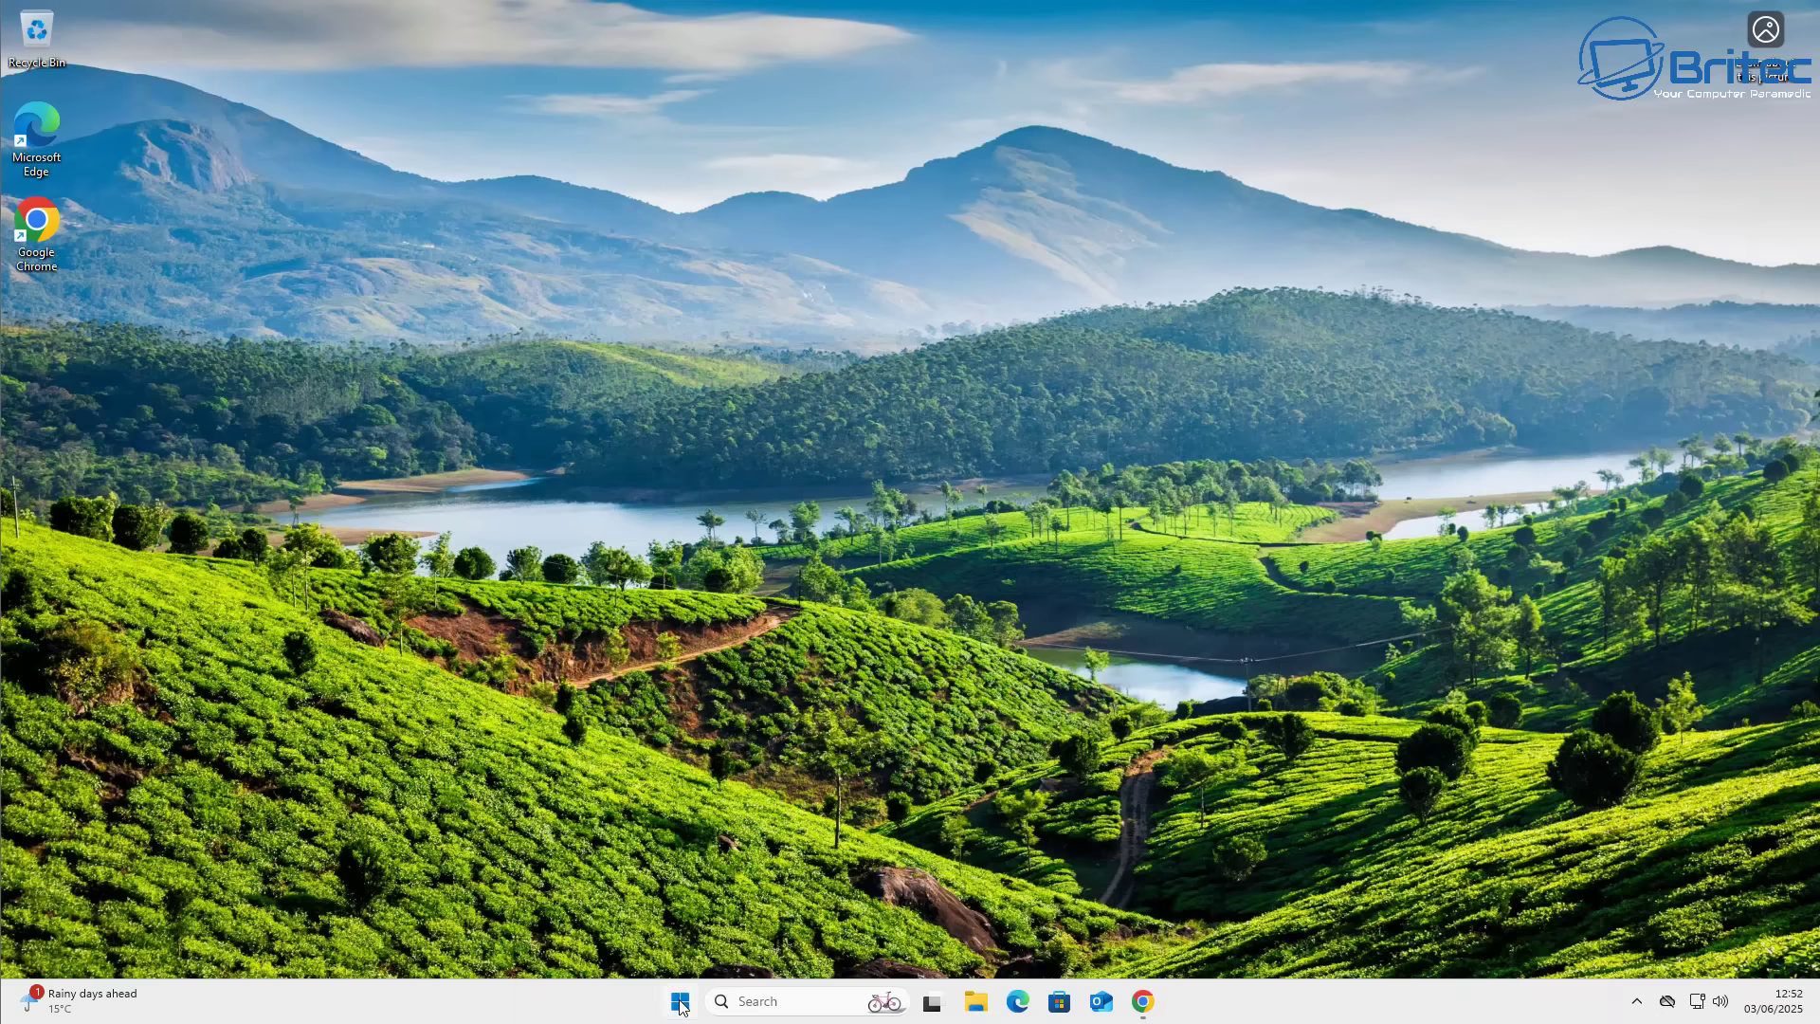
# Look through the full list of installed apps in the Start menu
pyautogui.click(681, 1002)
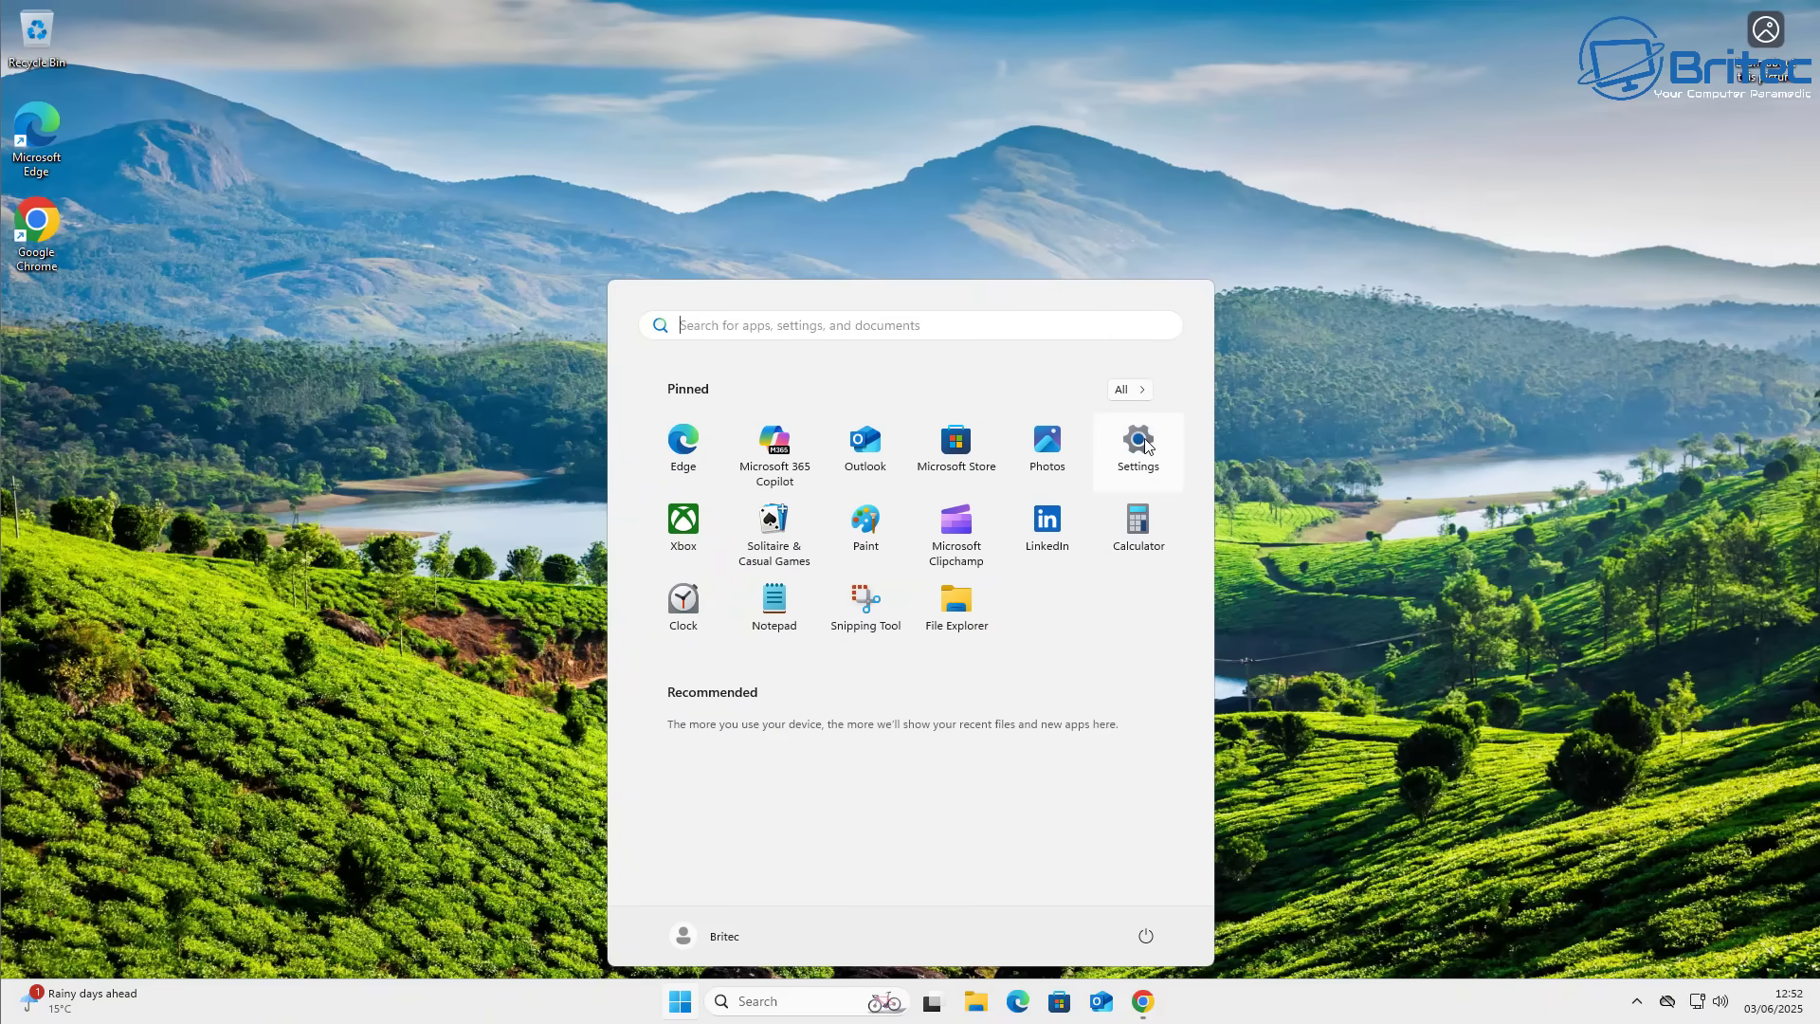
pyautogui.click(1134, 391)
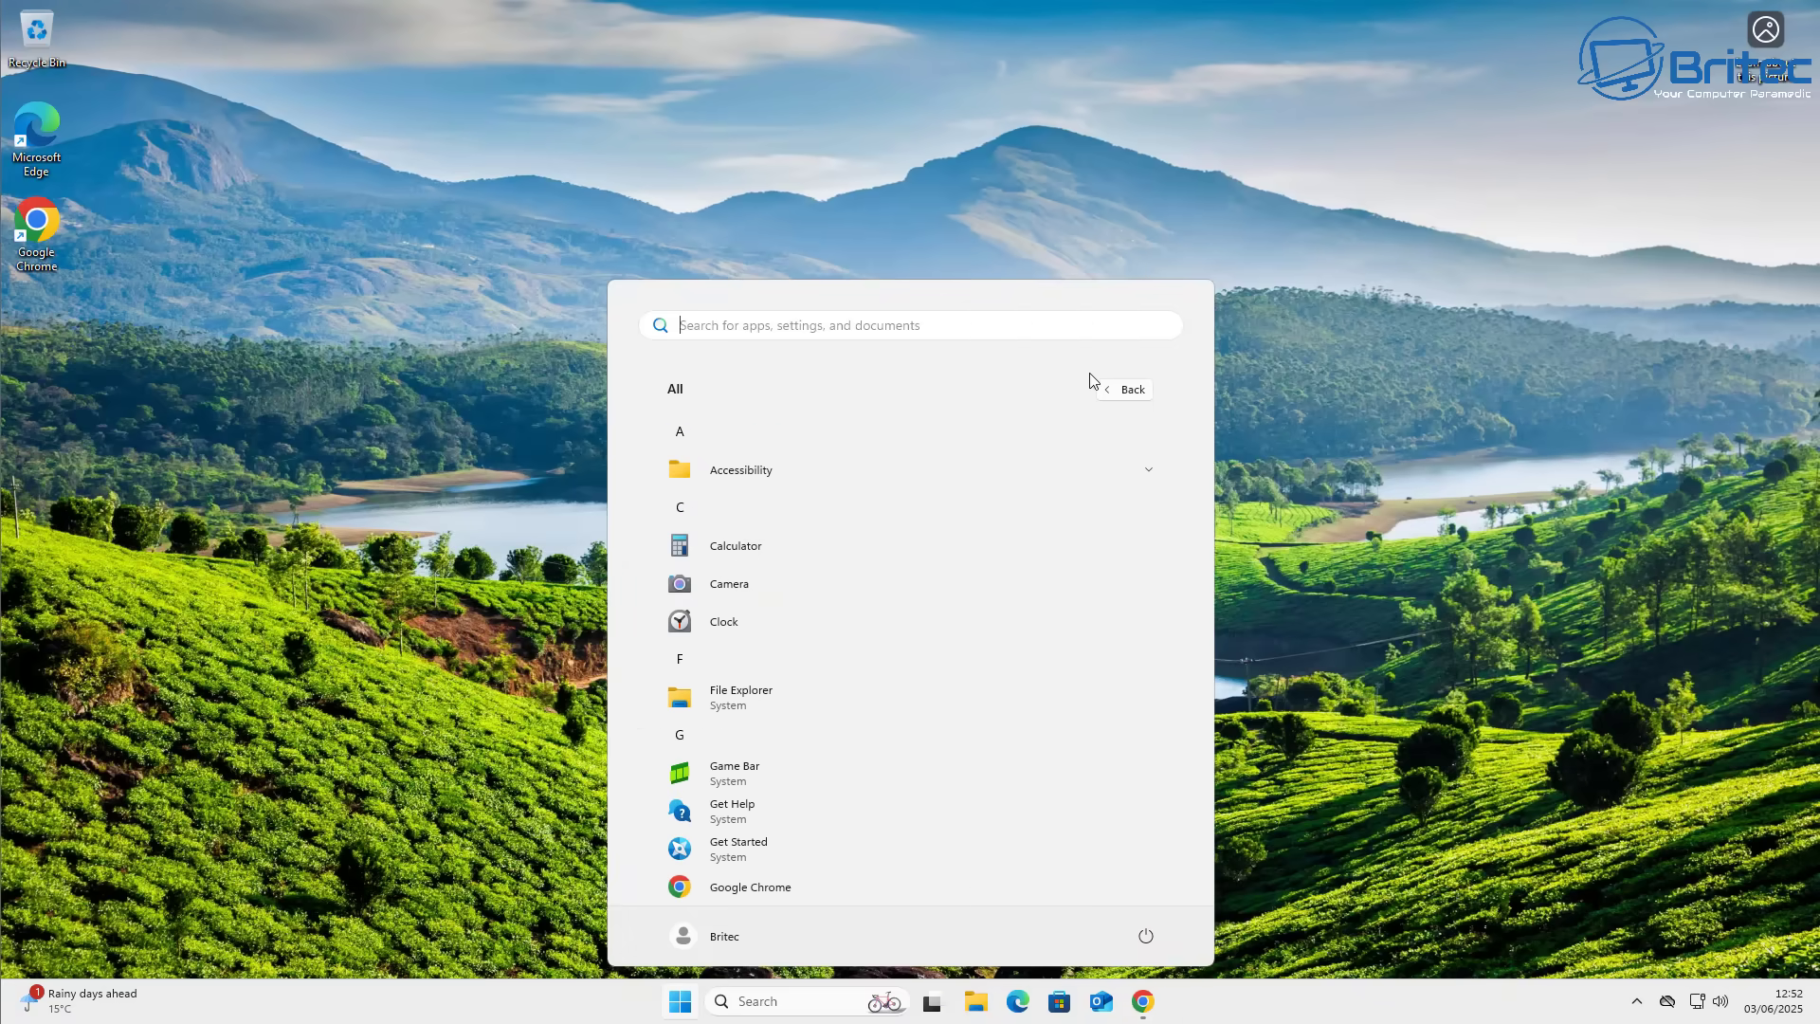
pyautogui.scroll(-5, 1089, 469)
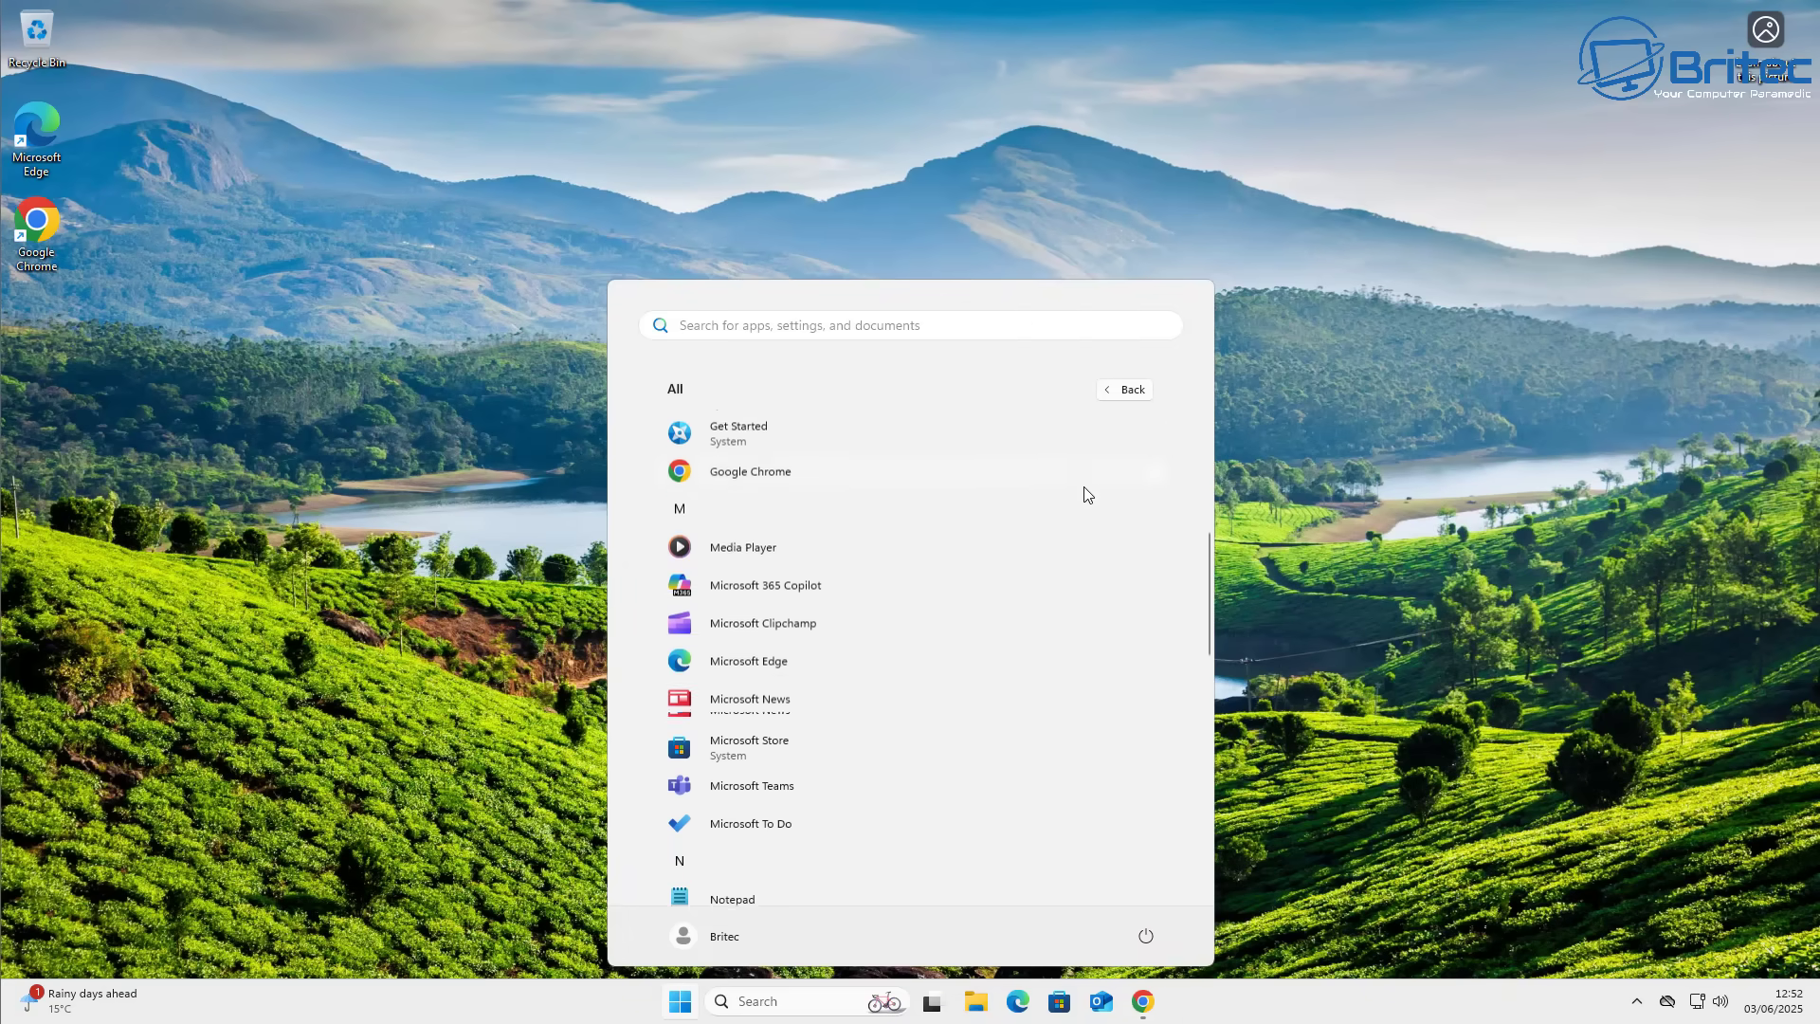
pyautogui.click(1130, 390)
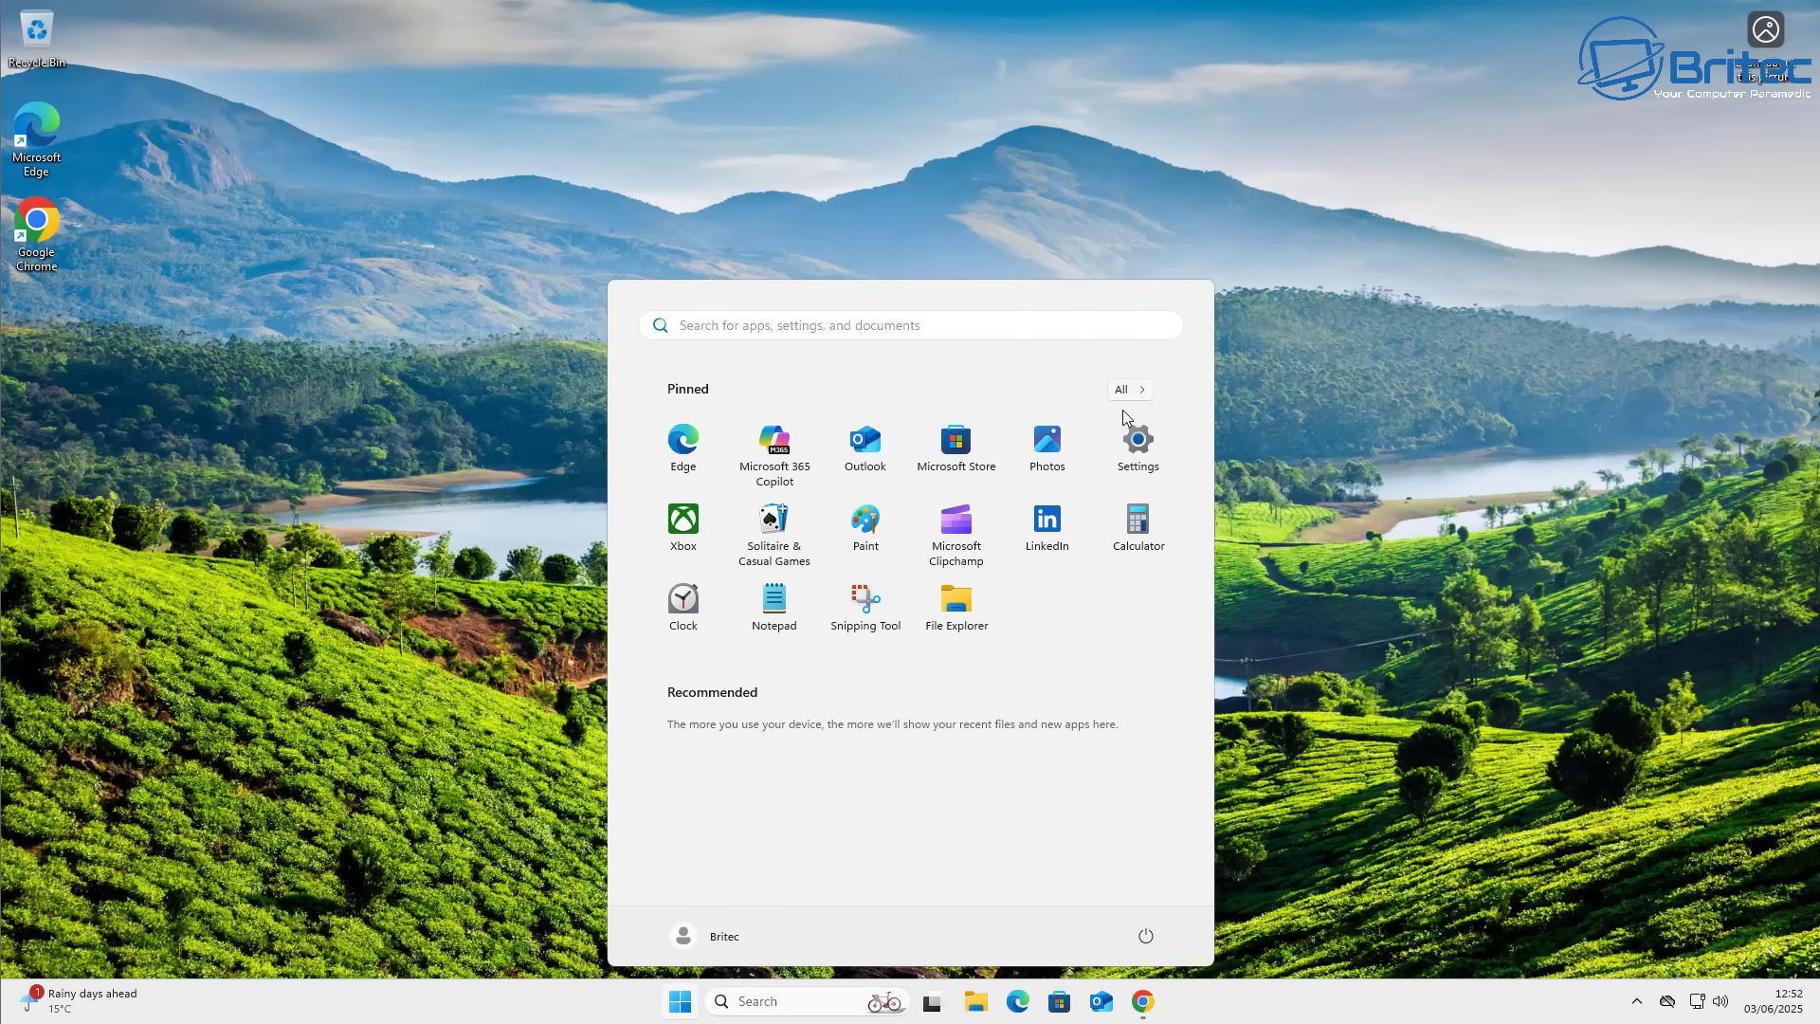
# Look through the Privacy & security options in Windows Settings and close Settings
pyautogui.click(1136, 441)
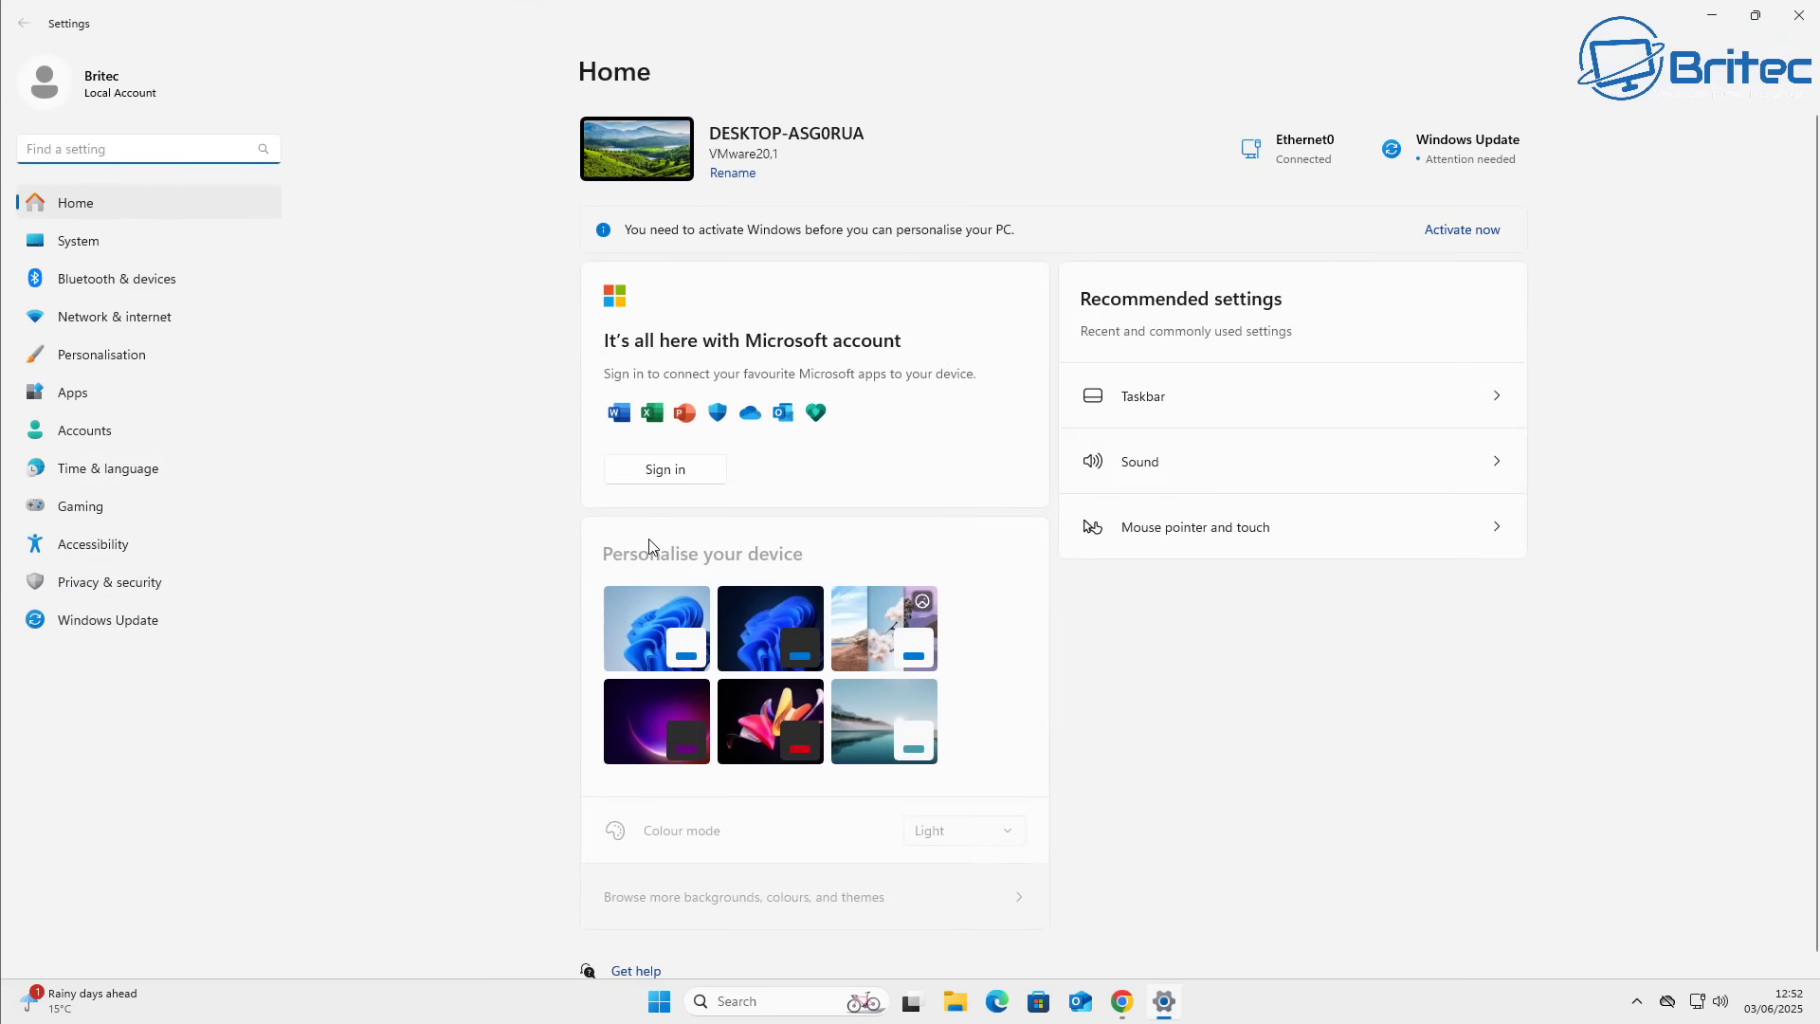
pyautogui.click(127, 584)
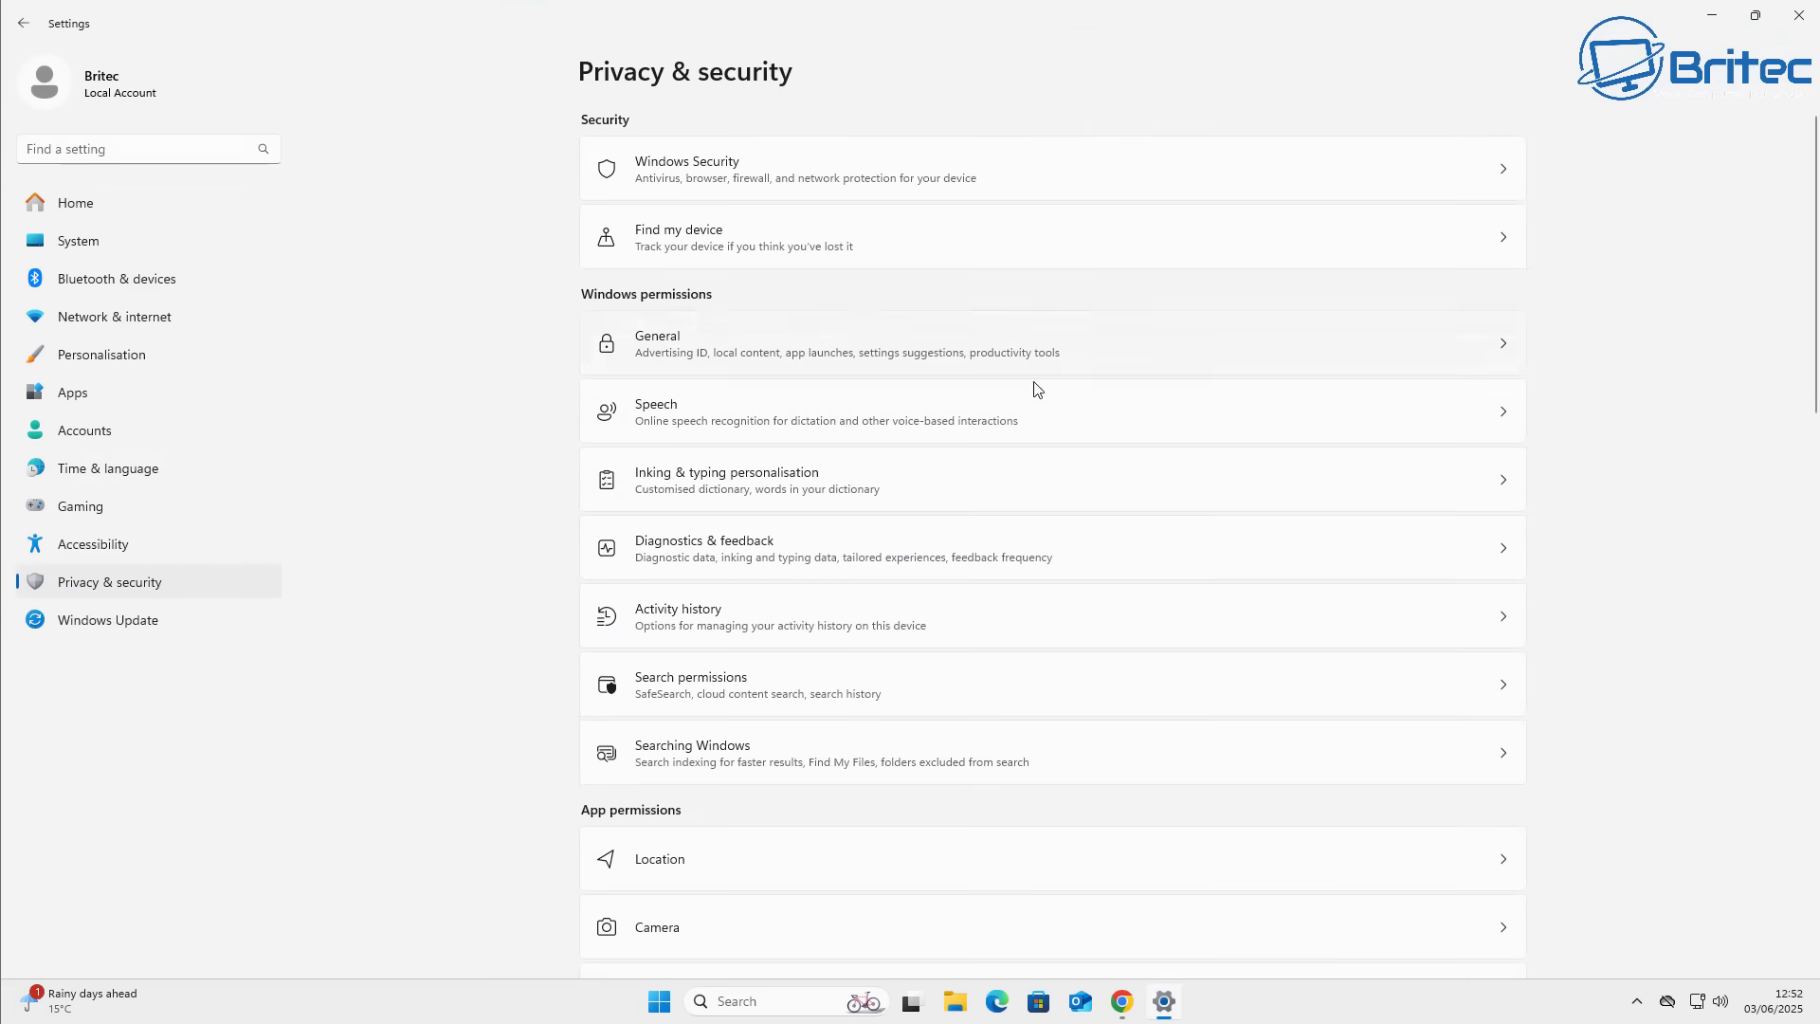
pyautogui.scroll(-8, 1280, 607)
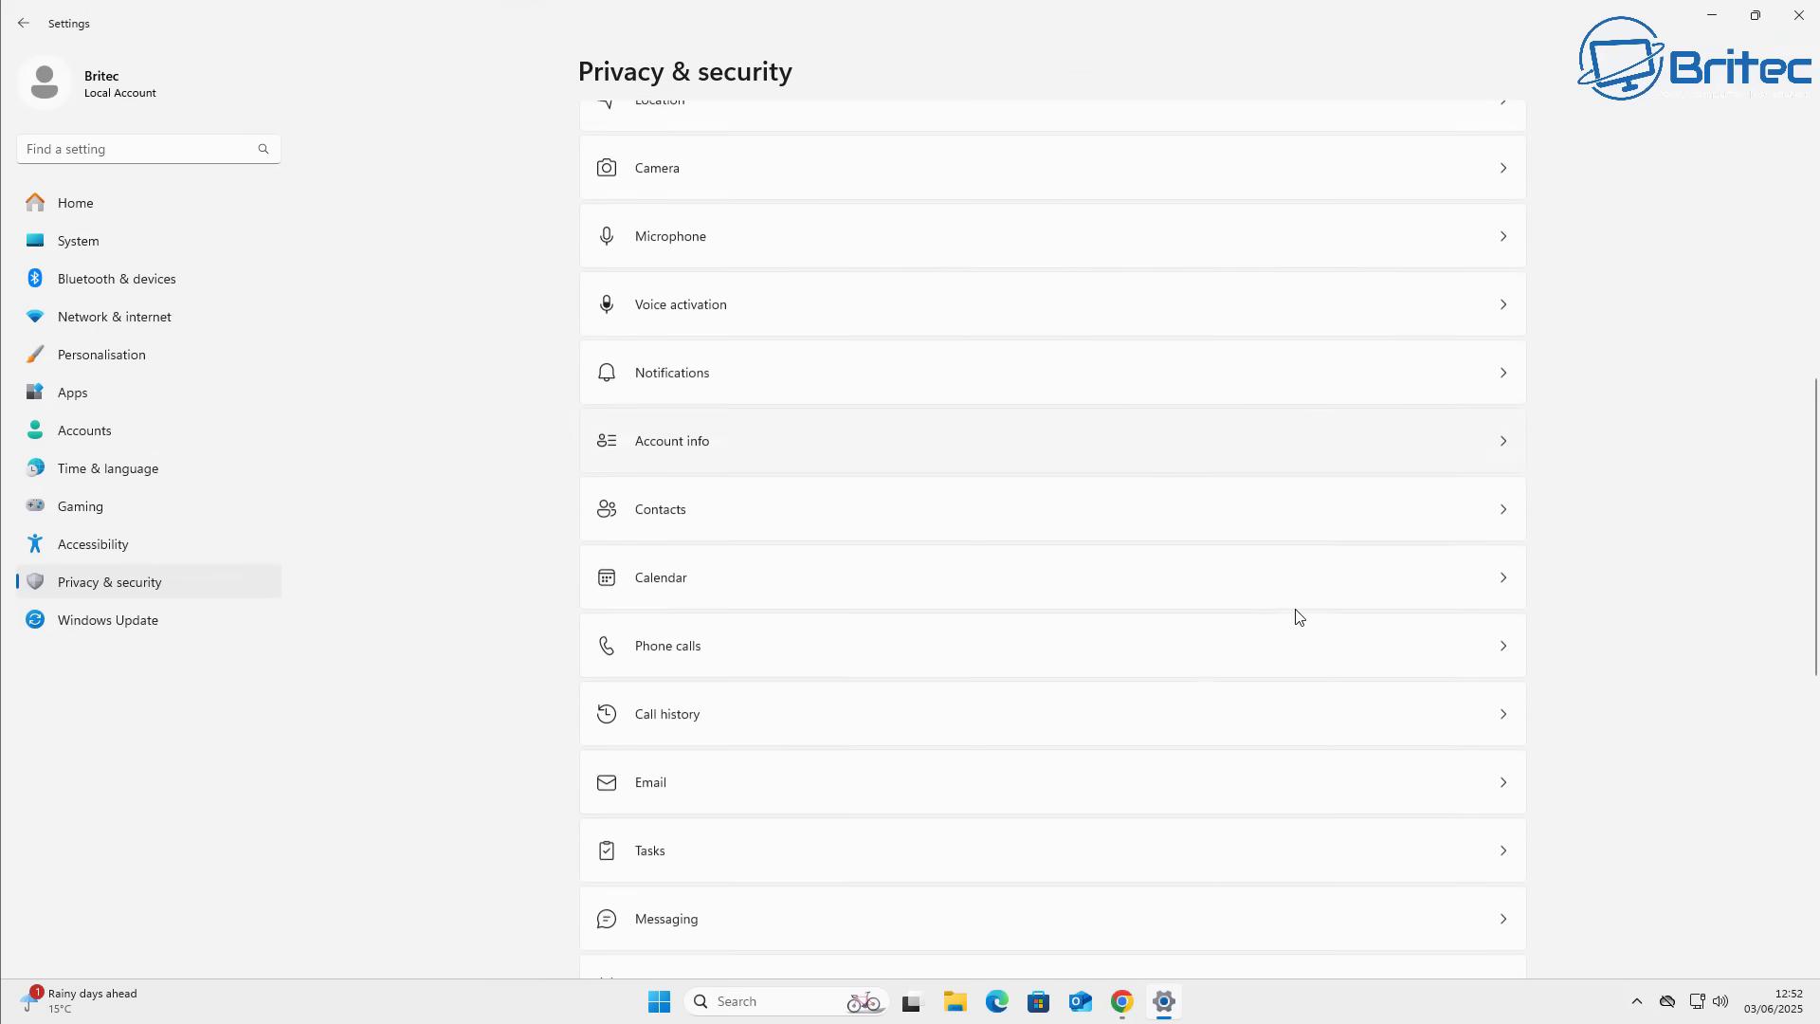
pyautogui.scroll(-7, 1299, 617)
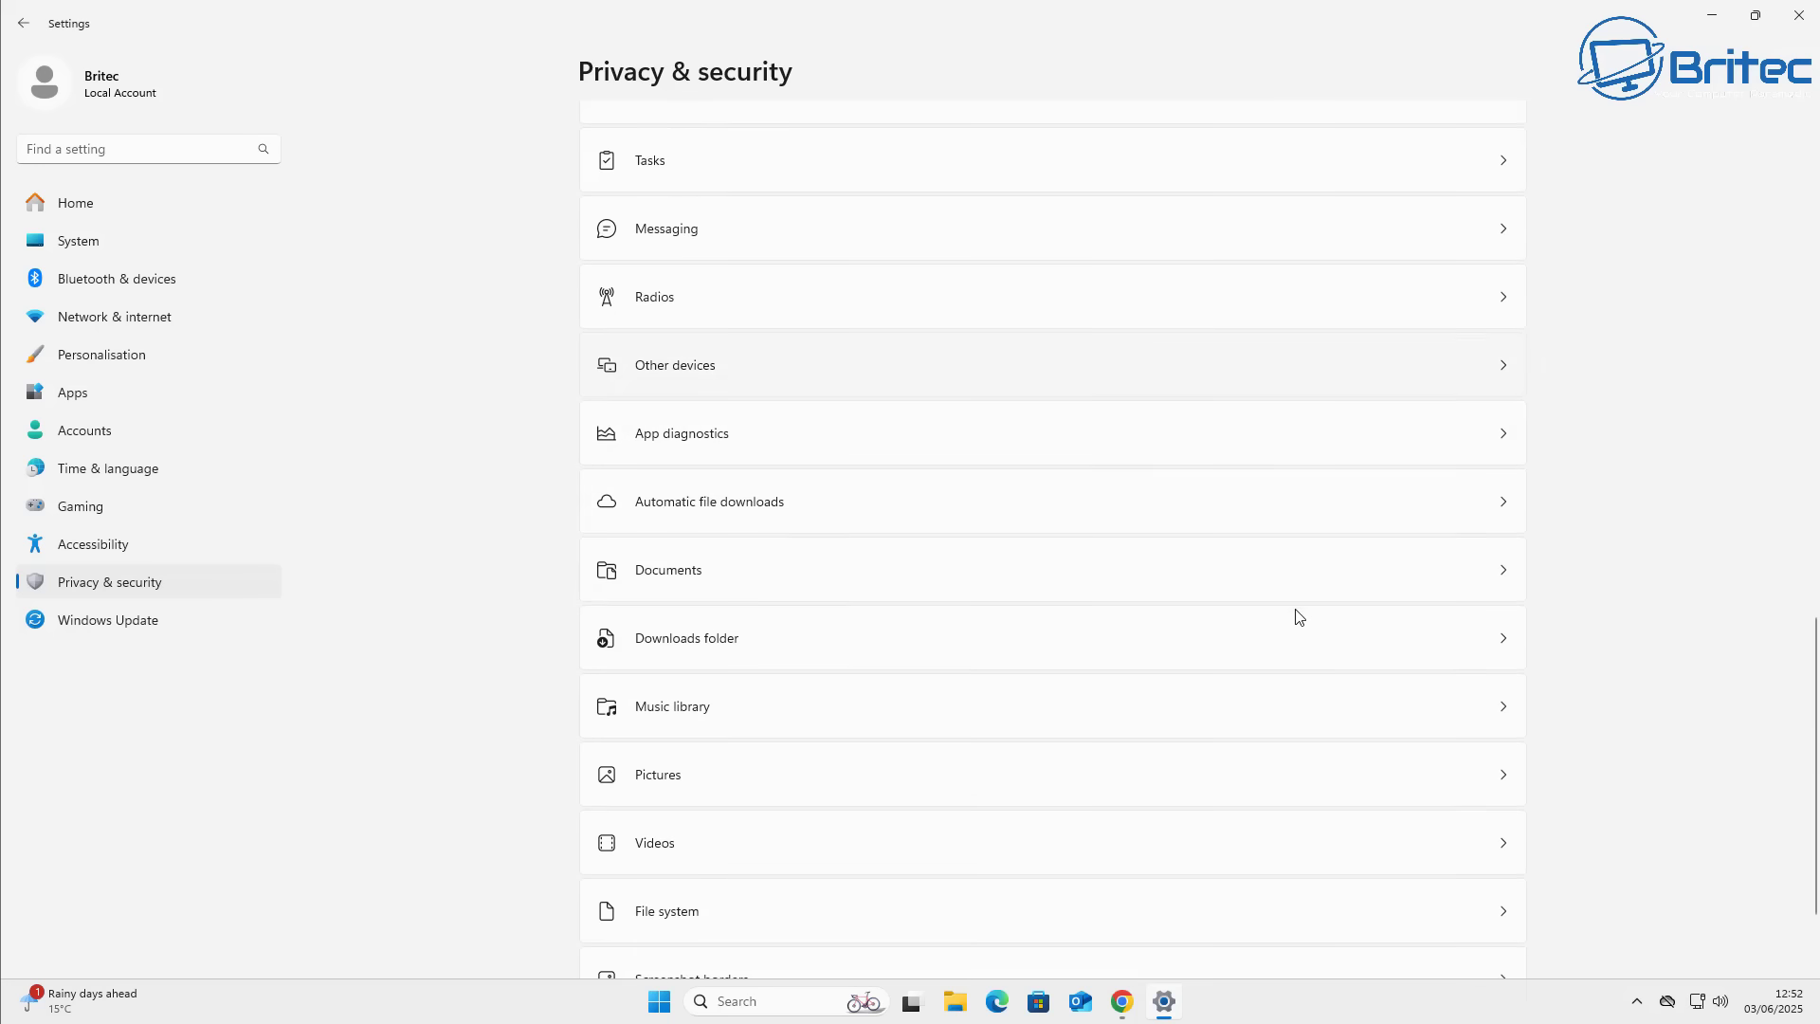
pyautogui.click(1799, 17)
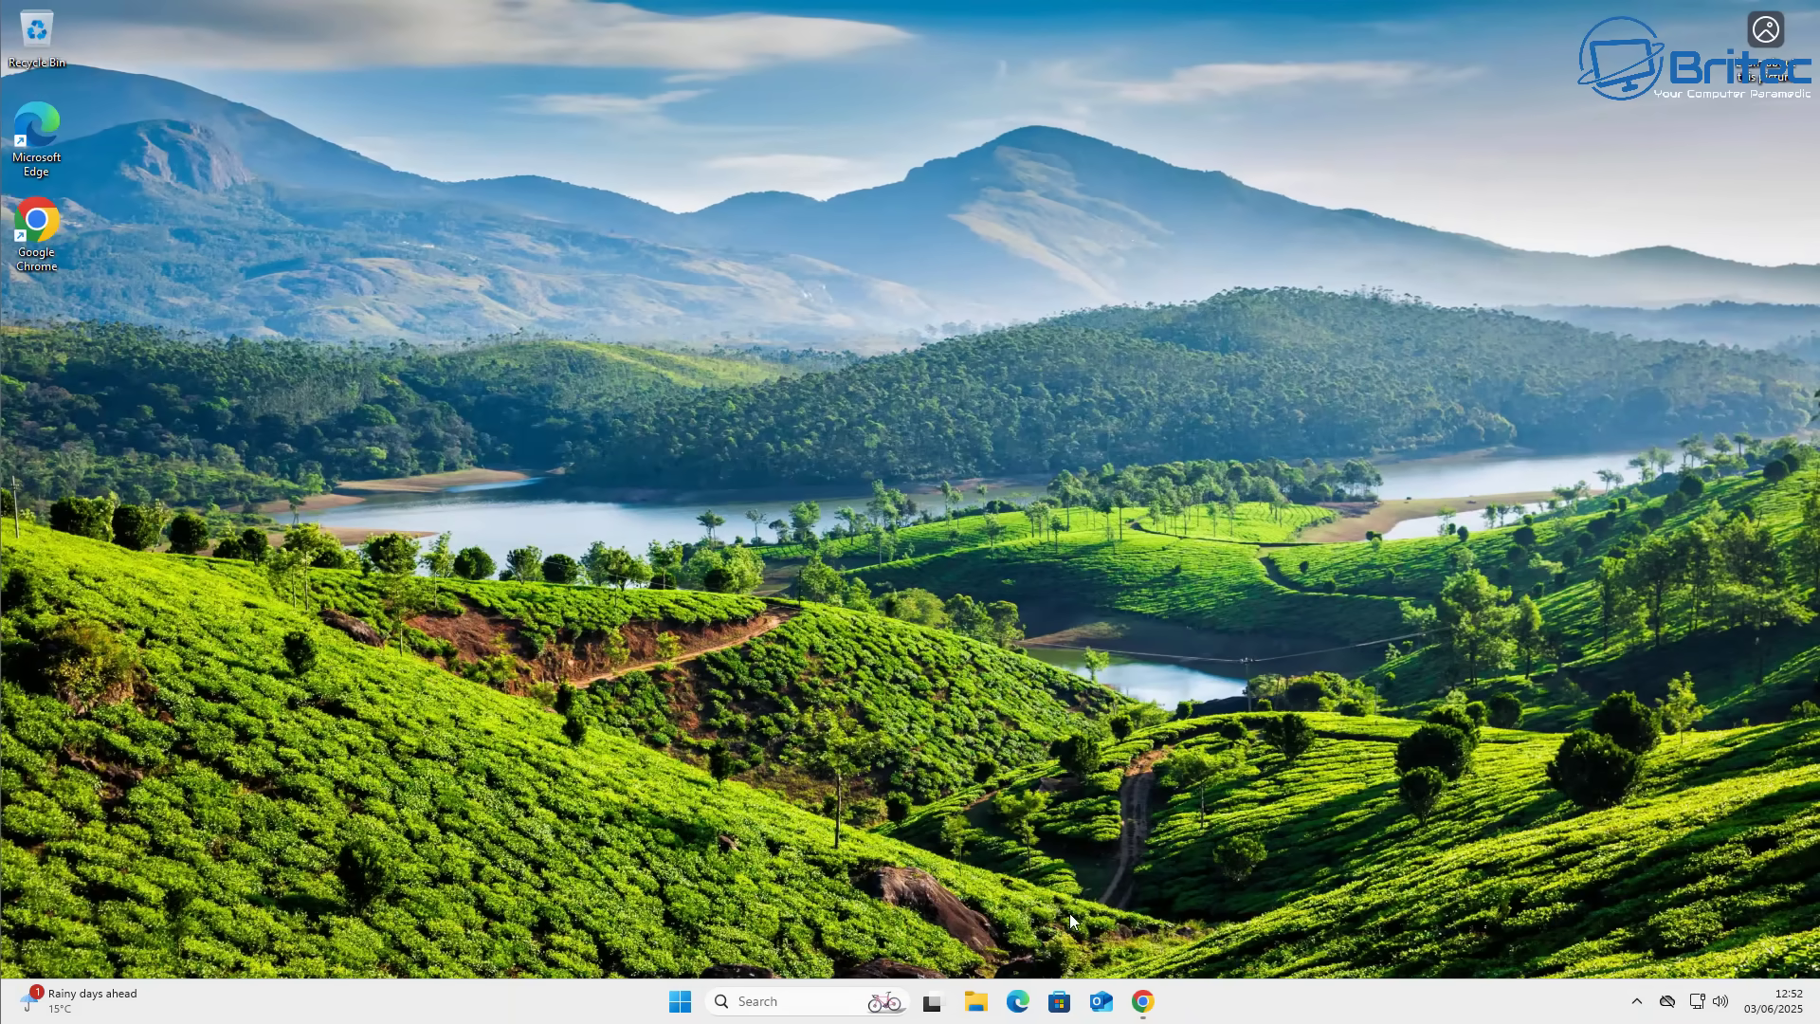
# Switch to Chrome, review the RyTuneX README on GitHub, and copy its winget install command
pyautogui.click(1142, 1005)
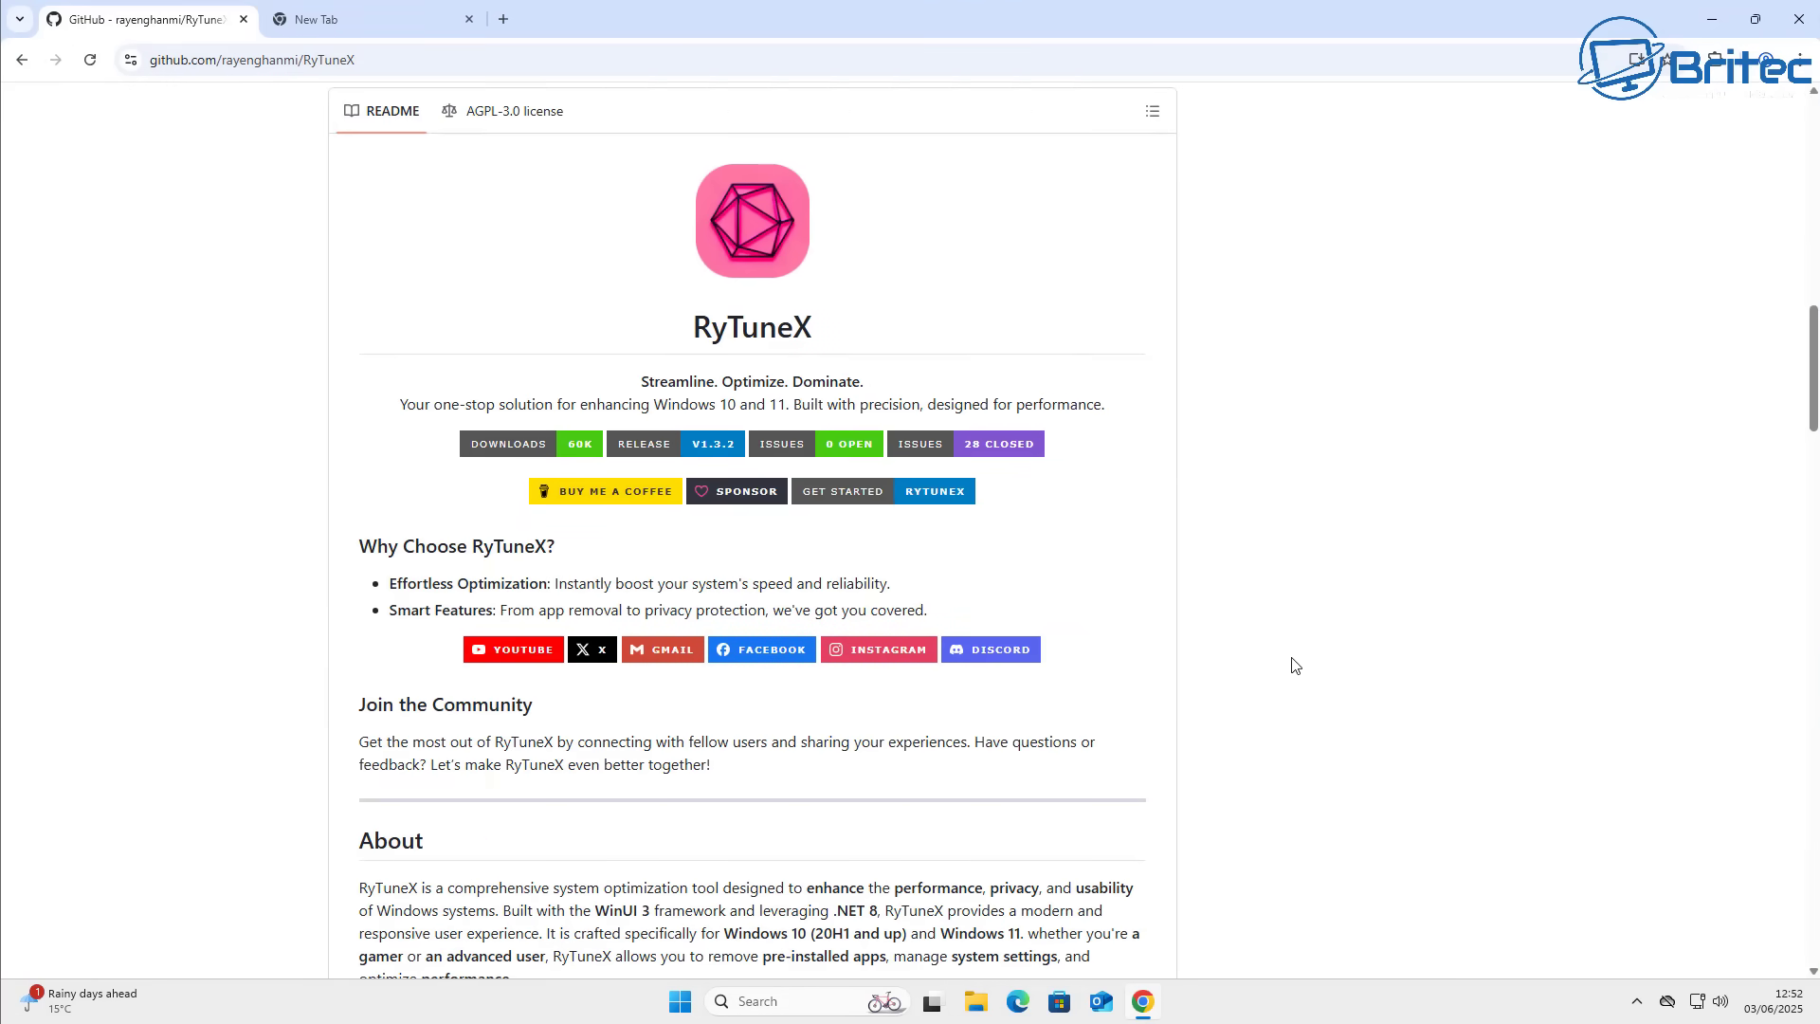
pyautogui.middleClick(1230, 671)
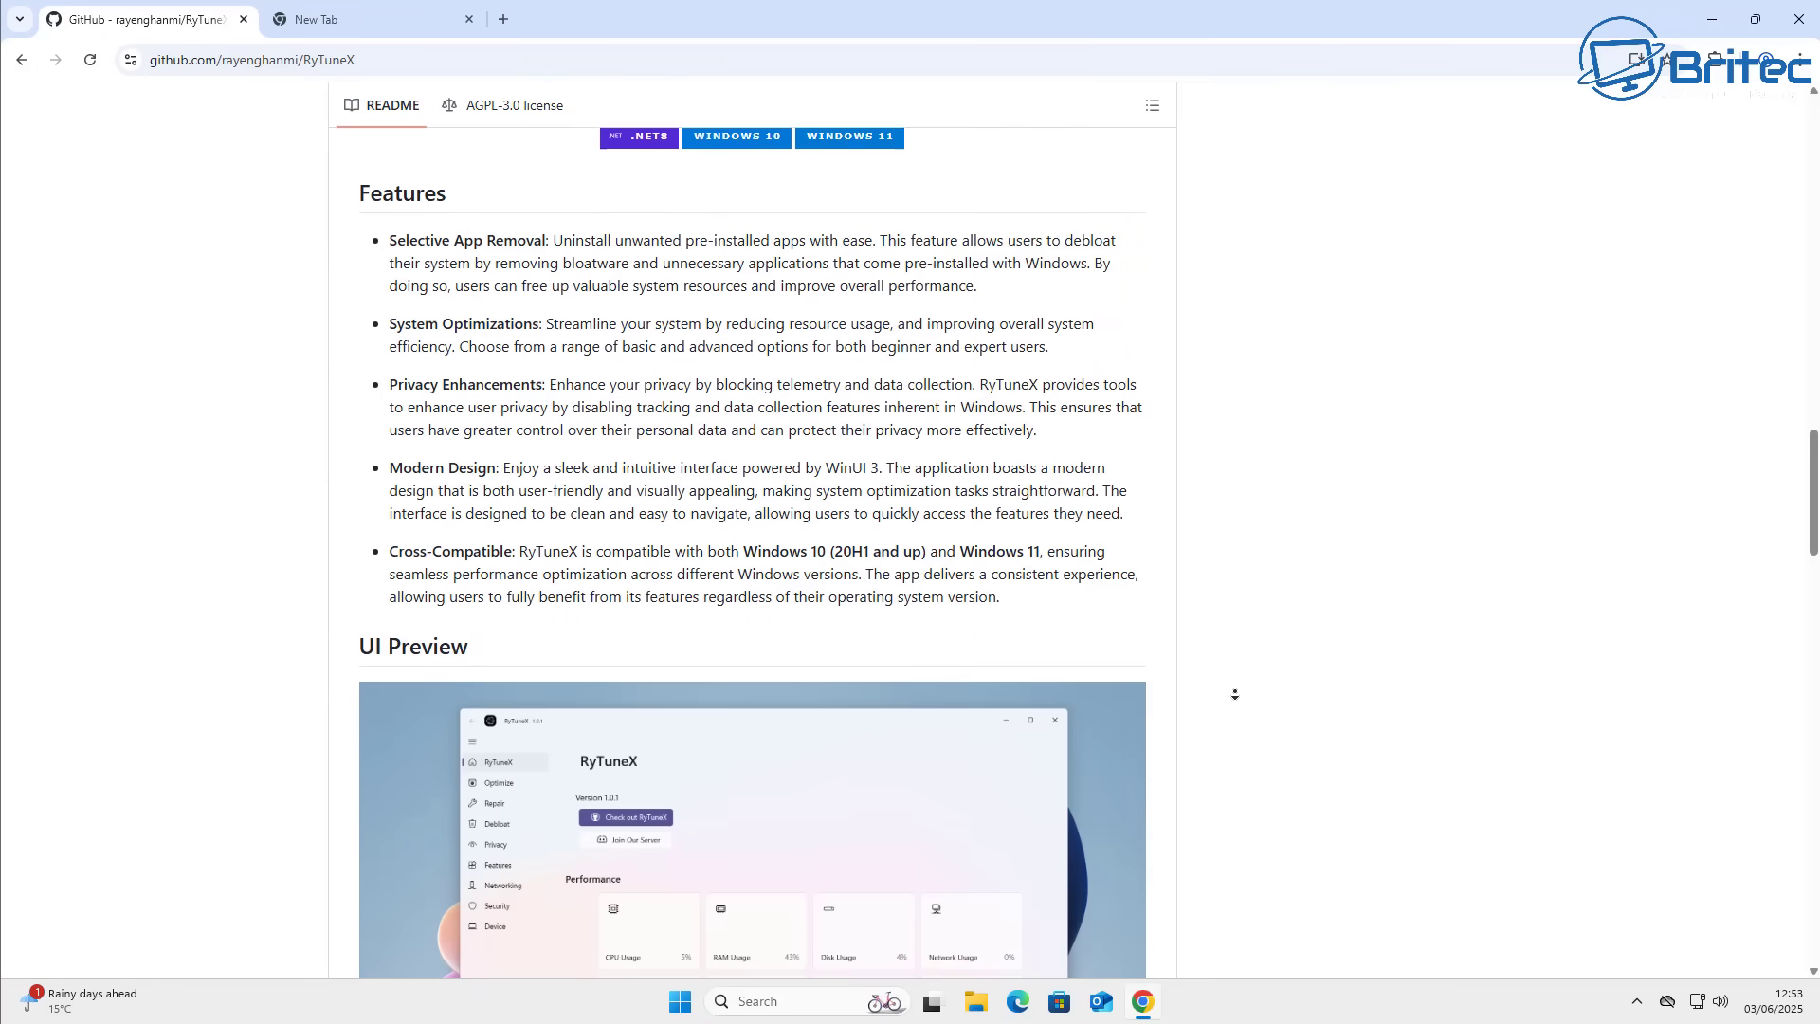
pyautogui.middleClick(1236, 699)
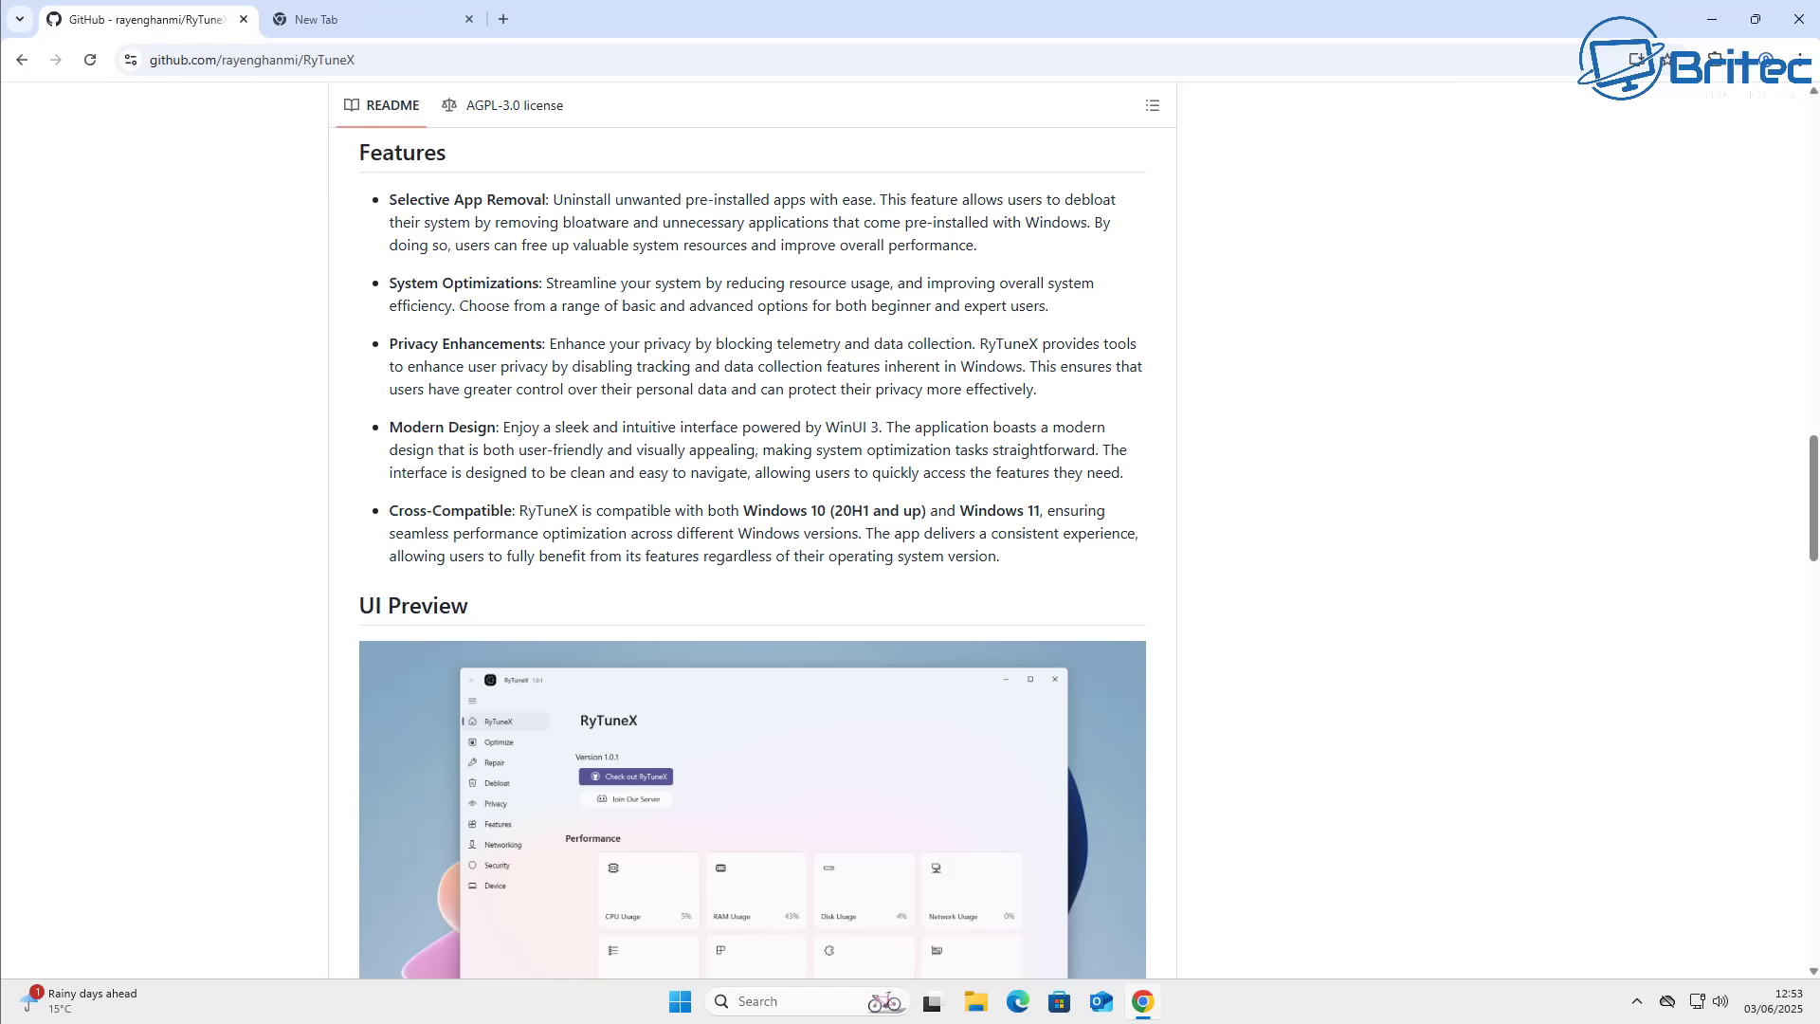
pyautogui.scroll(-10, 752, 531)
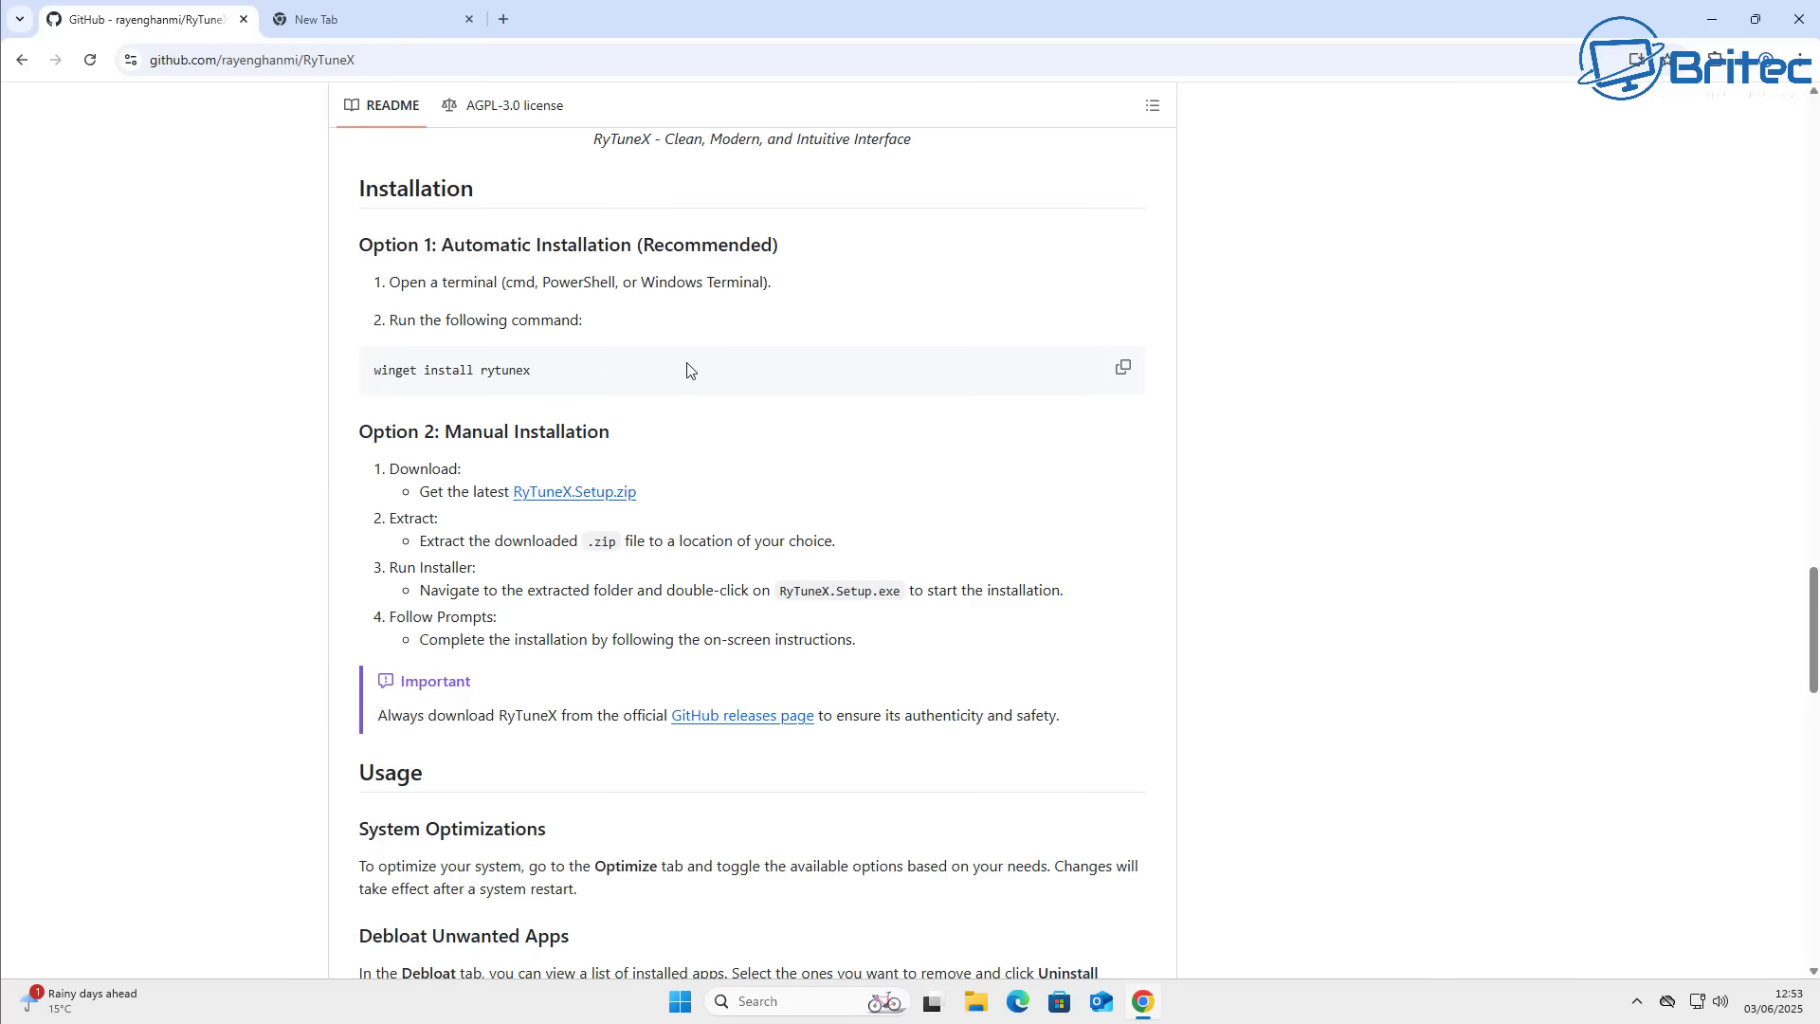
pyautogui.click(1124, 376)
pyautogui.click(1712, 20)
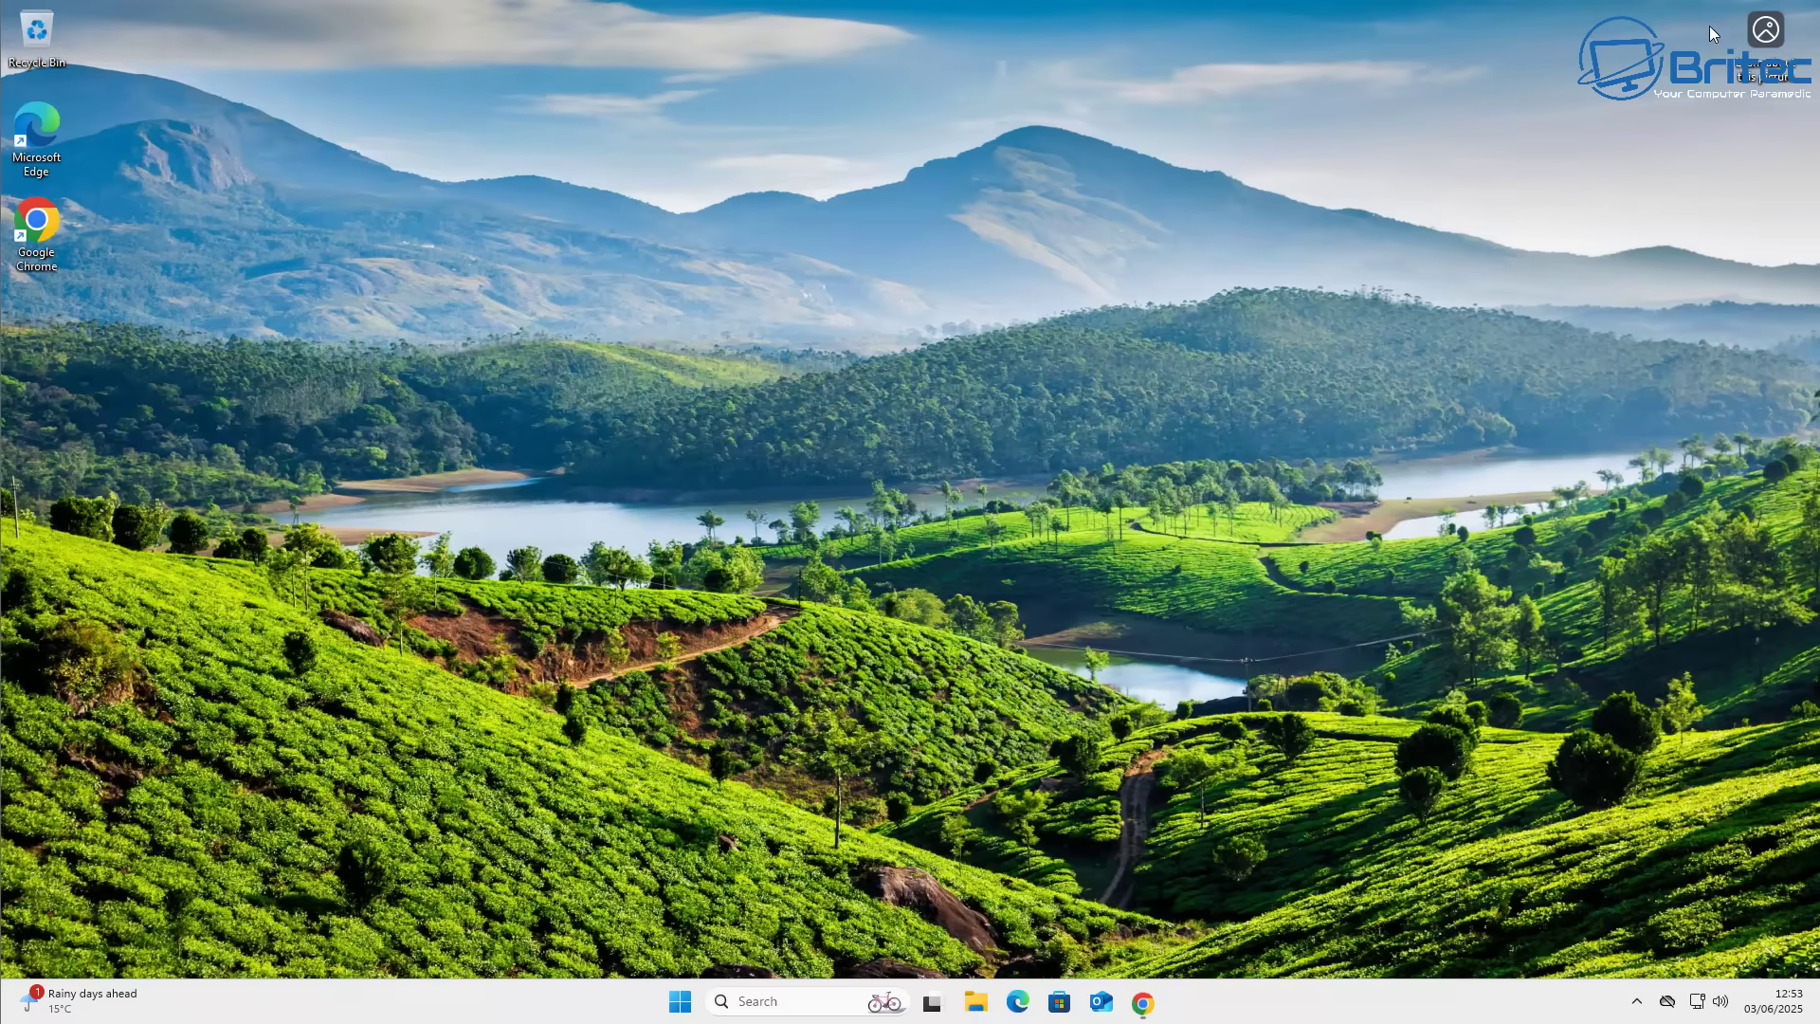
# Open Terminal with administrator rights and allow it to make changes to the device
pyautogui.rightClick(685, 1003)
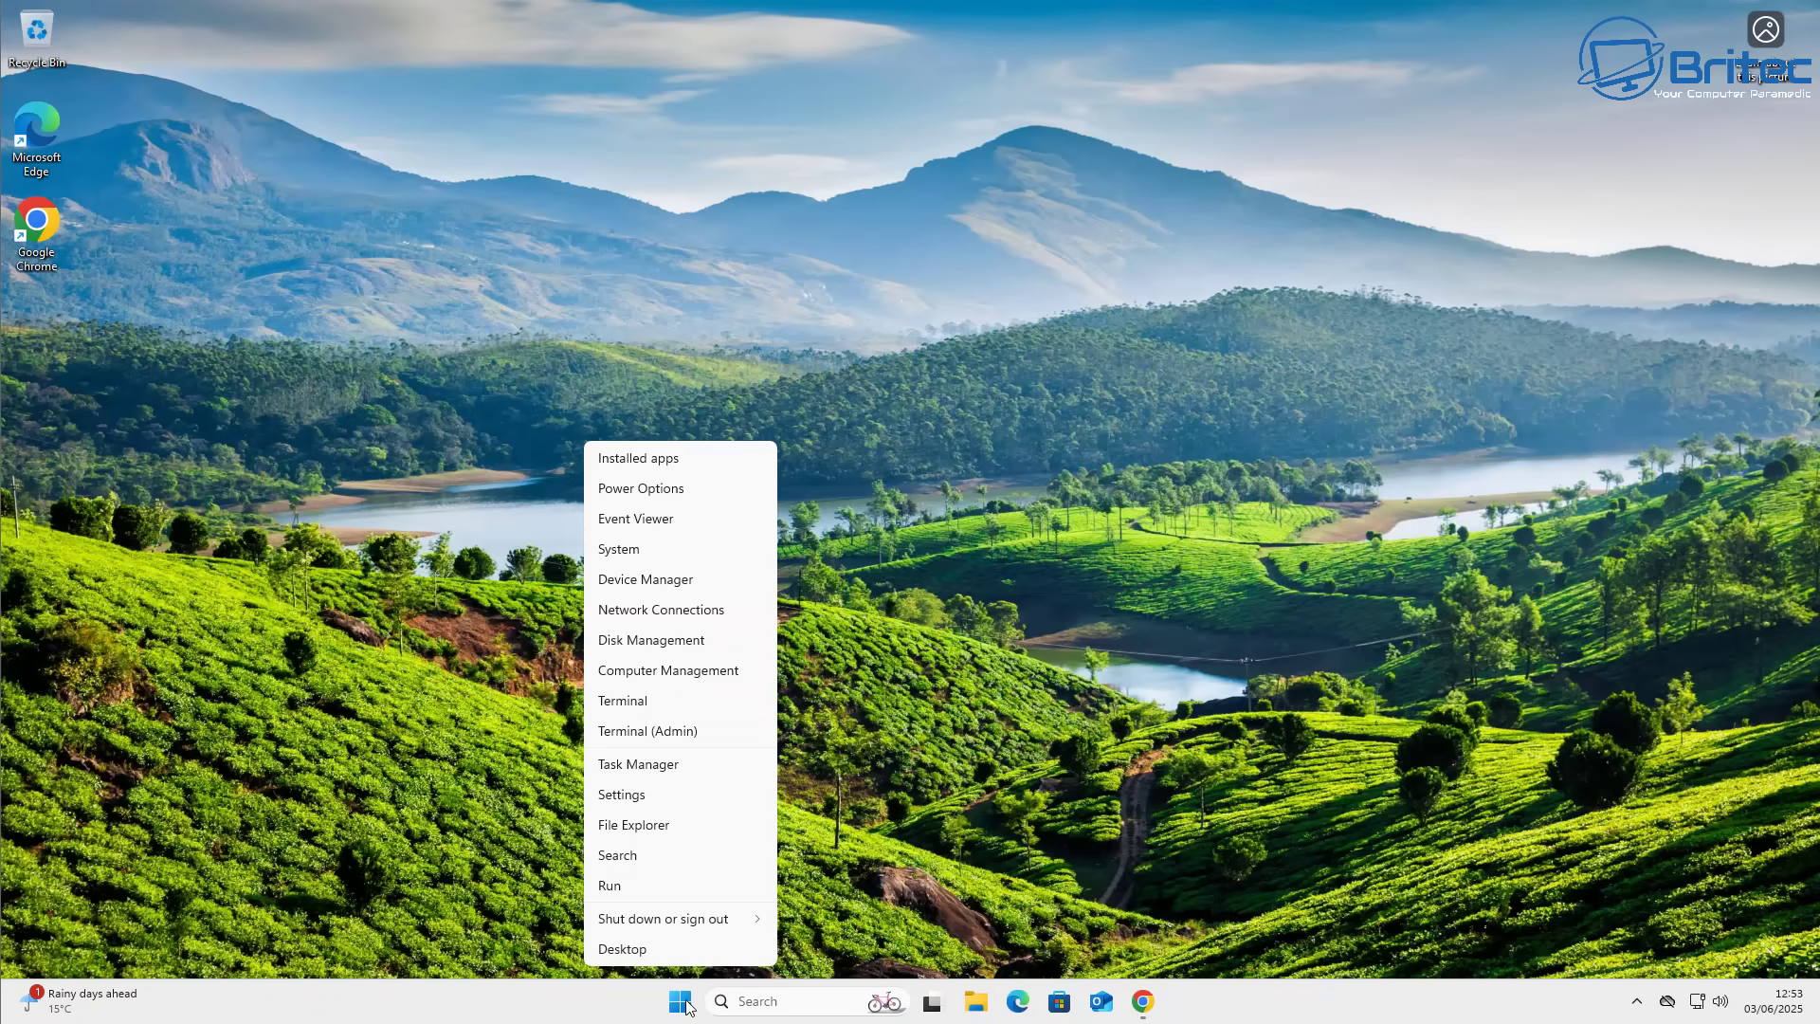
pyautogui.click(661, 736)
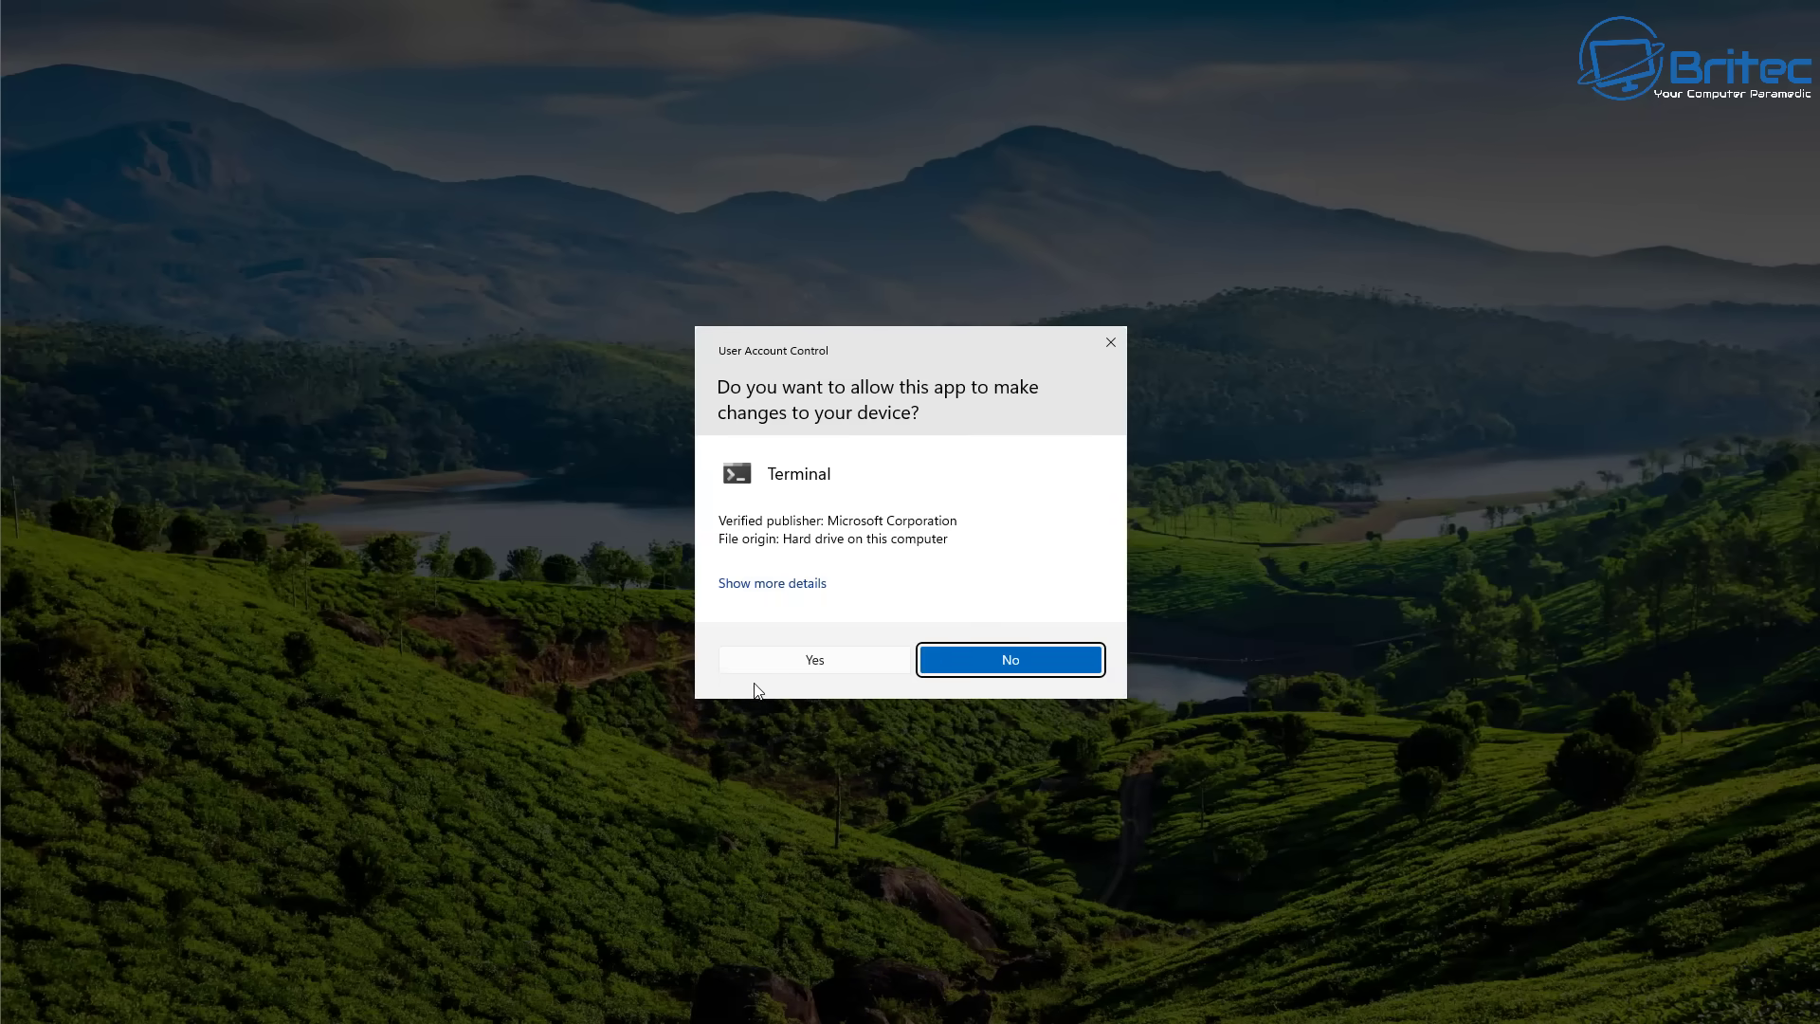
pyautogui.click(793, 664)
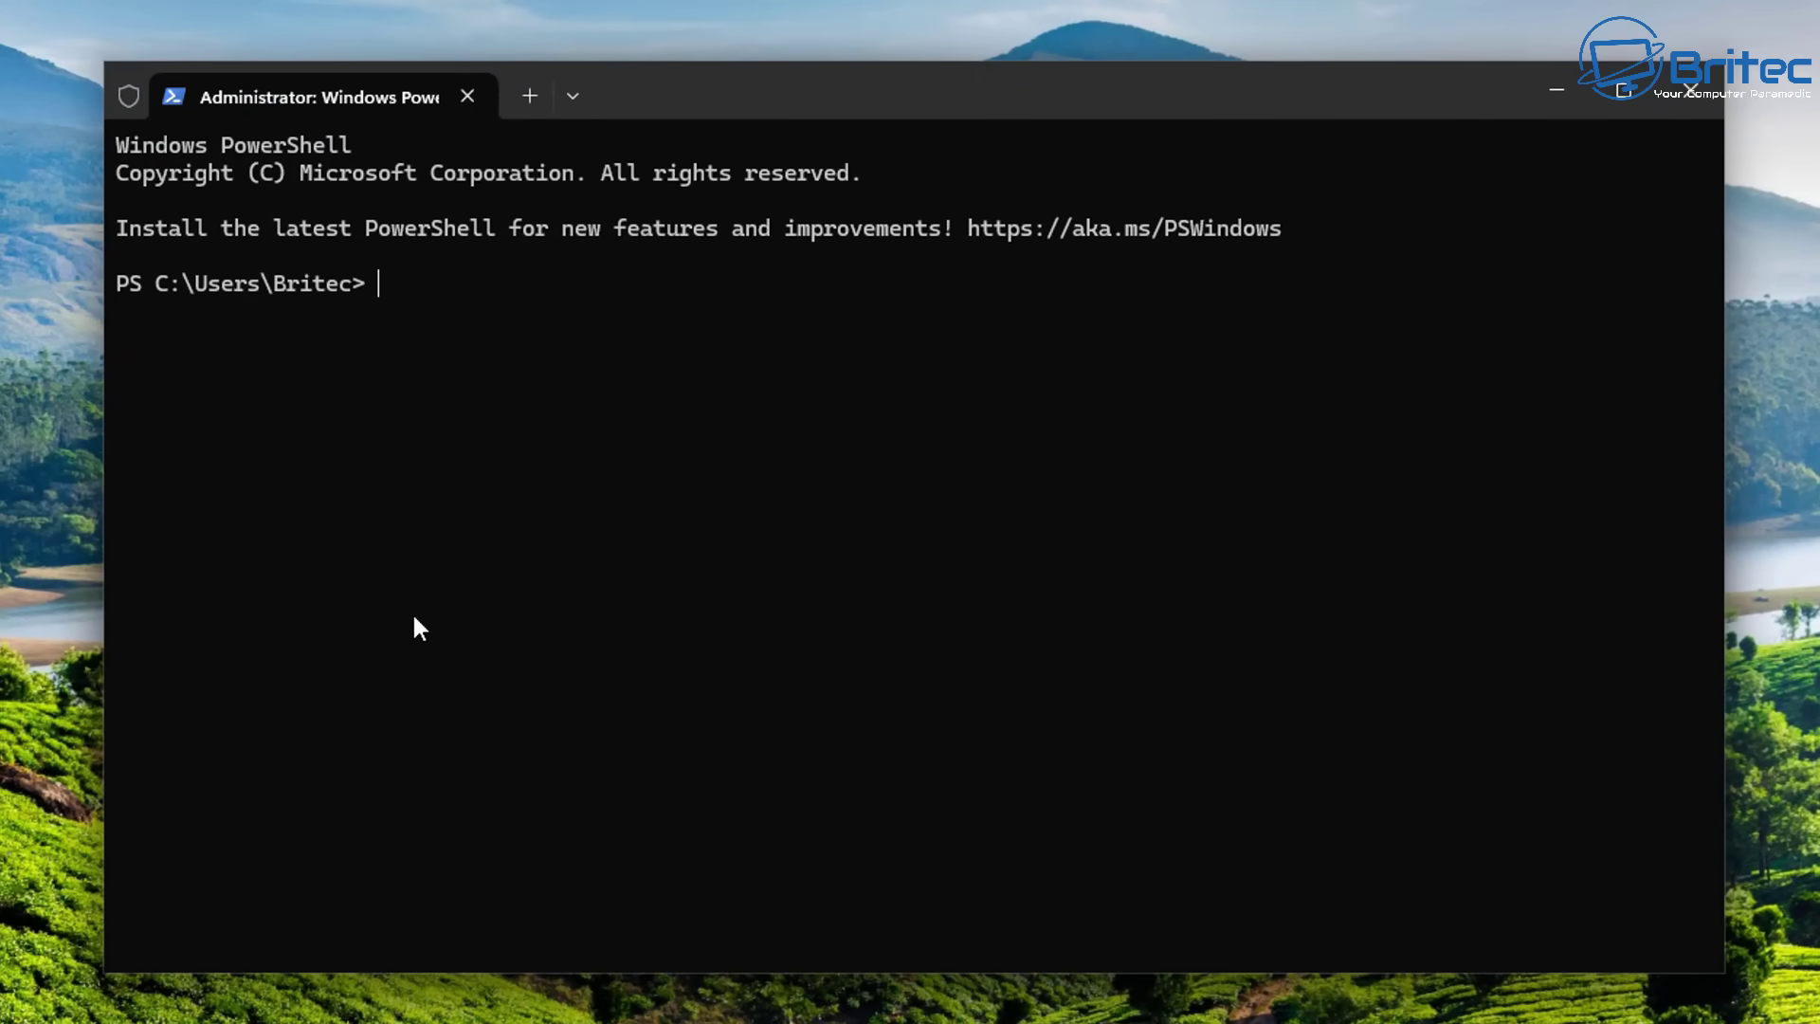
# Run "winget install rytunex" and agree to the source agreement terms with "yes"
pyautogui.hotkey('ctrl', 'v')
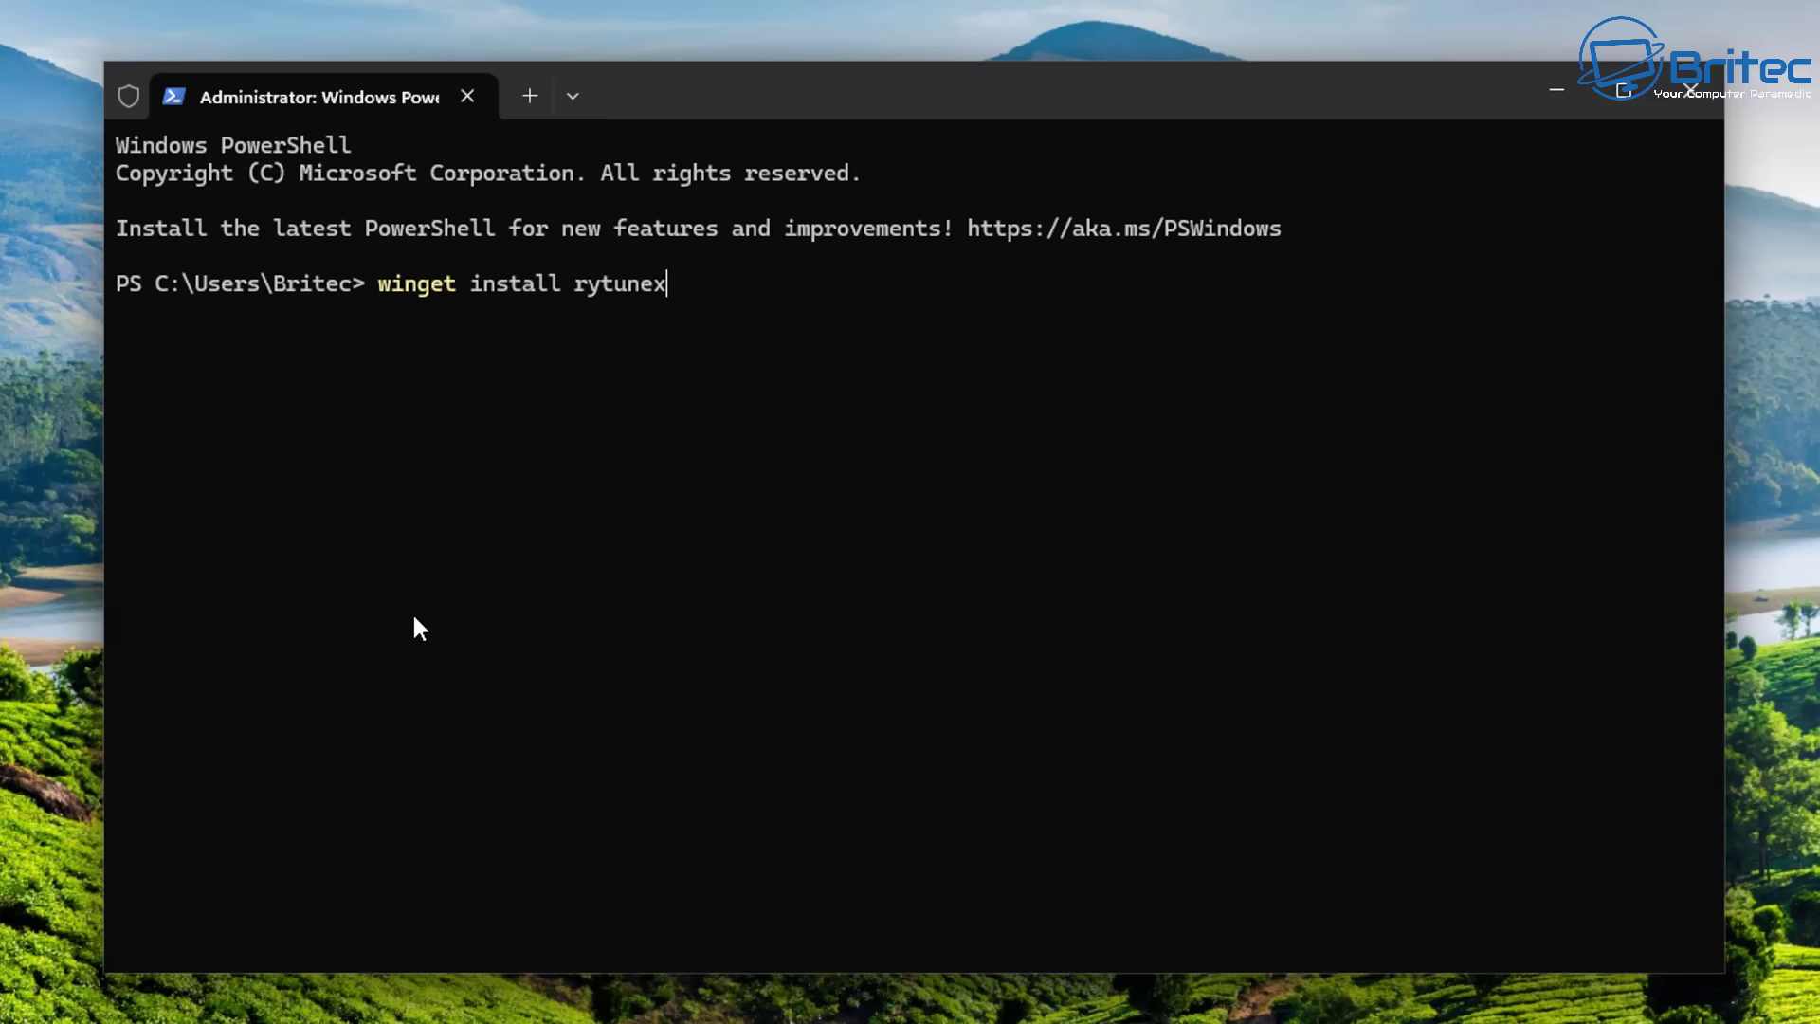
pyautogui.press('Return')
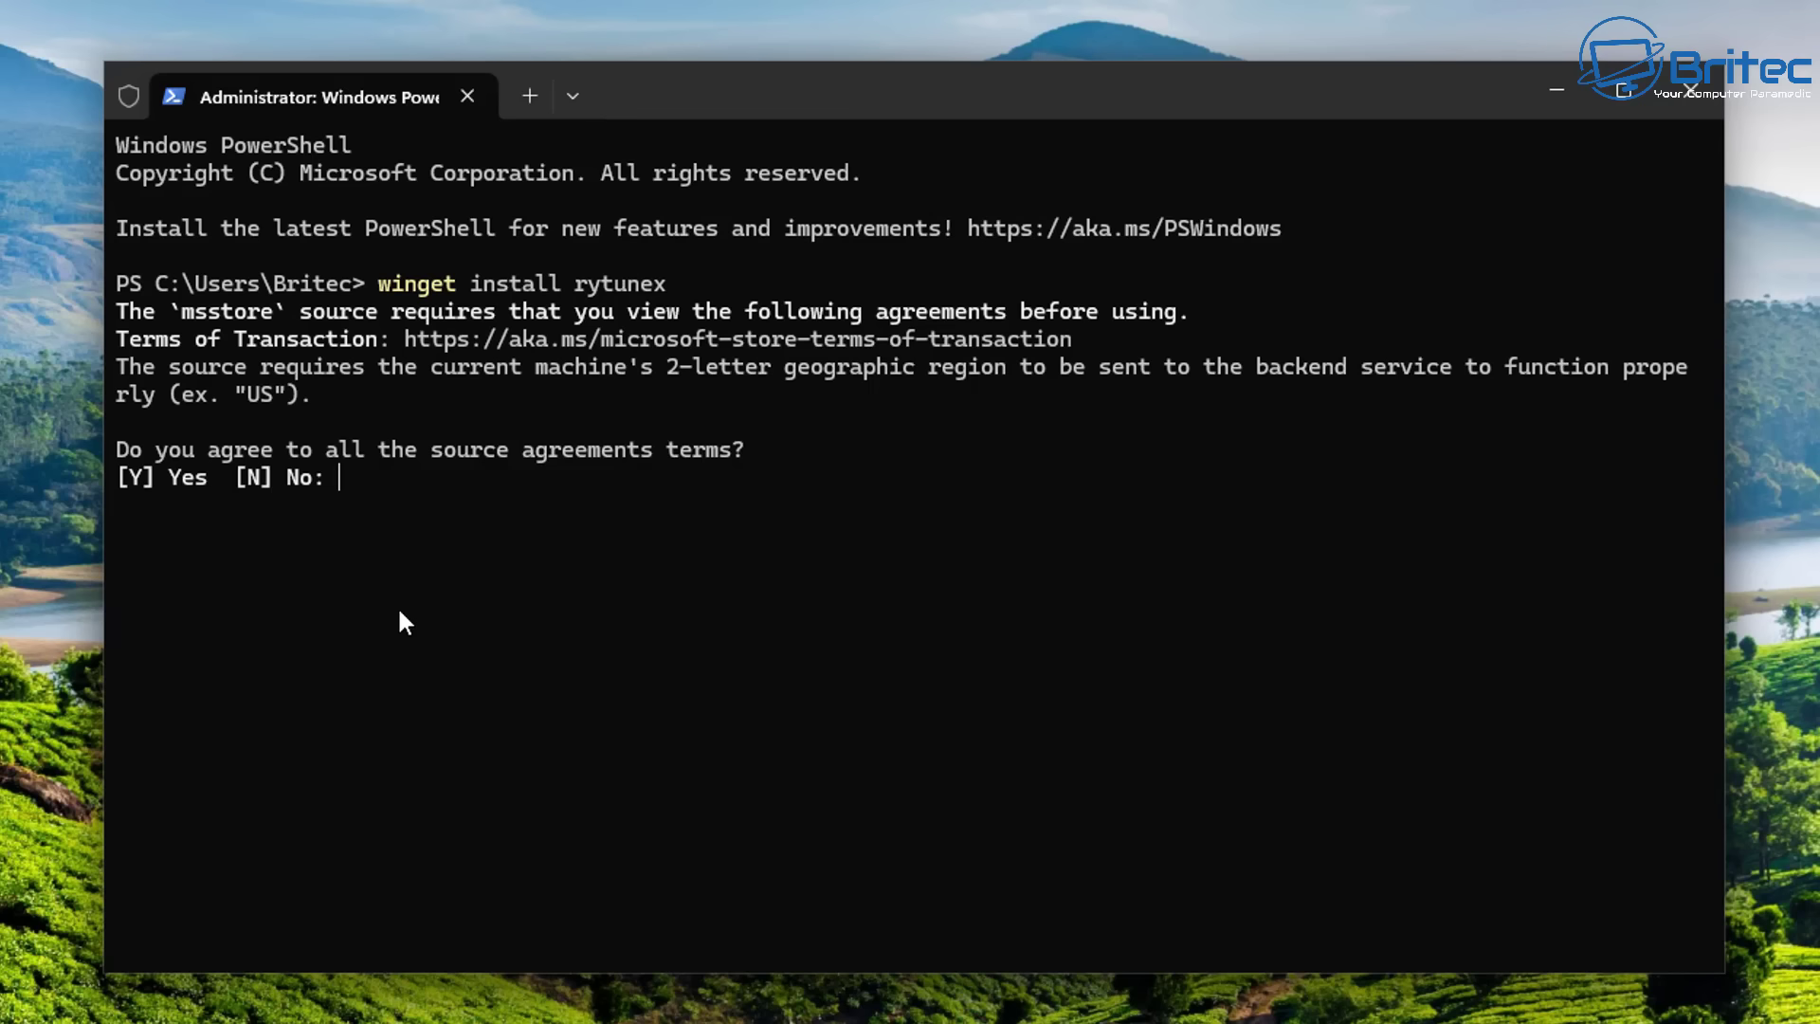
pyautogui.write('yes')
pyautogui.press('Return')
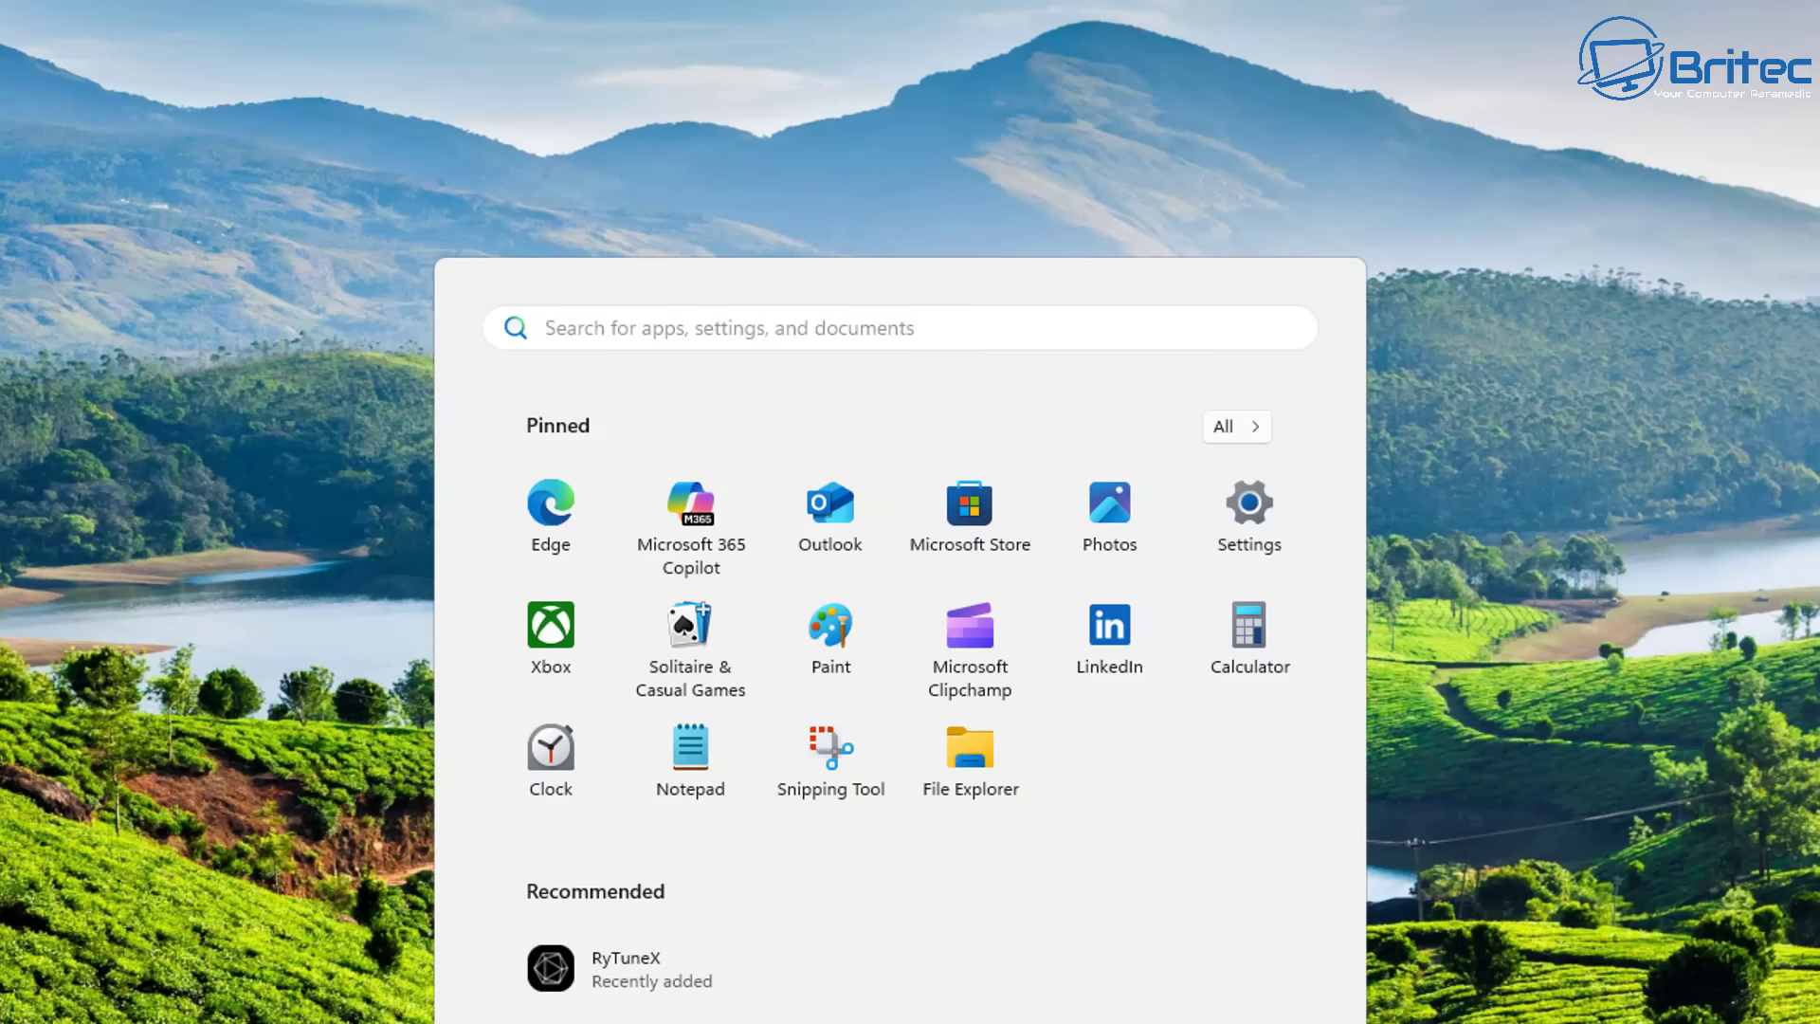
# Launch RyTuneX from the Start menu and accept creating a system restore point
pyautogui.click(583, 987)
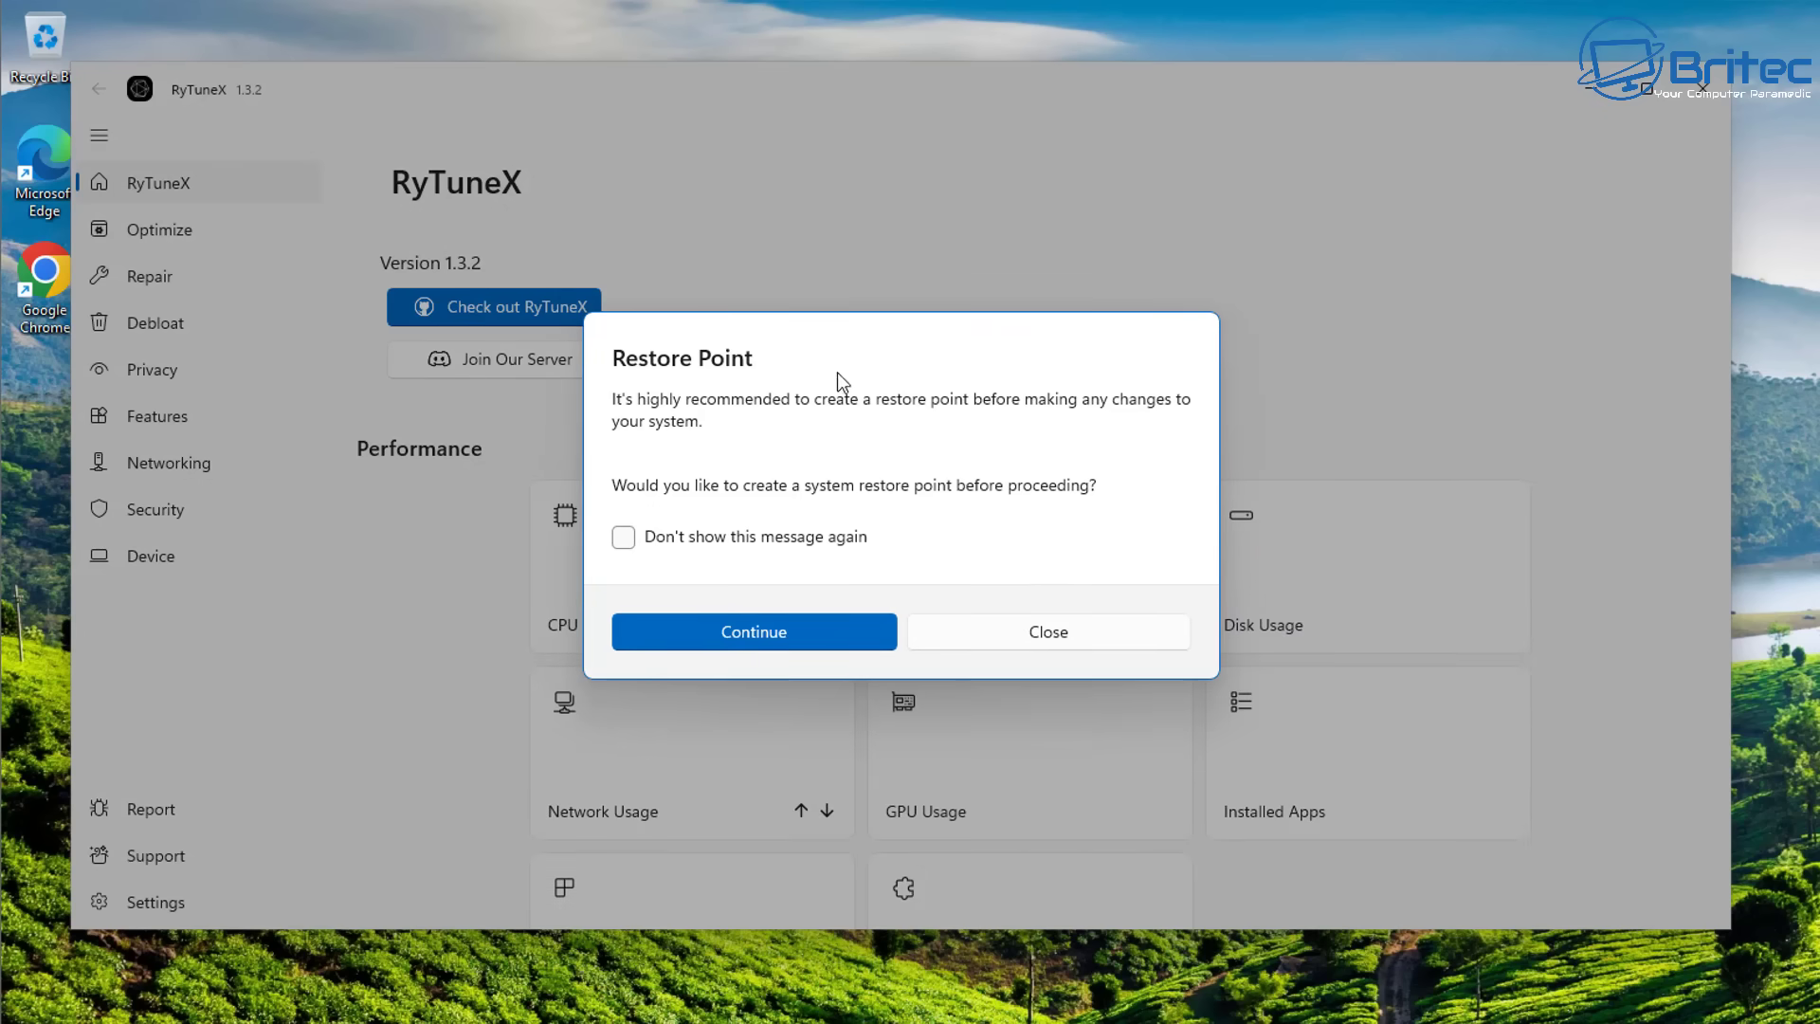
pyautogui.click(781, 640)
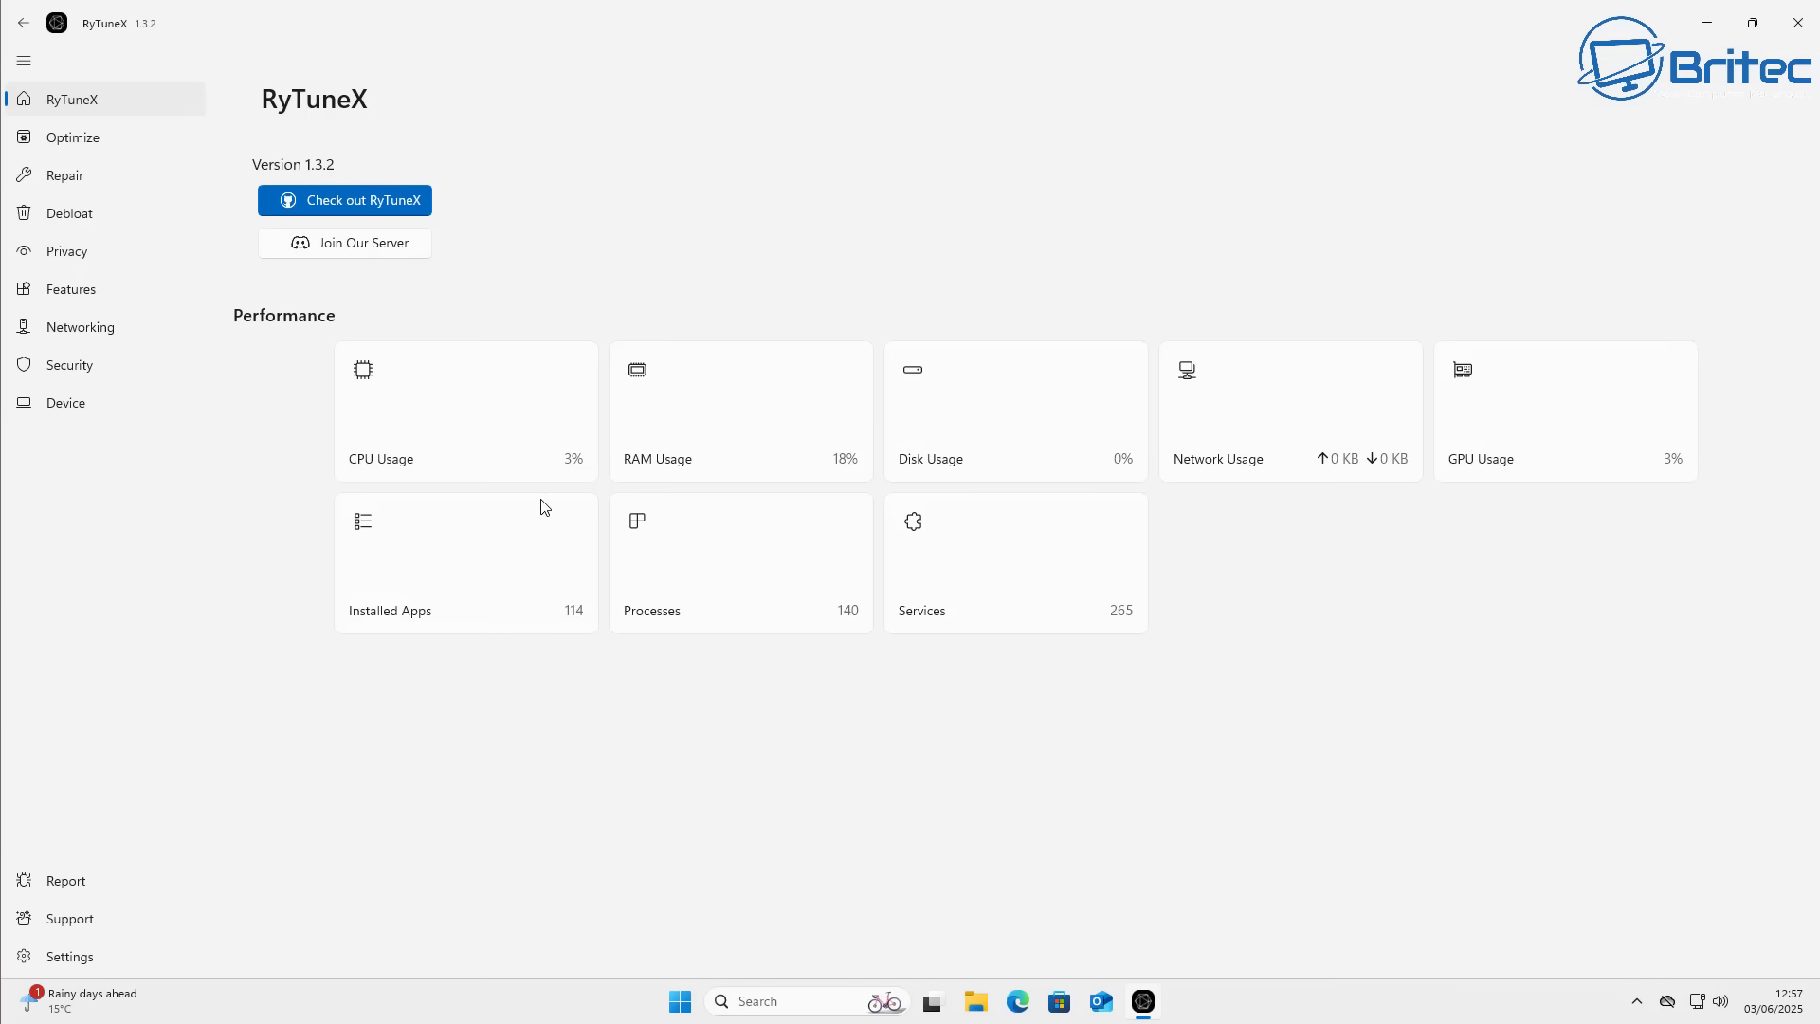
# Set the RyTuneX theme to Dark and check the application for updates
pyautogui.click(80, 960)
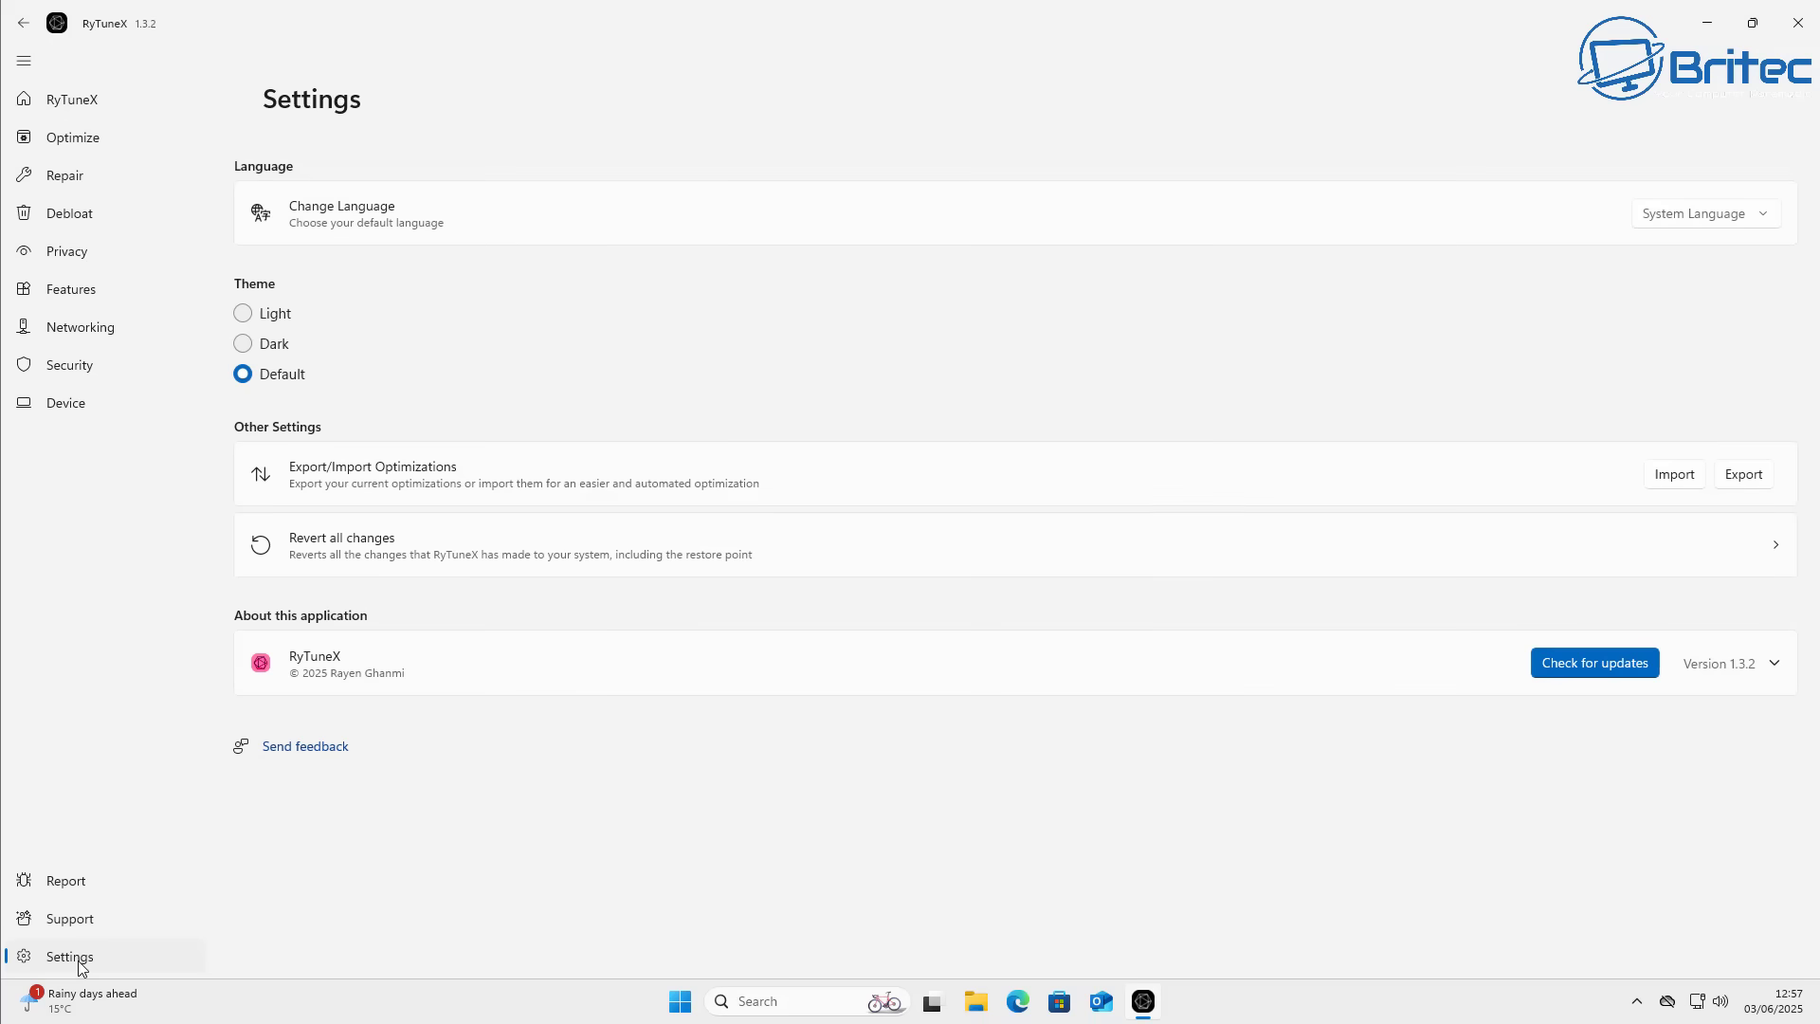
pyautogui.click(247, 319)
pyautogui.click(244, 345)
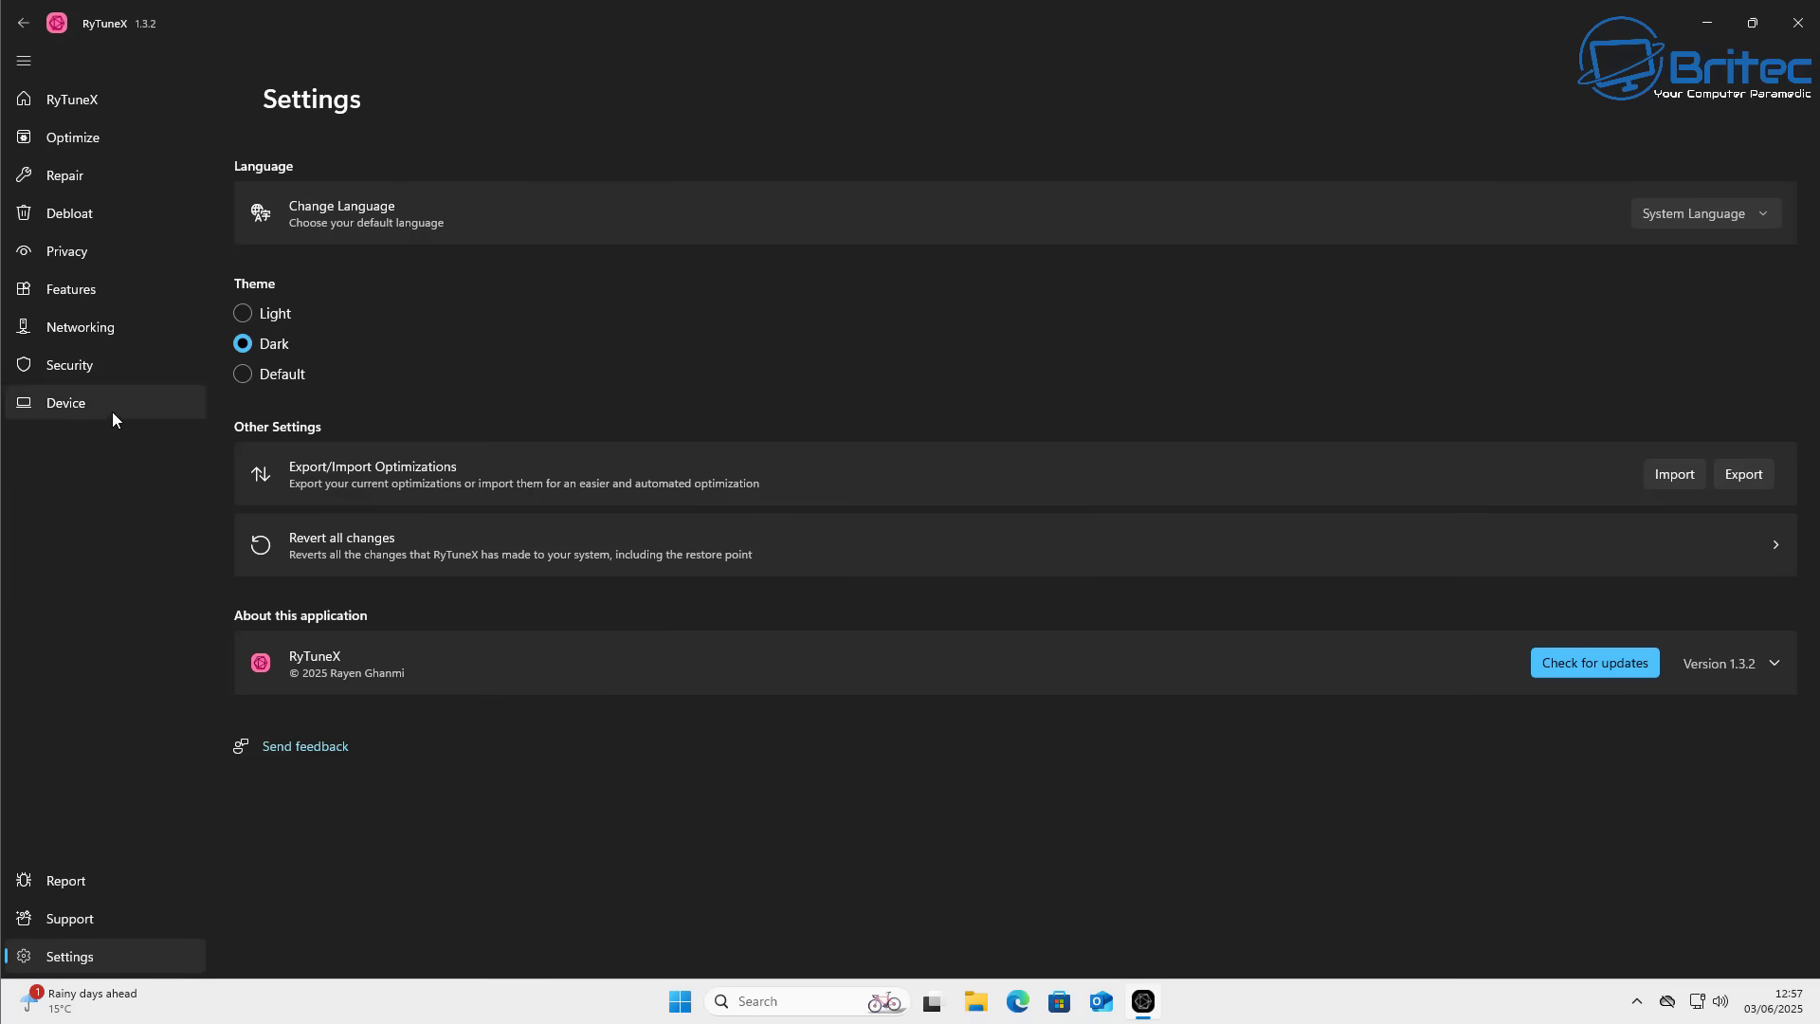
pyautogui.click(1594, 664)
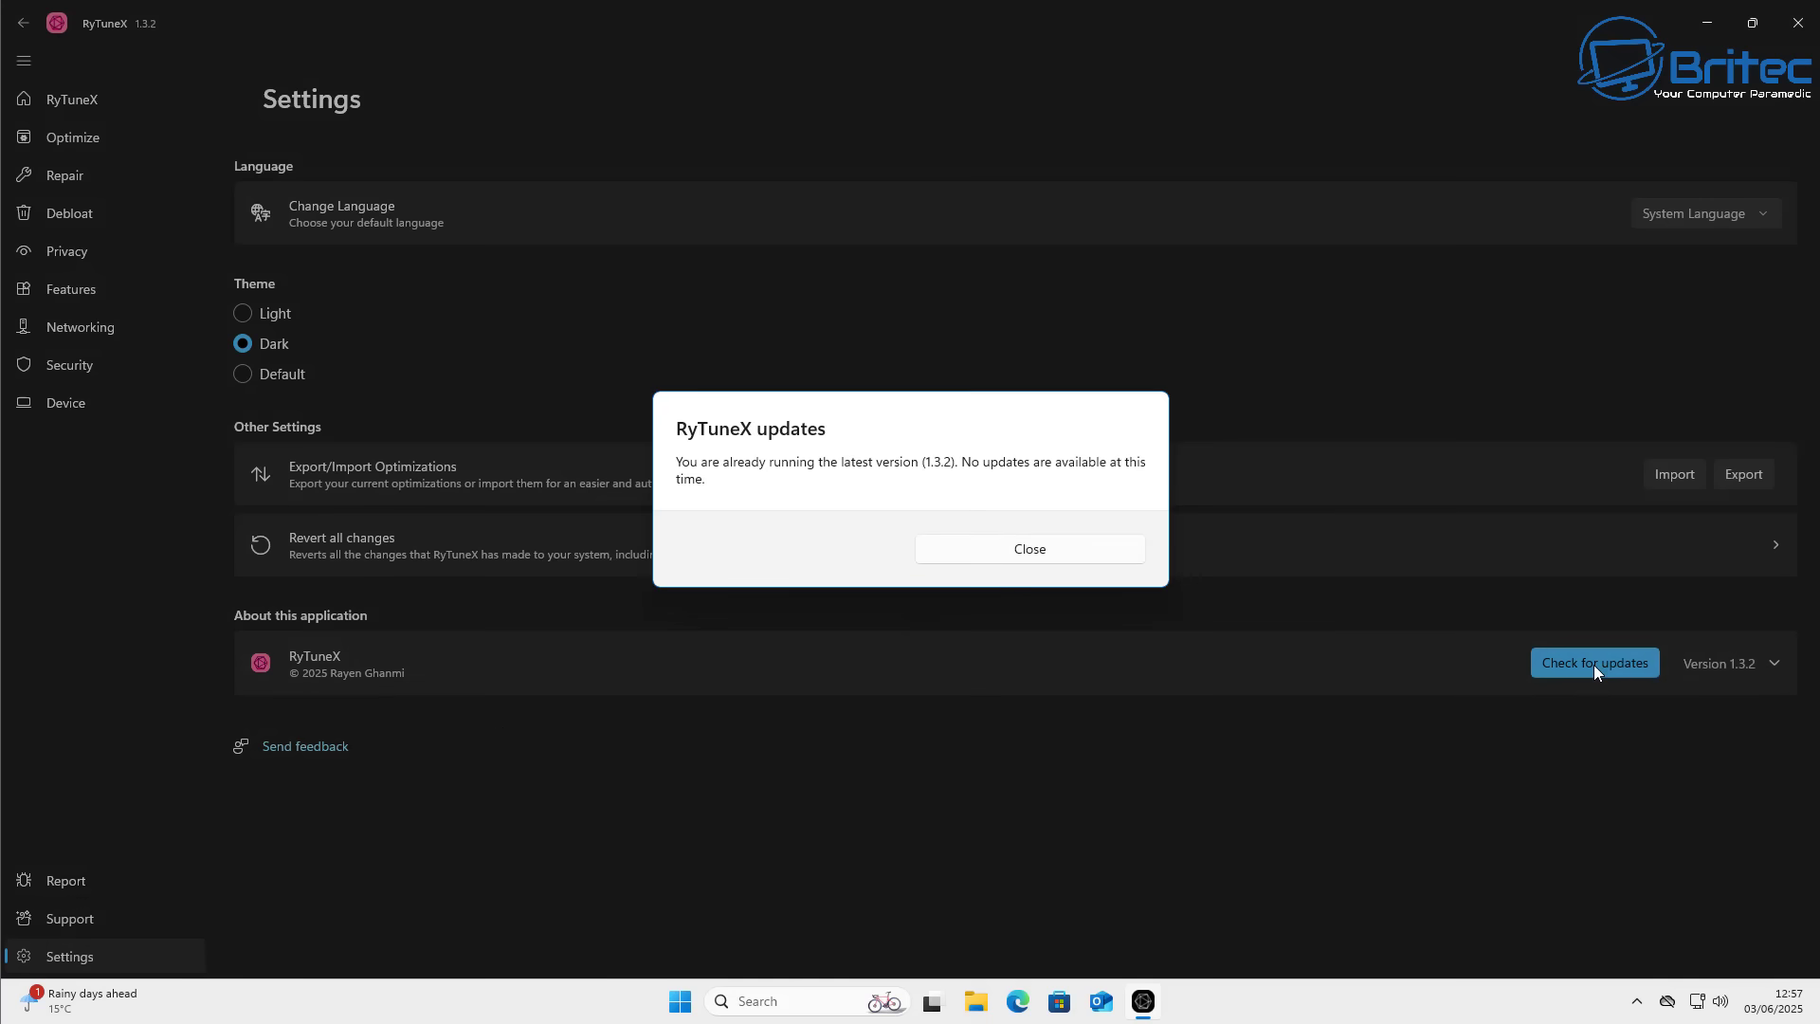
pyautogui.click(1010, 553)
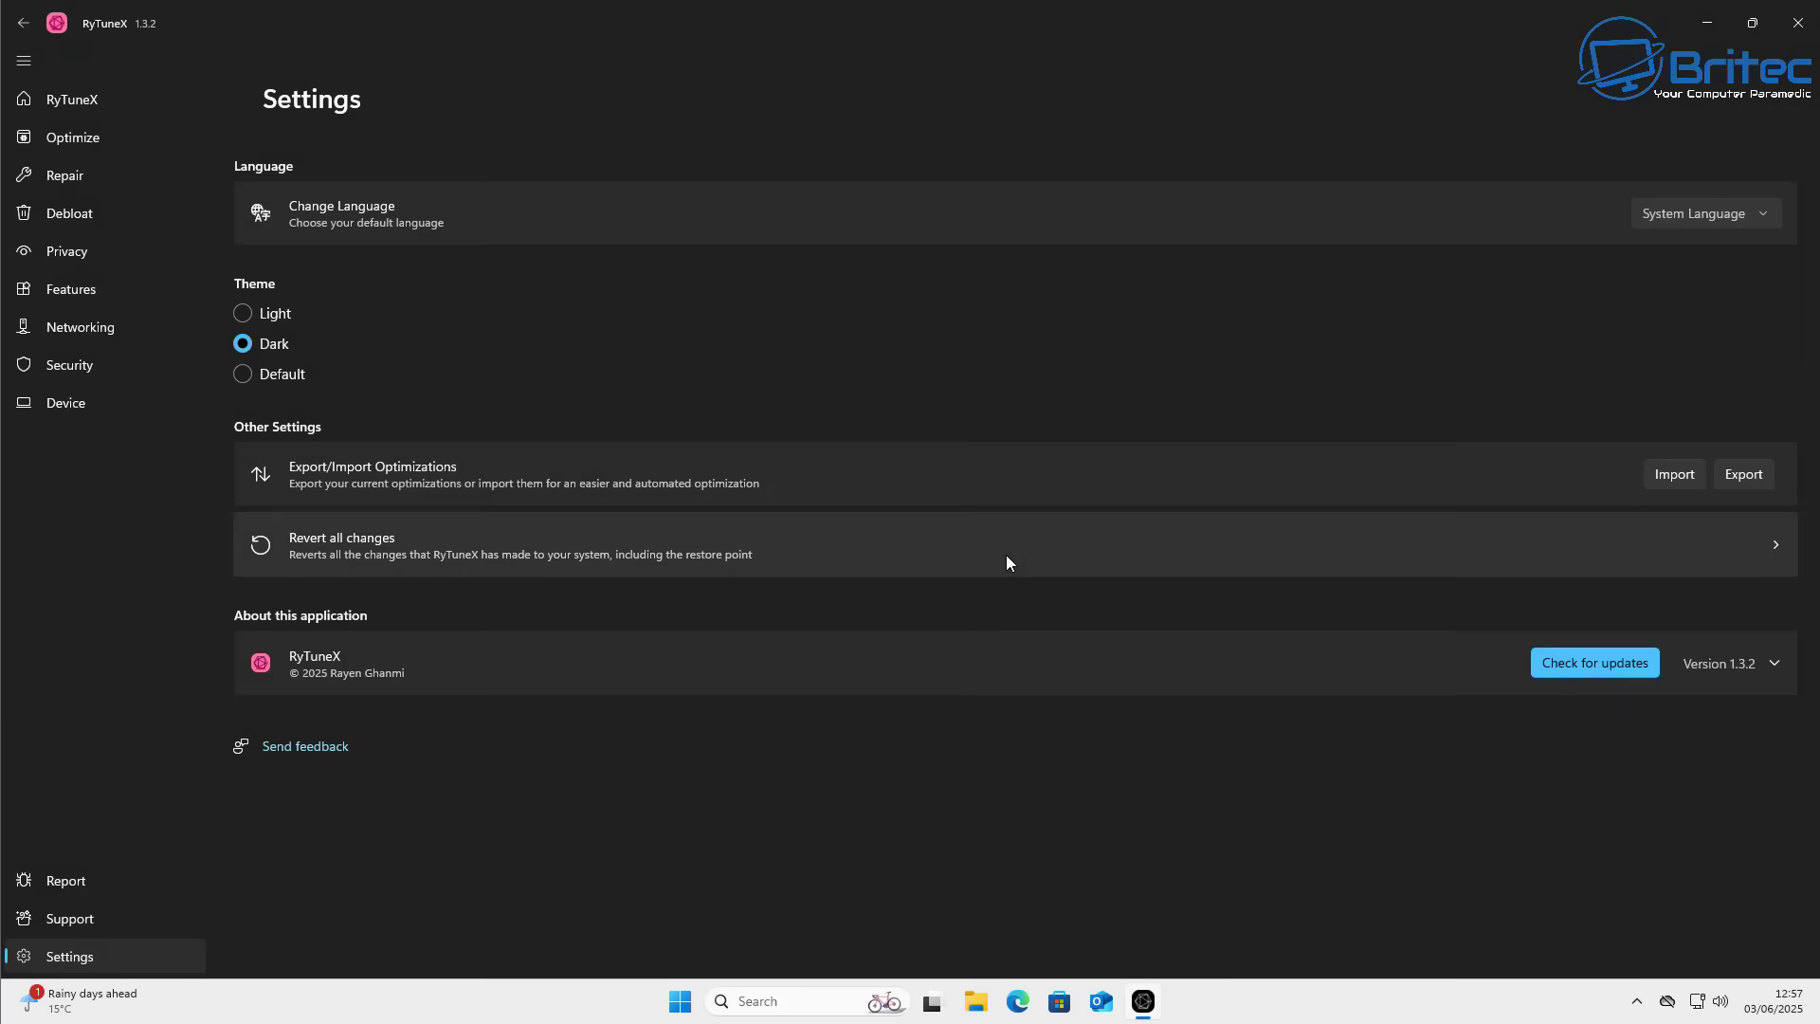
# Turn on the basic system optimizations from Disable Menu Show Delay through Disable Remote Assistance
pyautogui.click(84, 99)
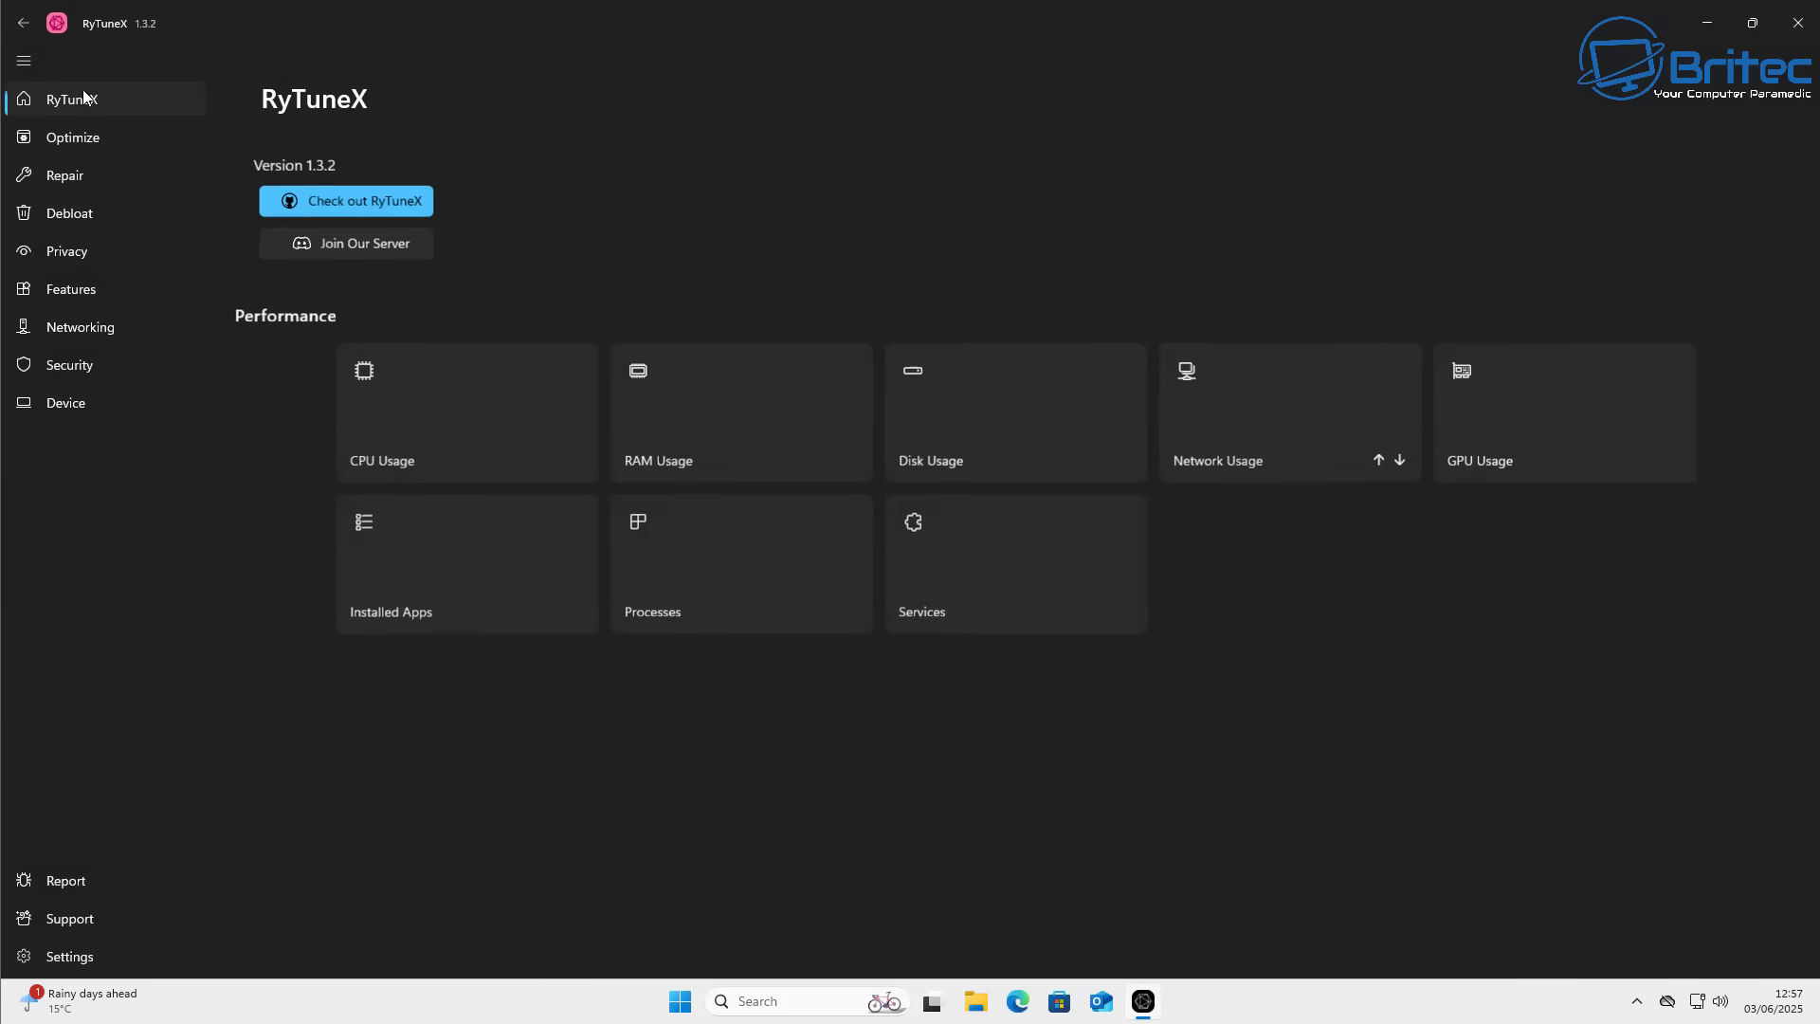
pyautogui.click(72, 141)
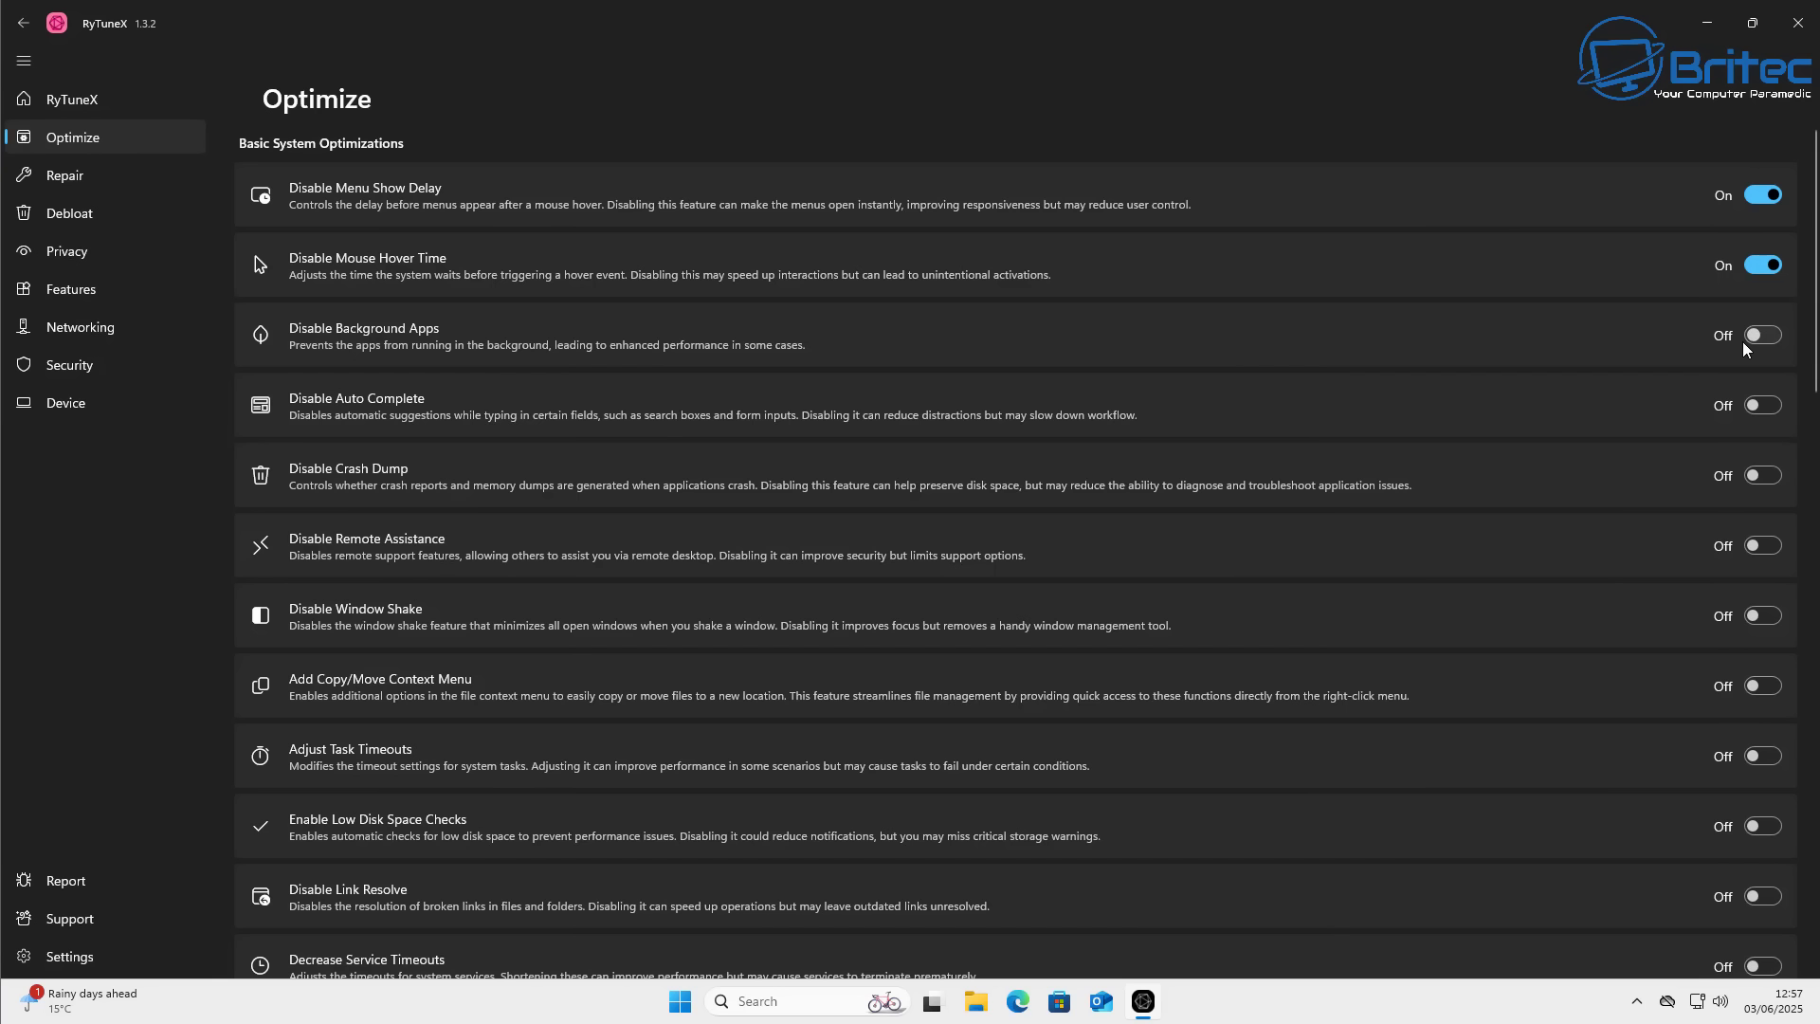
pyautogui.click(1764, 407)
pyautogui.click(1765, 476)
# Enable Disable Window Shake, Add Copy/Move Context Menu, Adjust Task Timeouts, Enable Low Disk Space Checks and Disable Link Resolve
pyautogui.scroll(-3, 1747, 655)
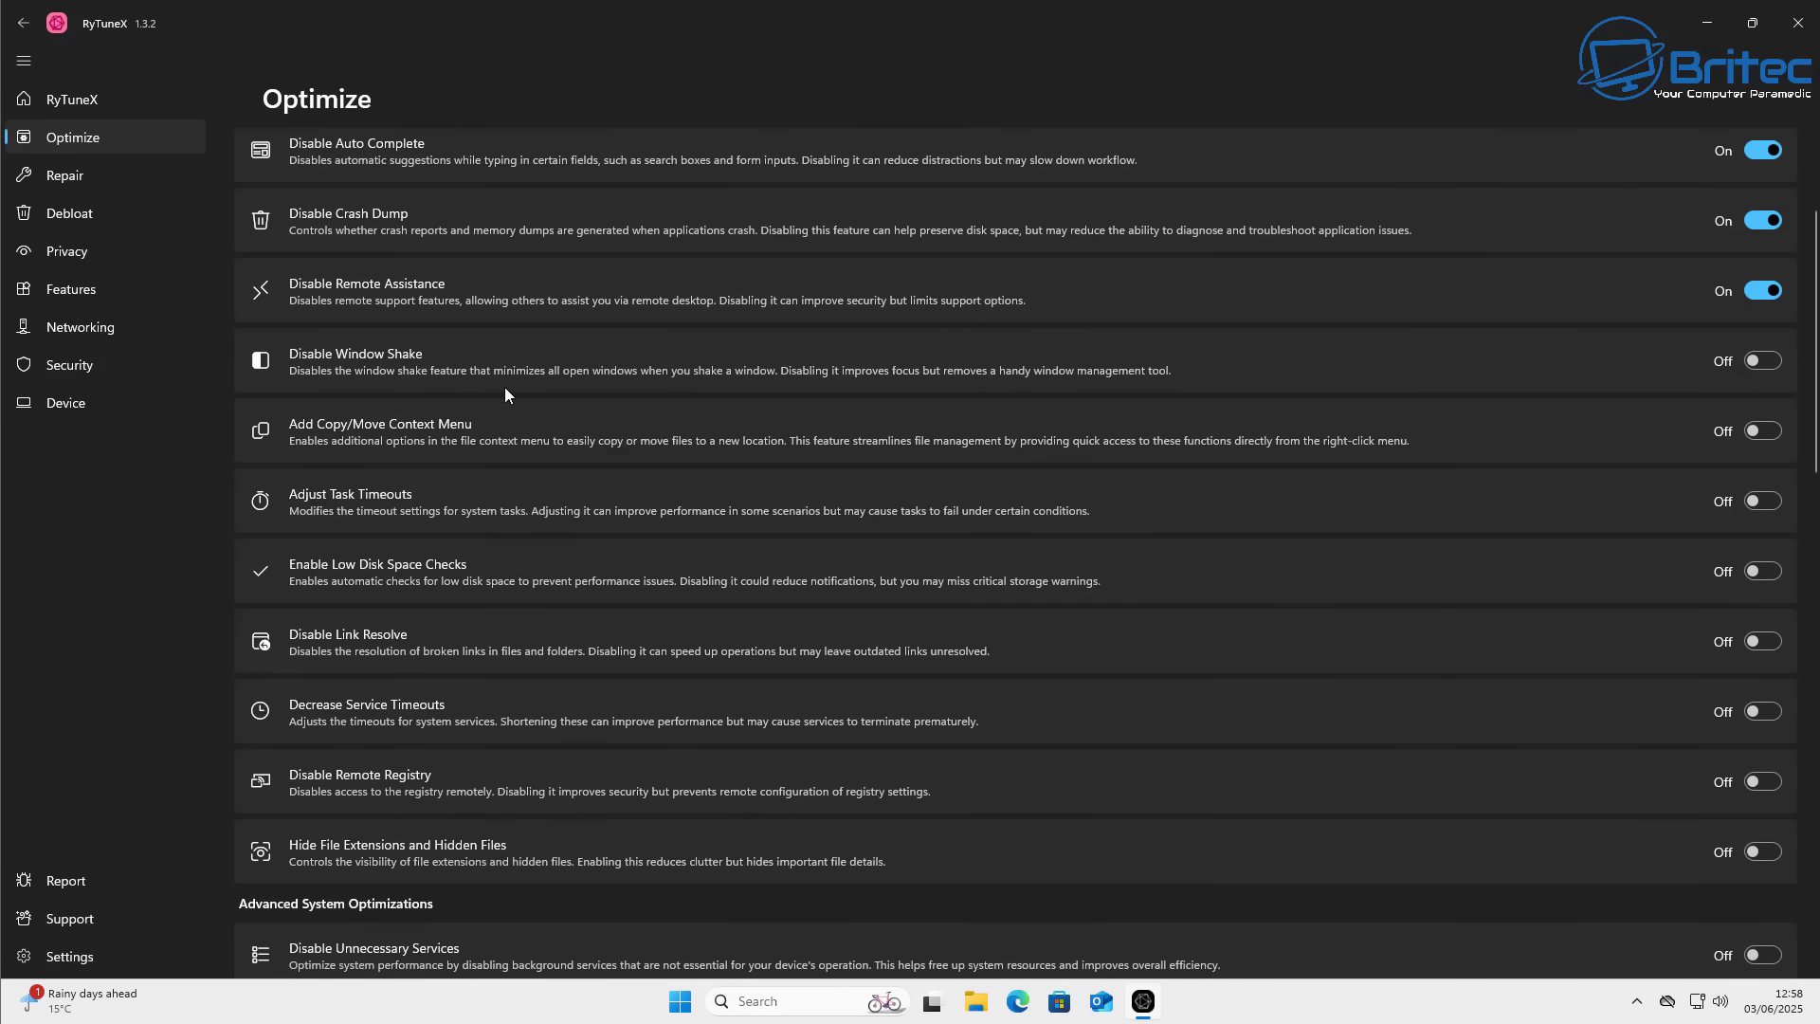
pyautogui.click(1761, 361)
pyautogui.click(1763, 431)
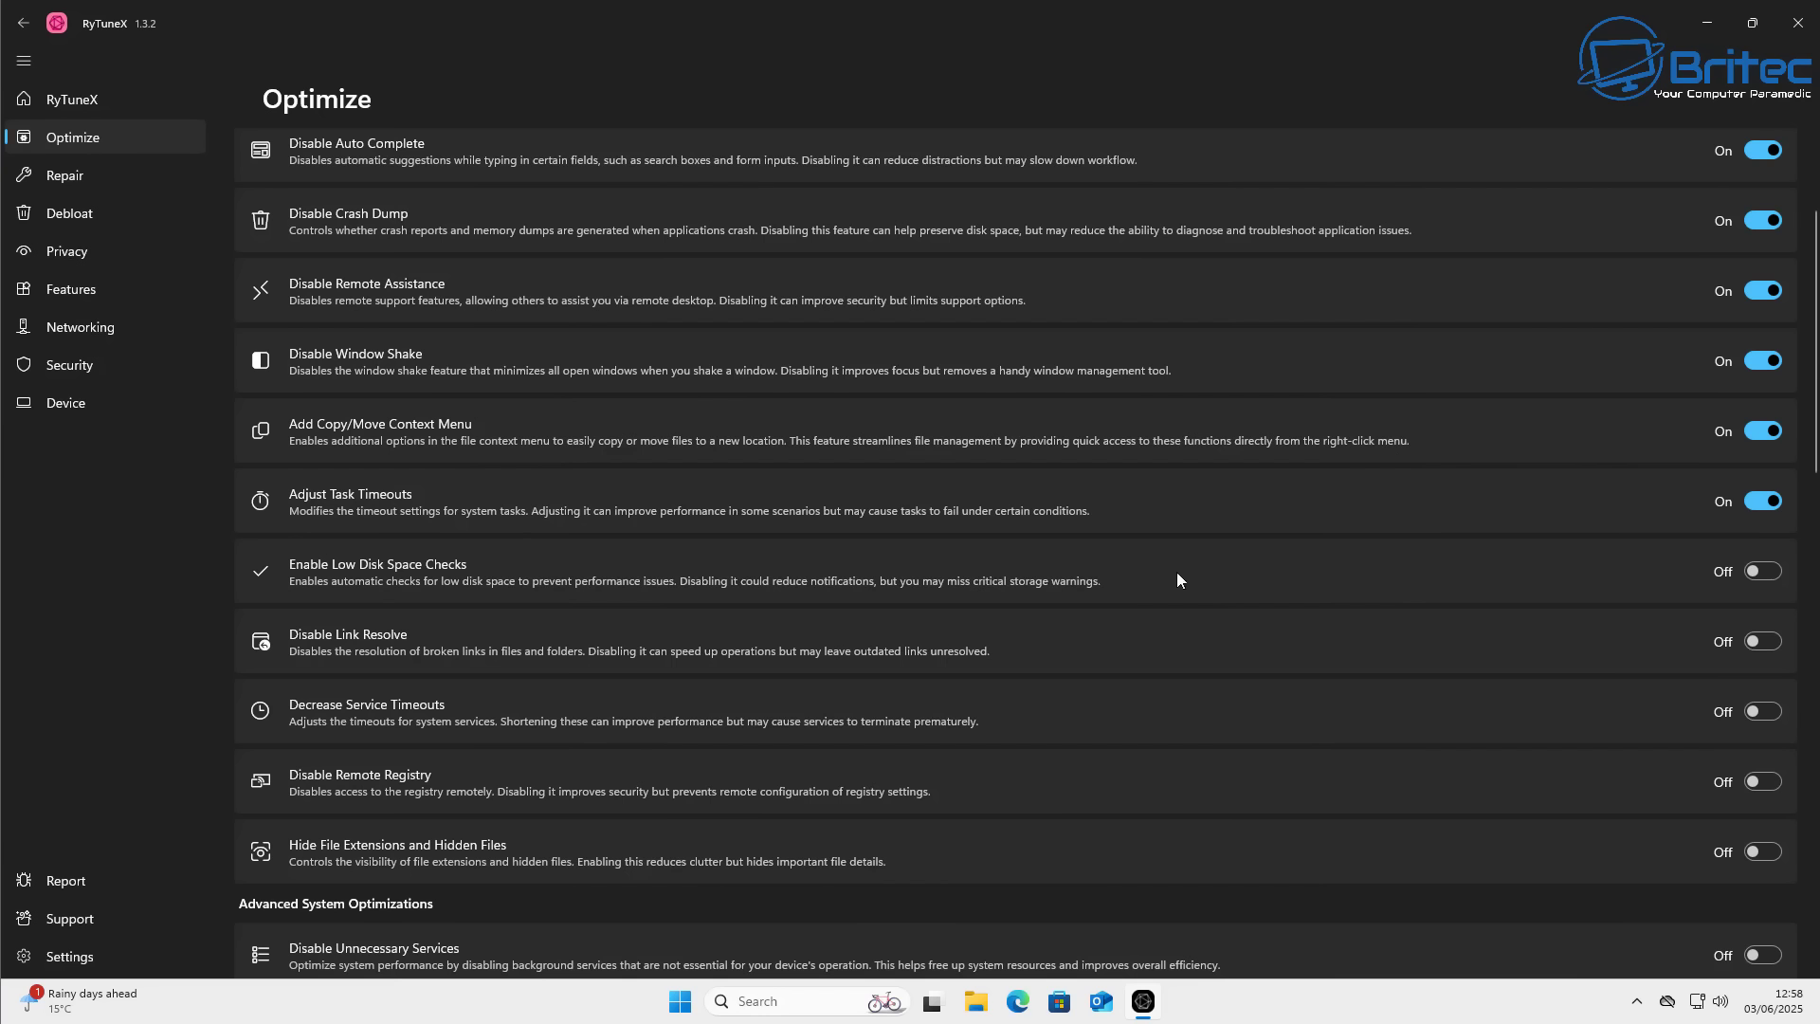
pyautogui.click(1761, 571)
pyautogui.click(1767, 643)
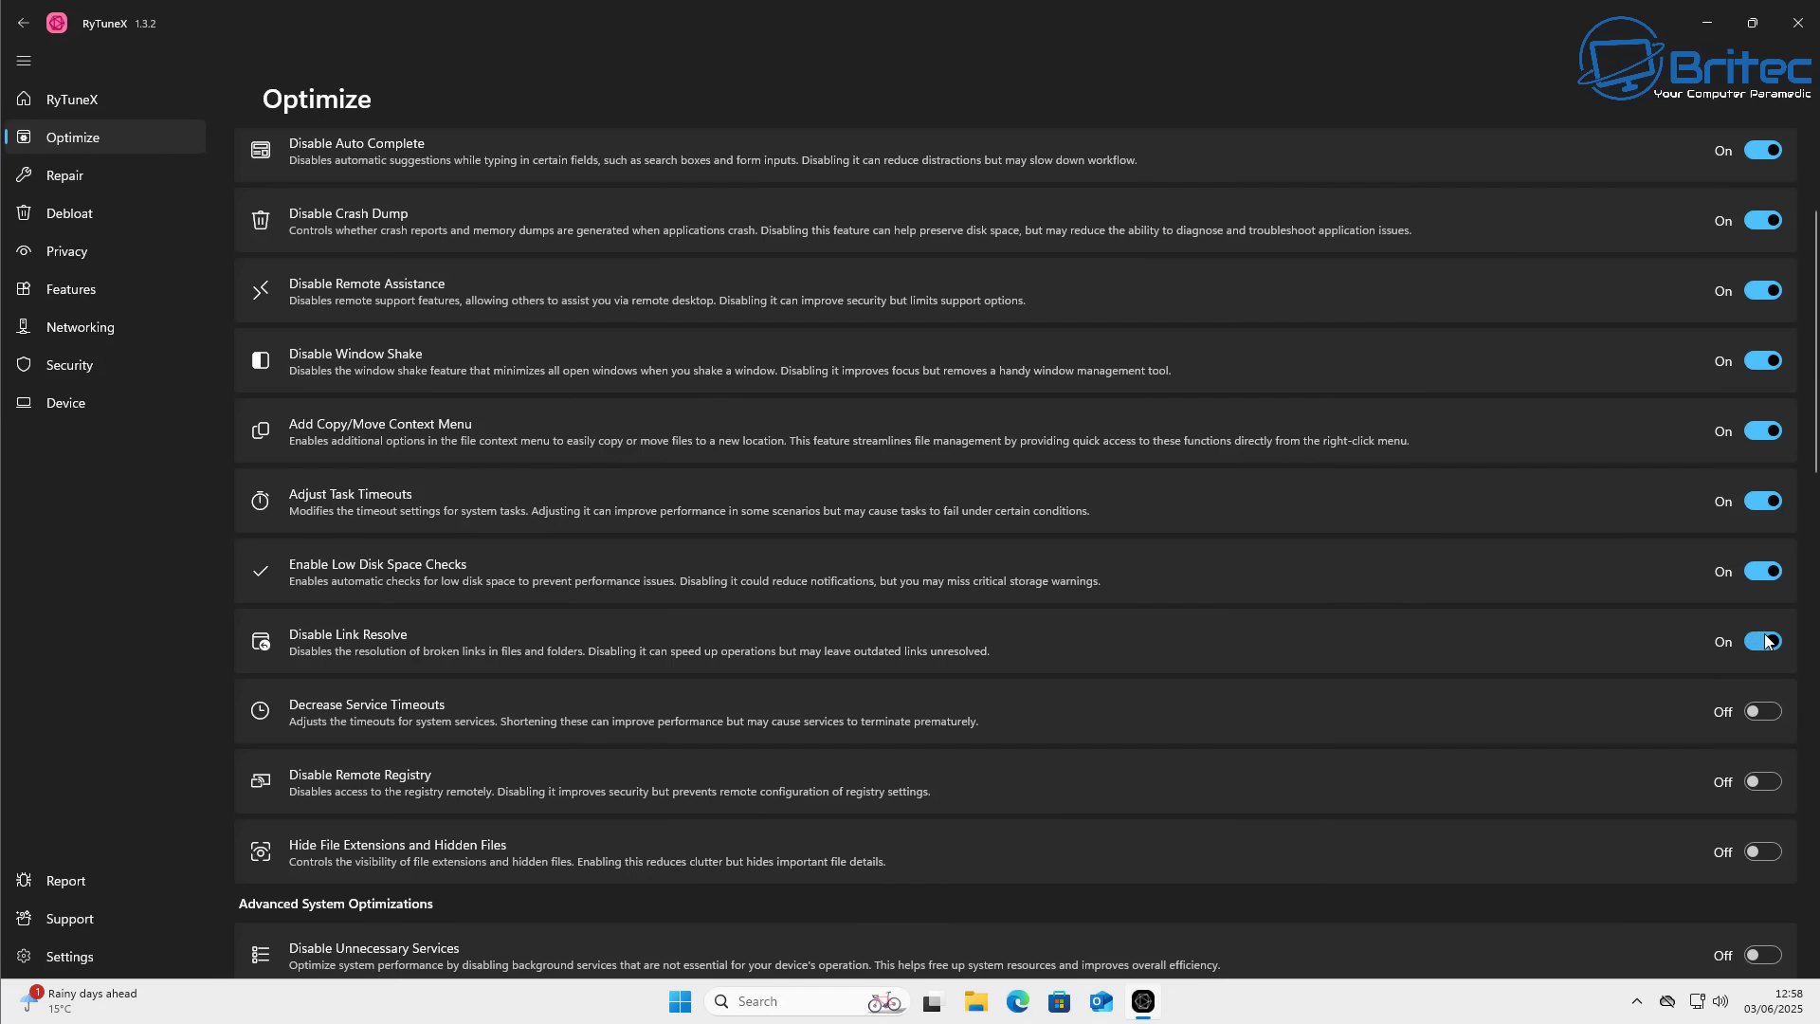
# Turn on Decrease Service Timeouts, Disable Remote Registry, and Hide File Extensions and Hidden Files
pyautogui.click(1769, 720)
pyautogui.click(1763, 777)
pyautogui.click(1760, 853)
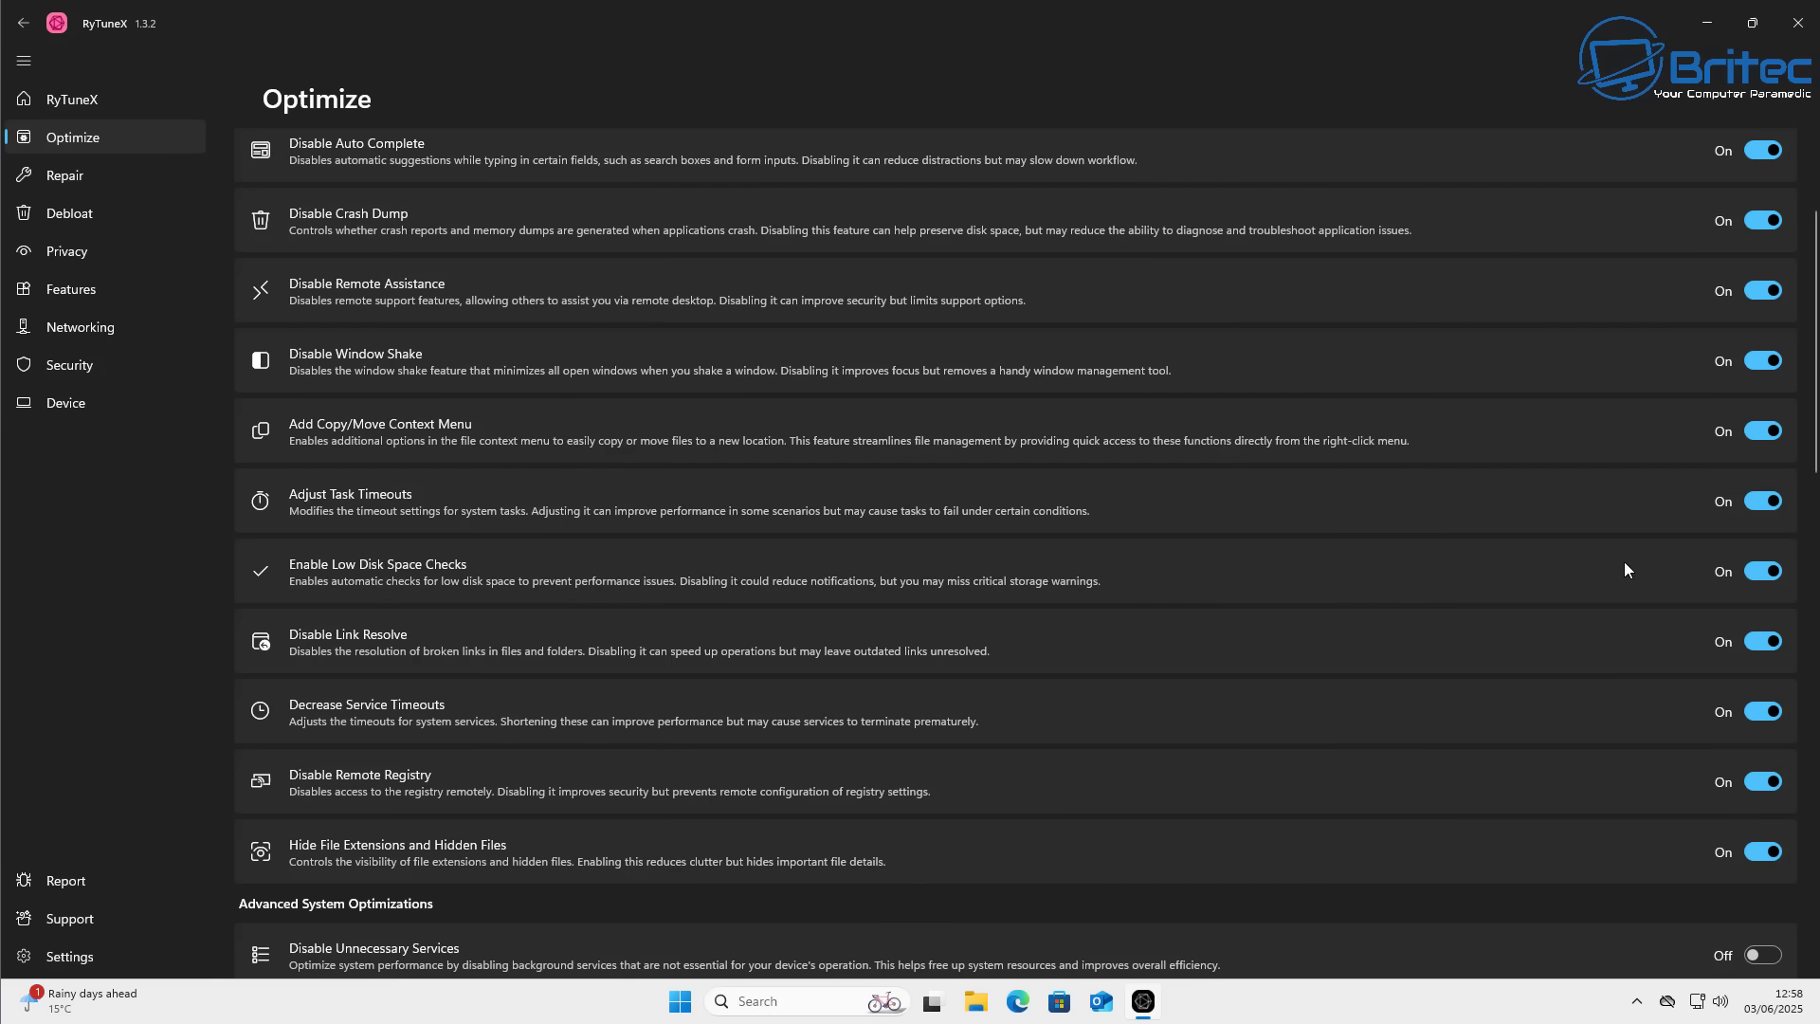
# Turn on the advanced system optimizations from Disable Unnecessary Services through Exclude Drivers From Windows Updates
pyautogui.scroll(3, 1624, 569)
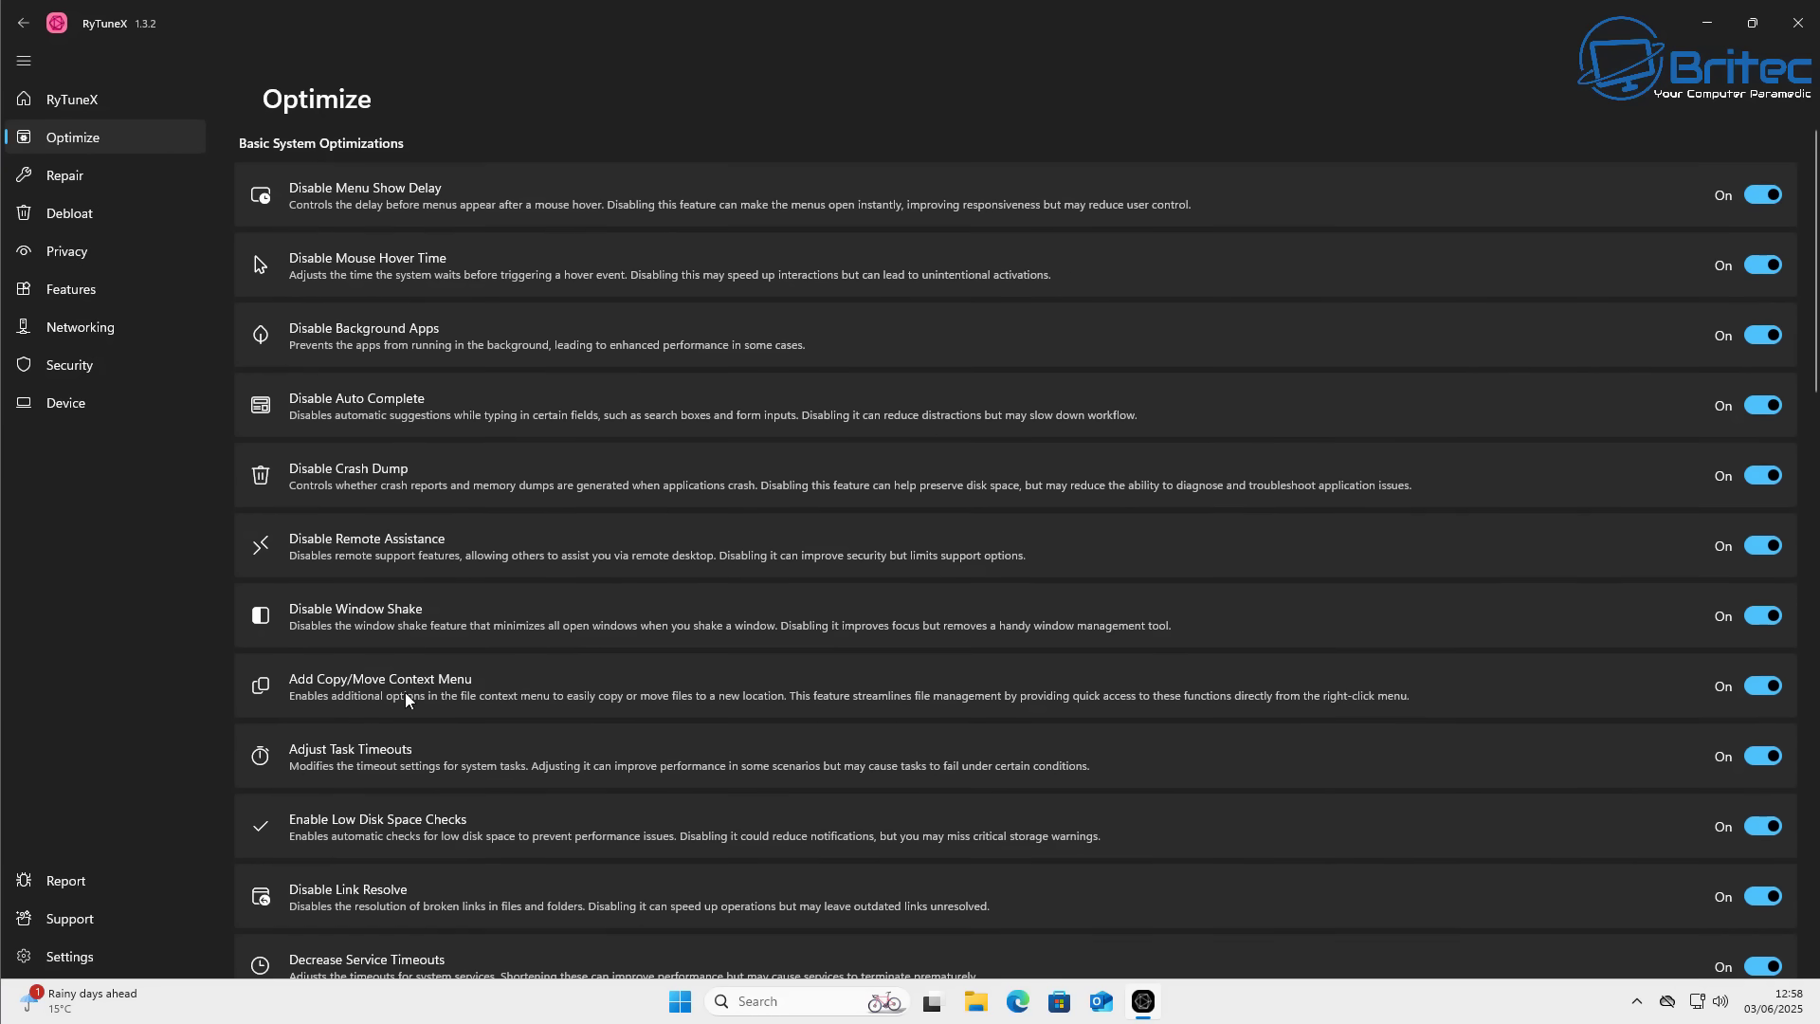
pyautogui.scroll(-10, 825, 801)
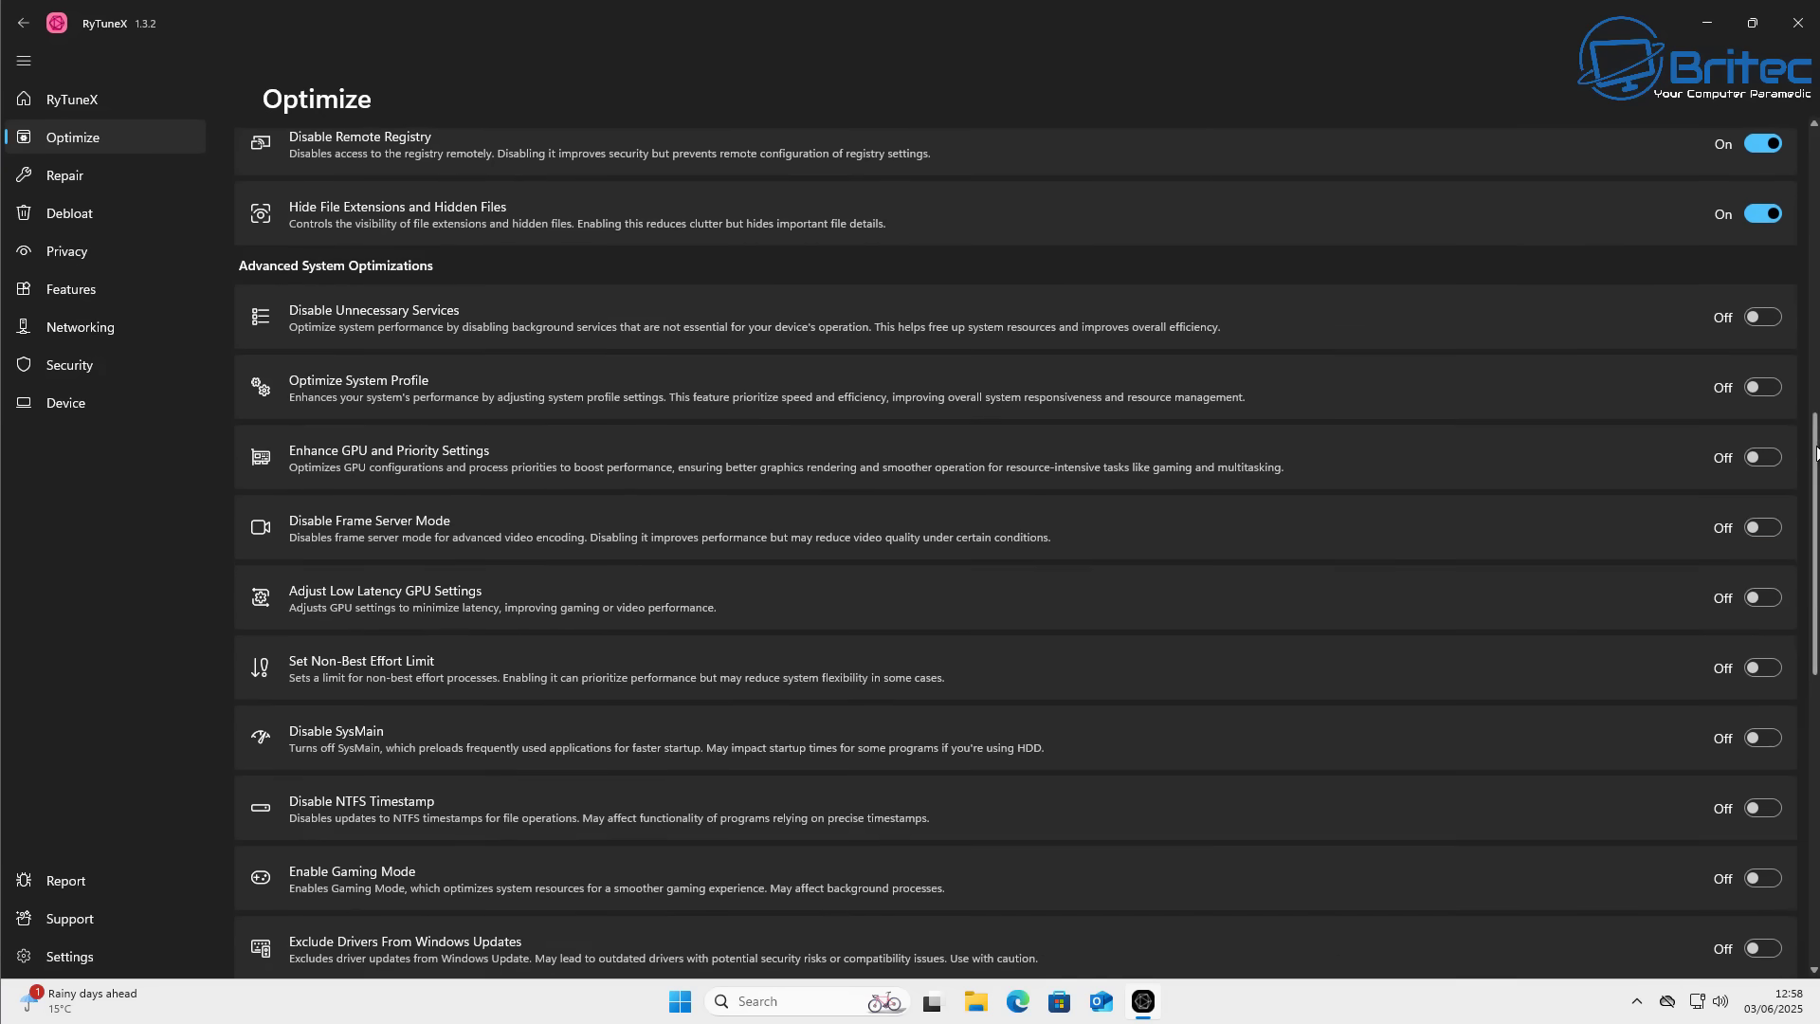
pyautogui.scroll(-1, 1817, 452)
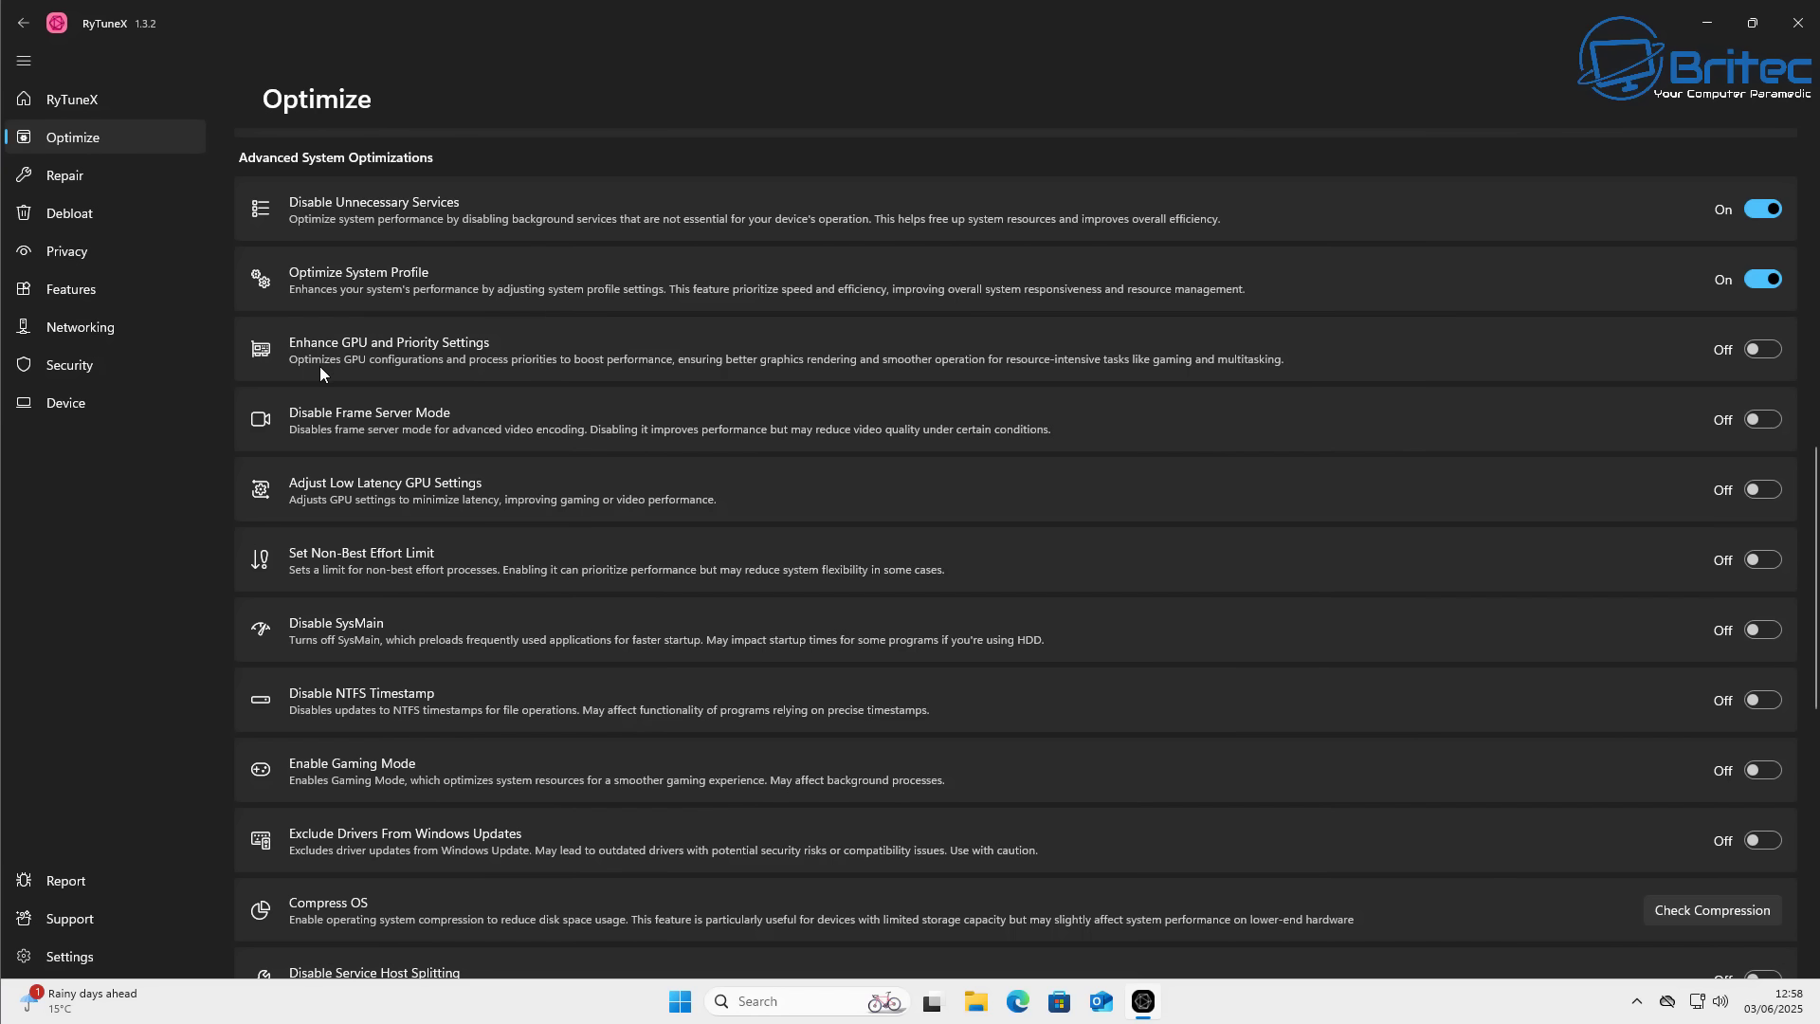
pyautogui.click(1762, 350)
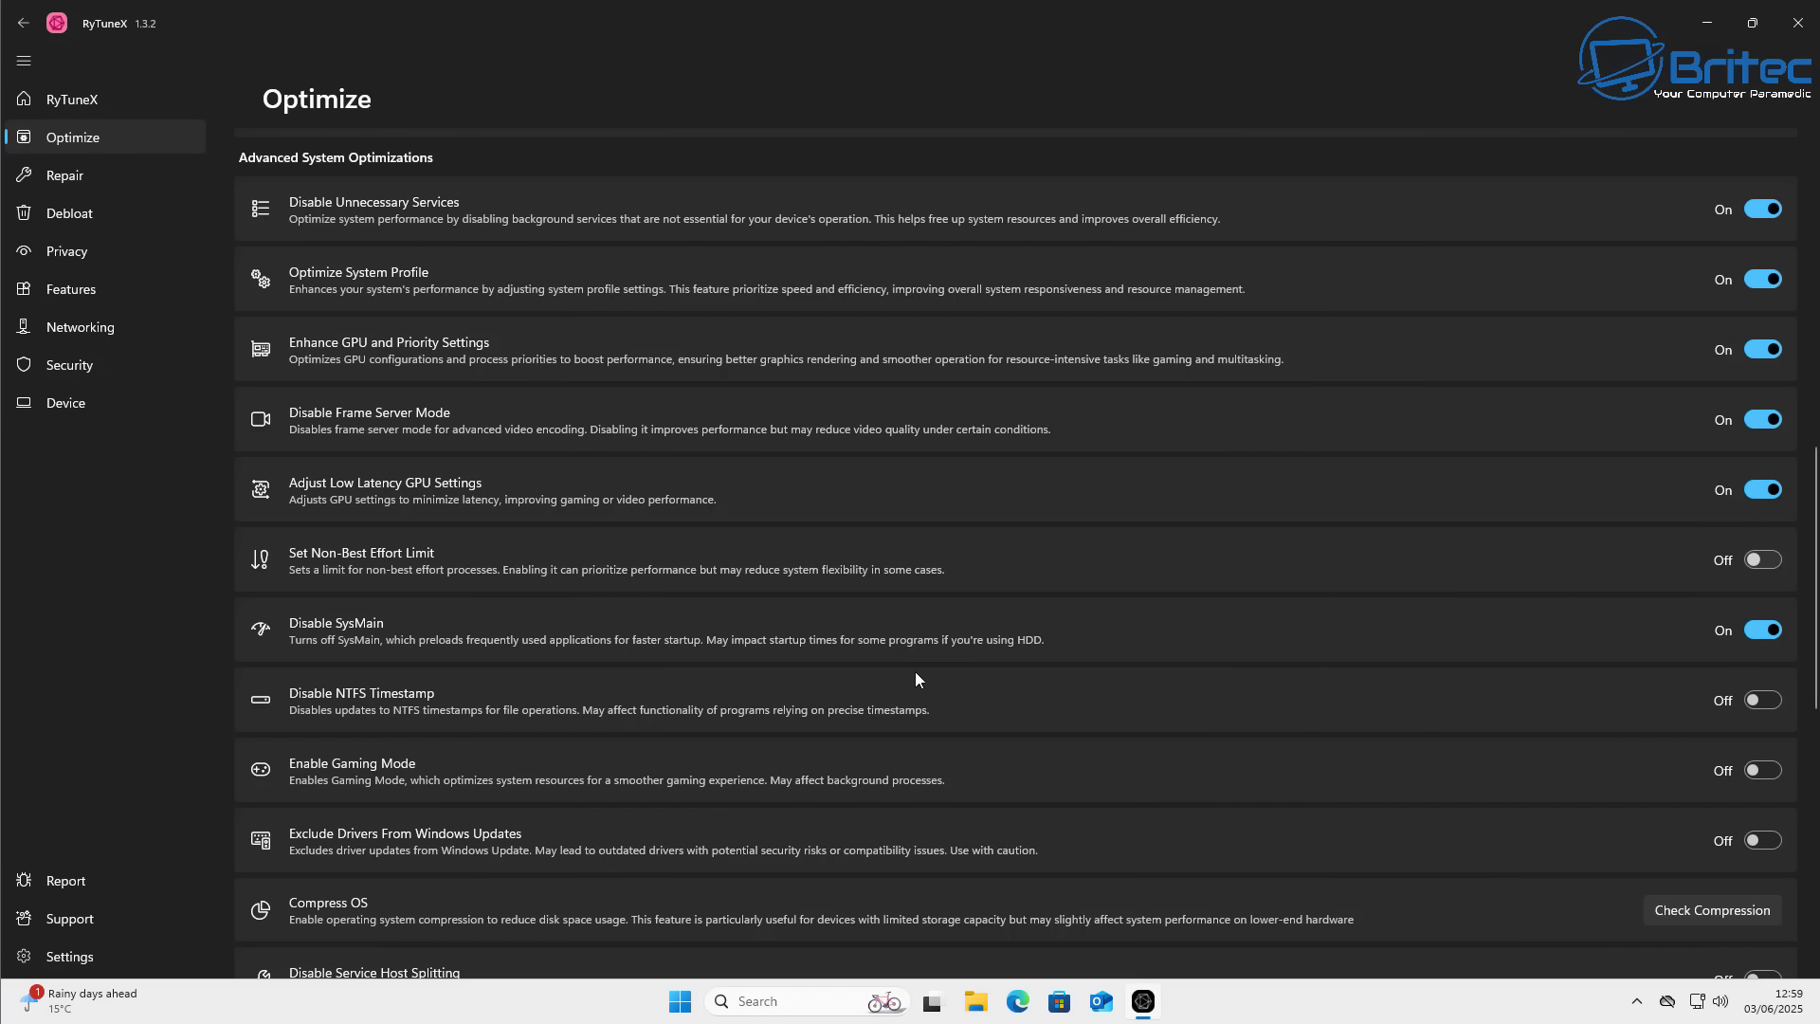
pyautogui.click(1758, 561)
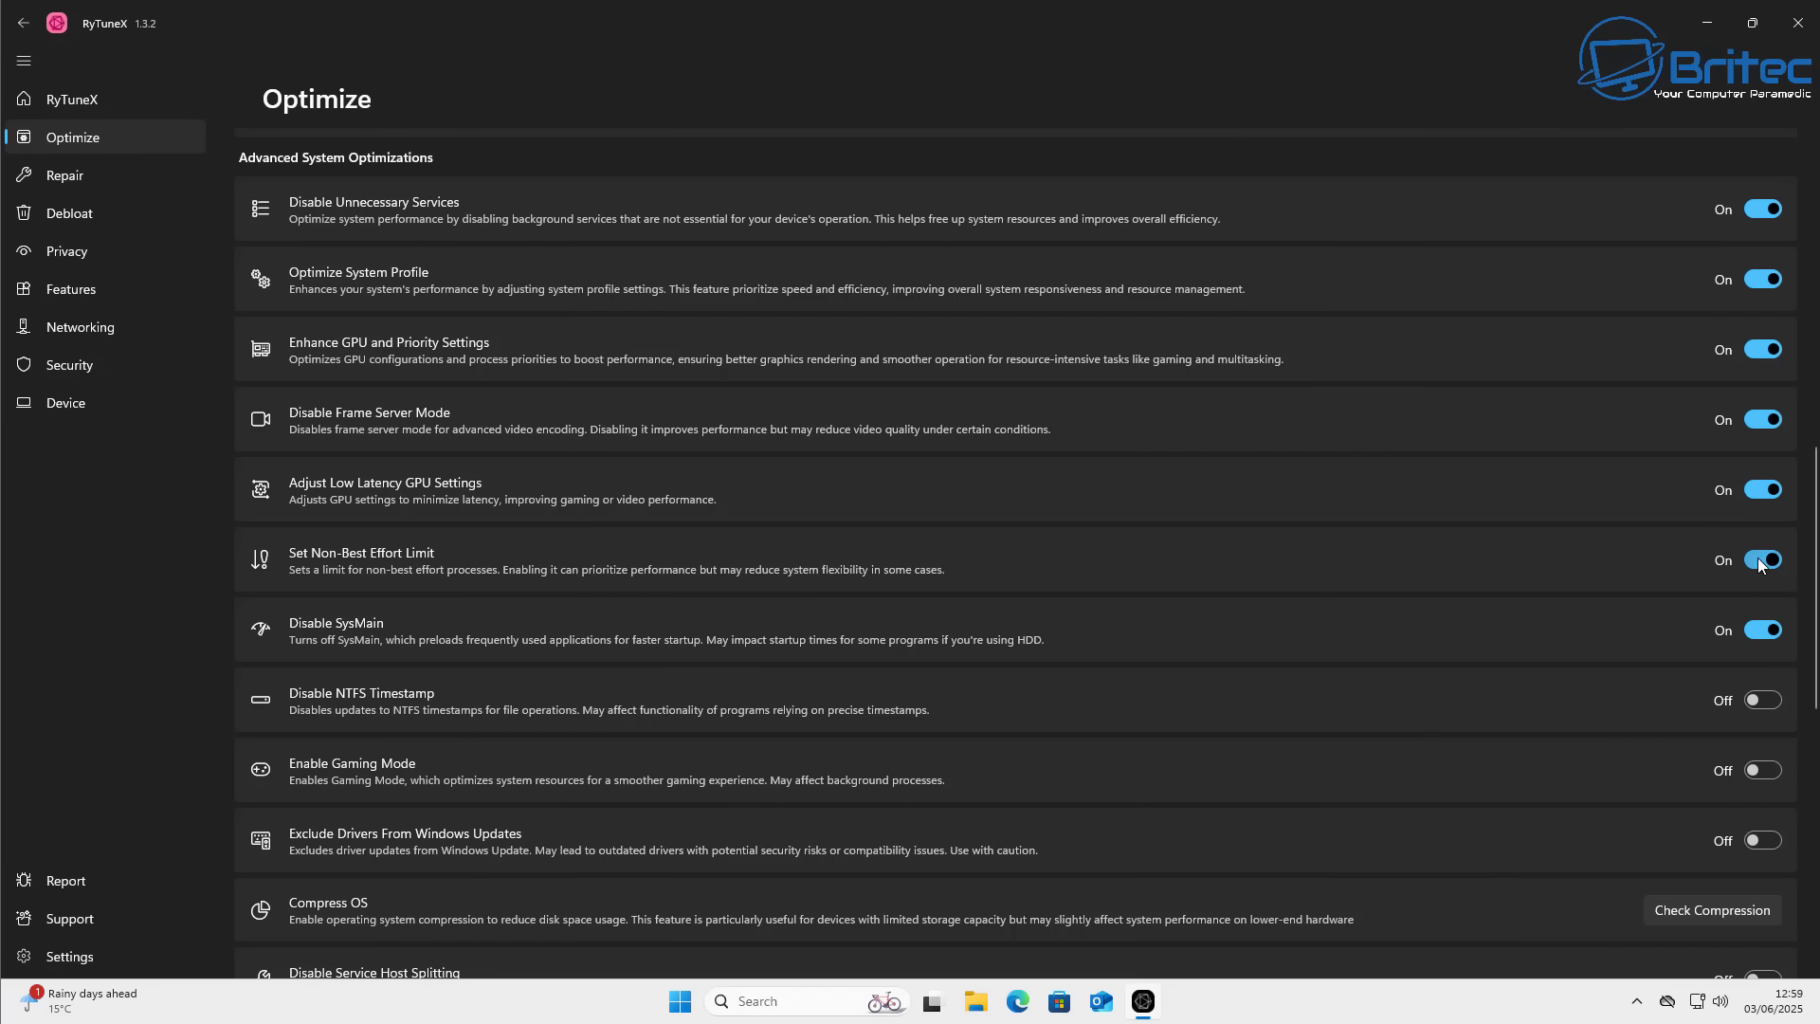
pyautogui.click(1767, 700)
pyautogui.click(1765, 773)
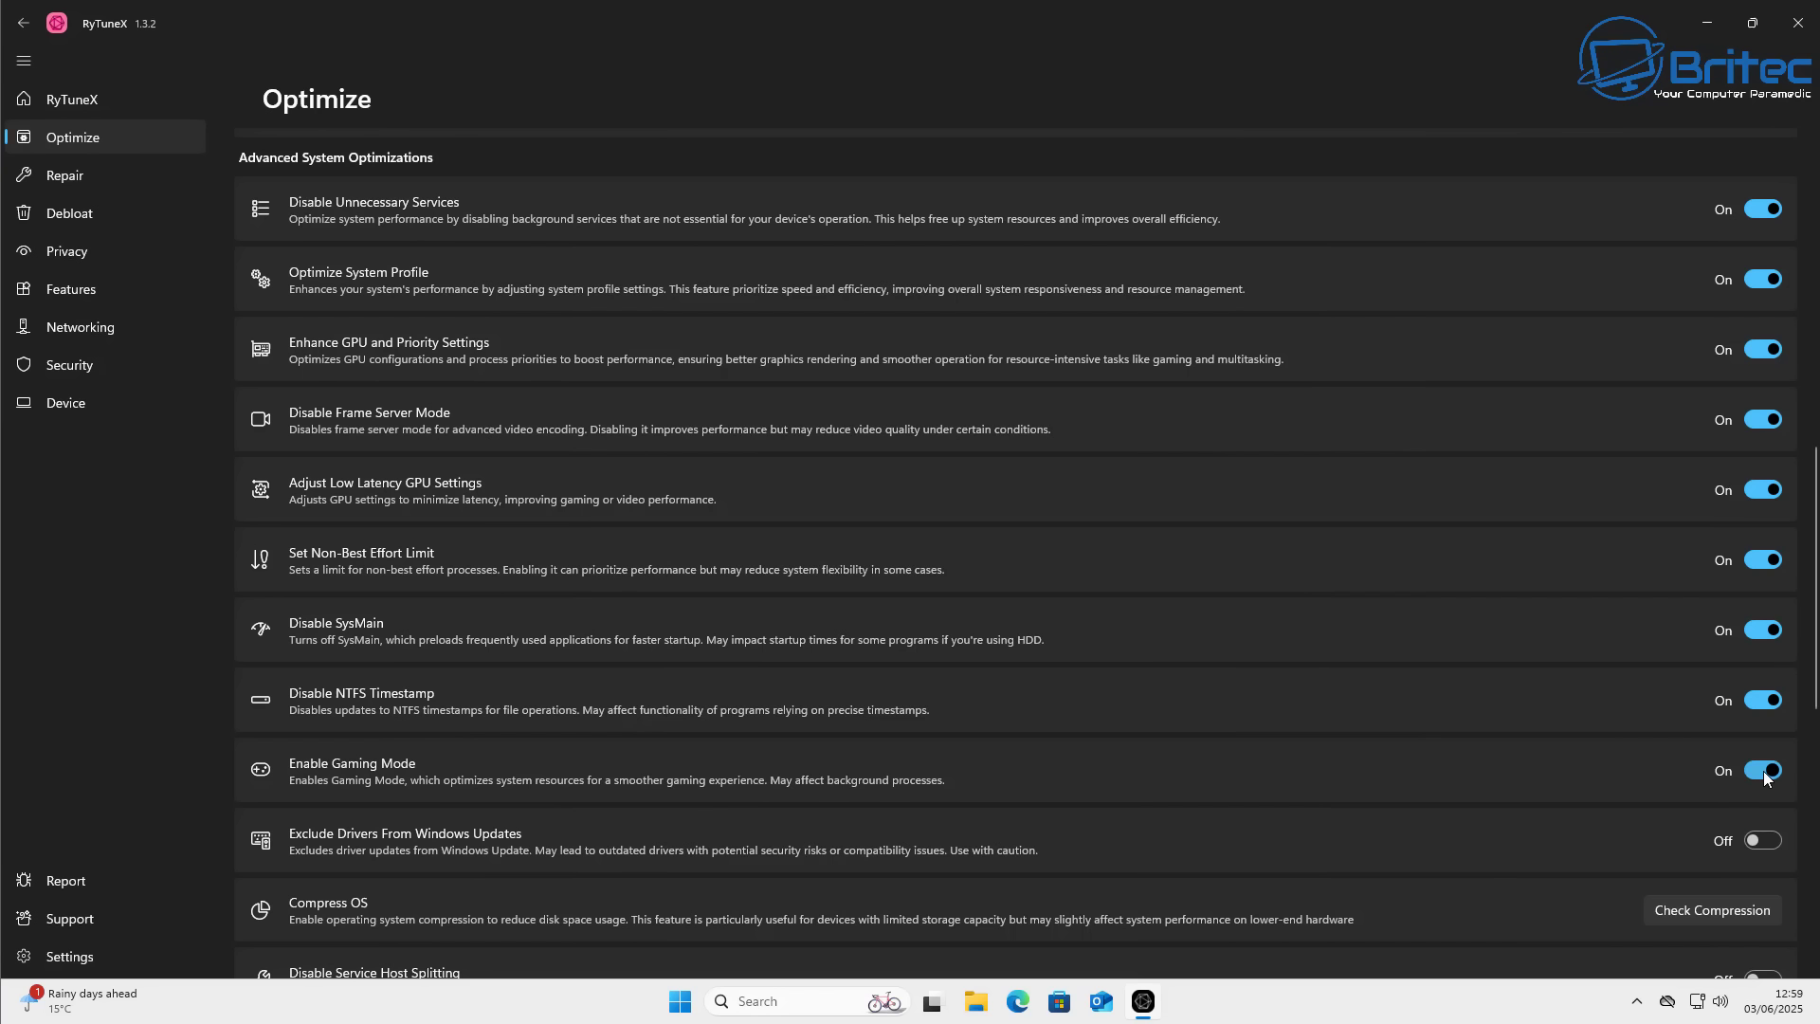
pyautogui.click(1766, 843)
# Check the operating system's compression state and start compressing the system
pyautogui.scroll(-3, 1766, 846)
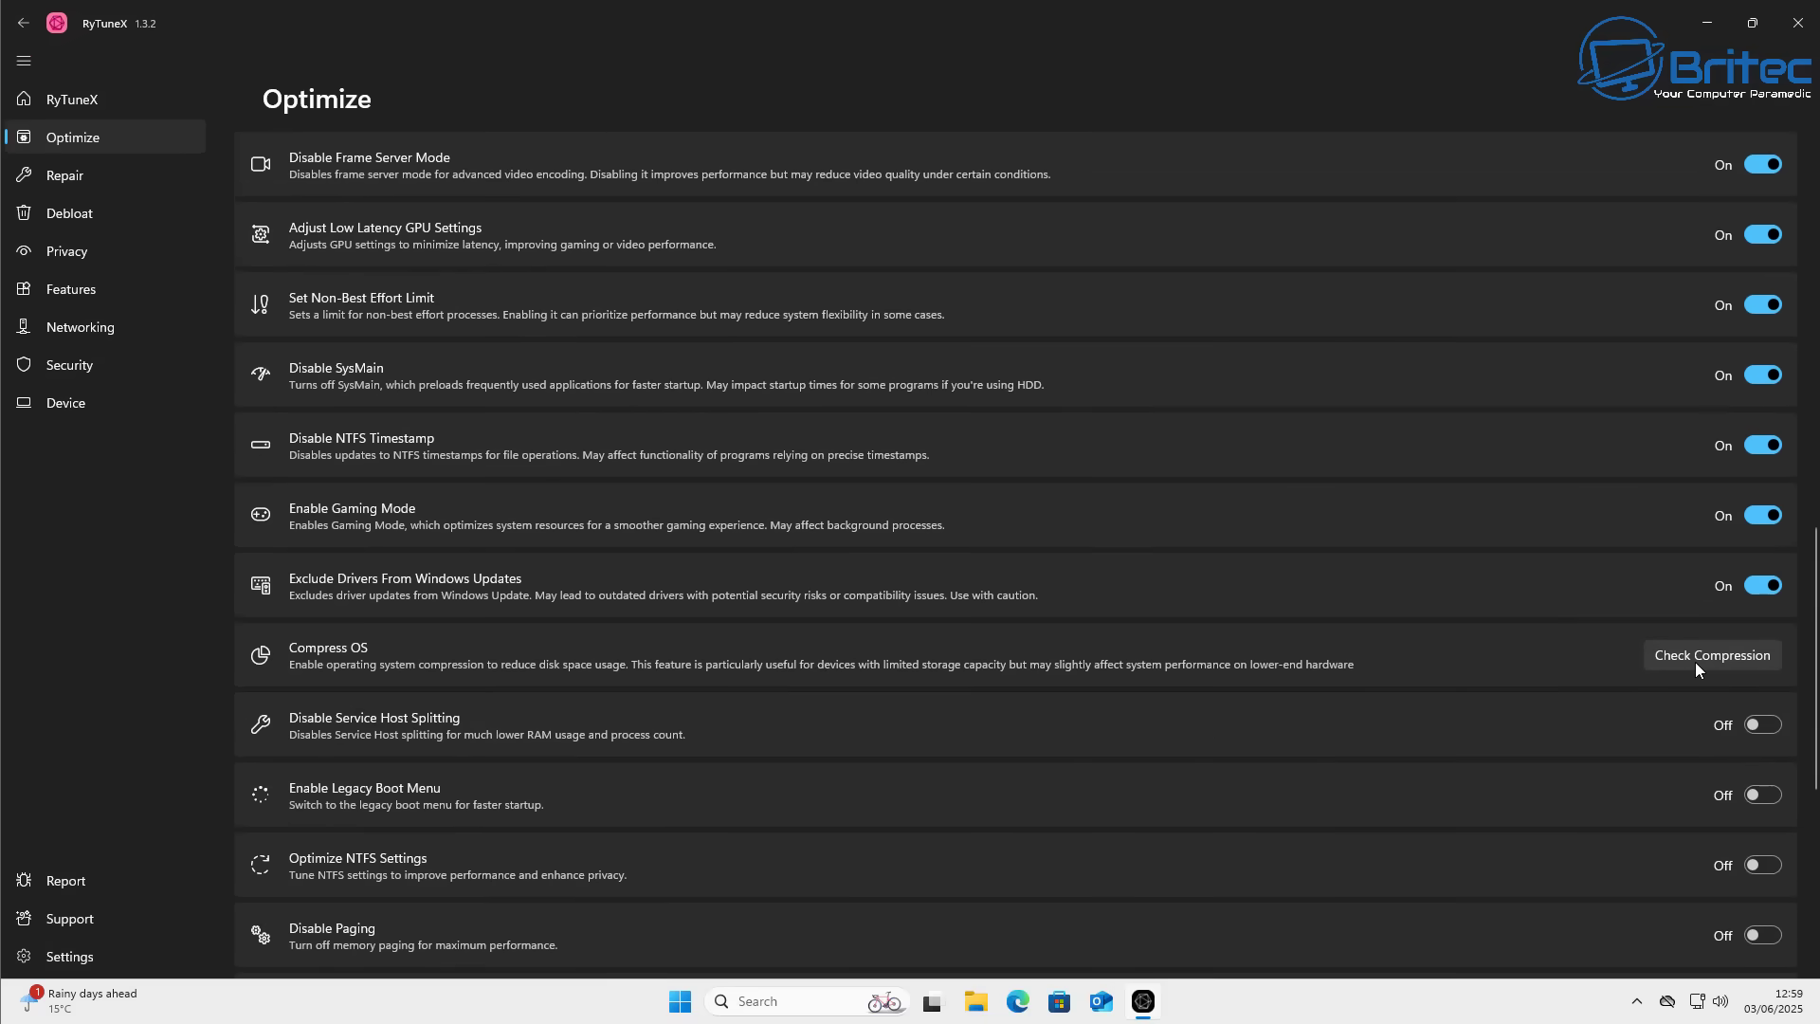
pyautogui.click(1733, 661)
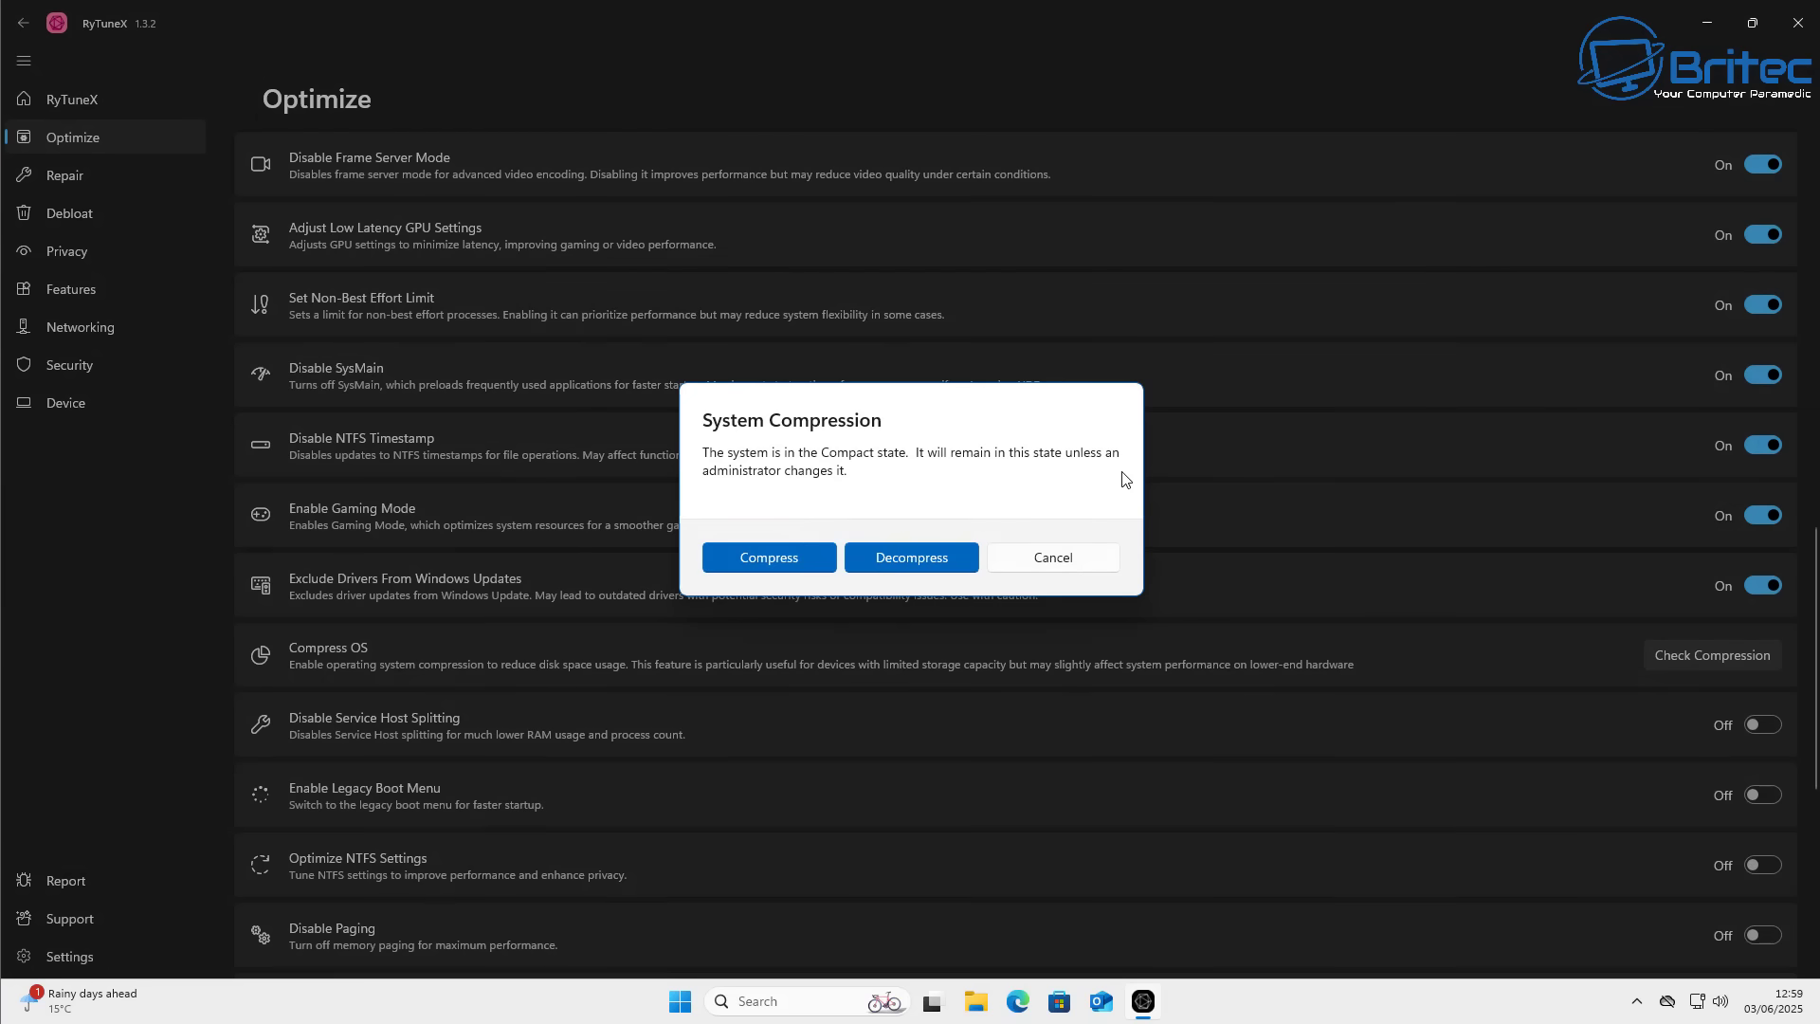
pyautogui.click(766, 553)
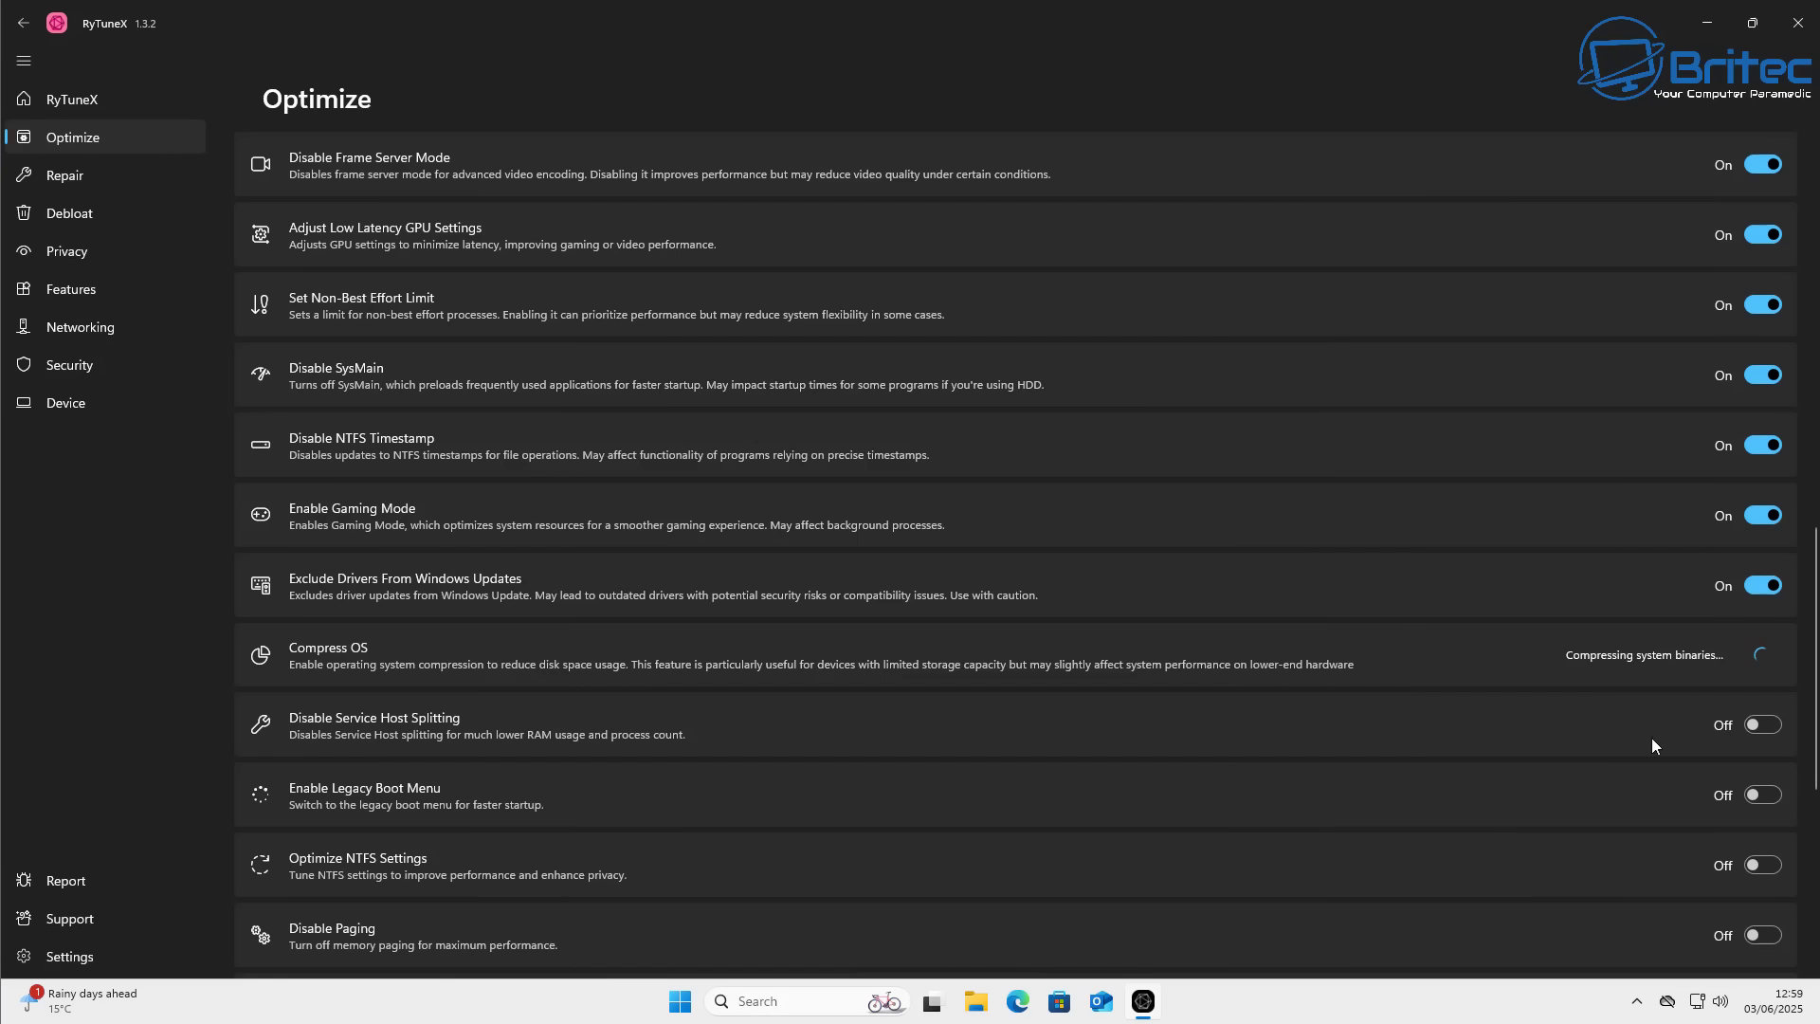
# Turn on the advanced optimizations from Disable Service Host Splitting through Disable WPBT Execution, and enable Disable Cortana
pyautogui.click(1769, 734)
pyautogui.click(1768, 799)
pyautogui.click(1760, 862)
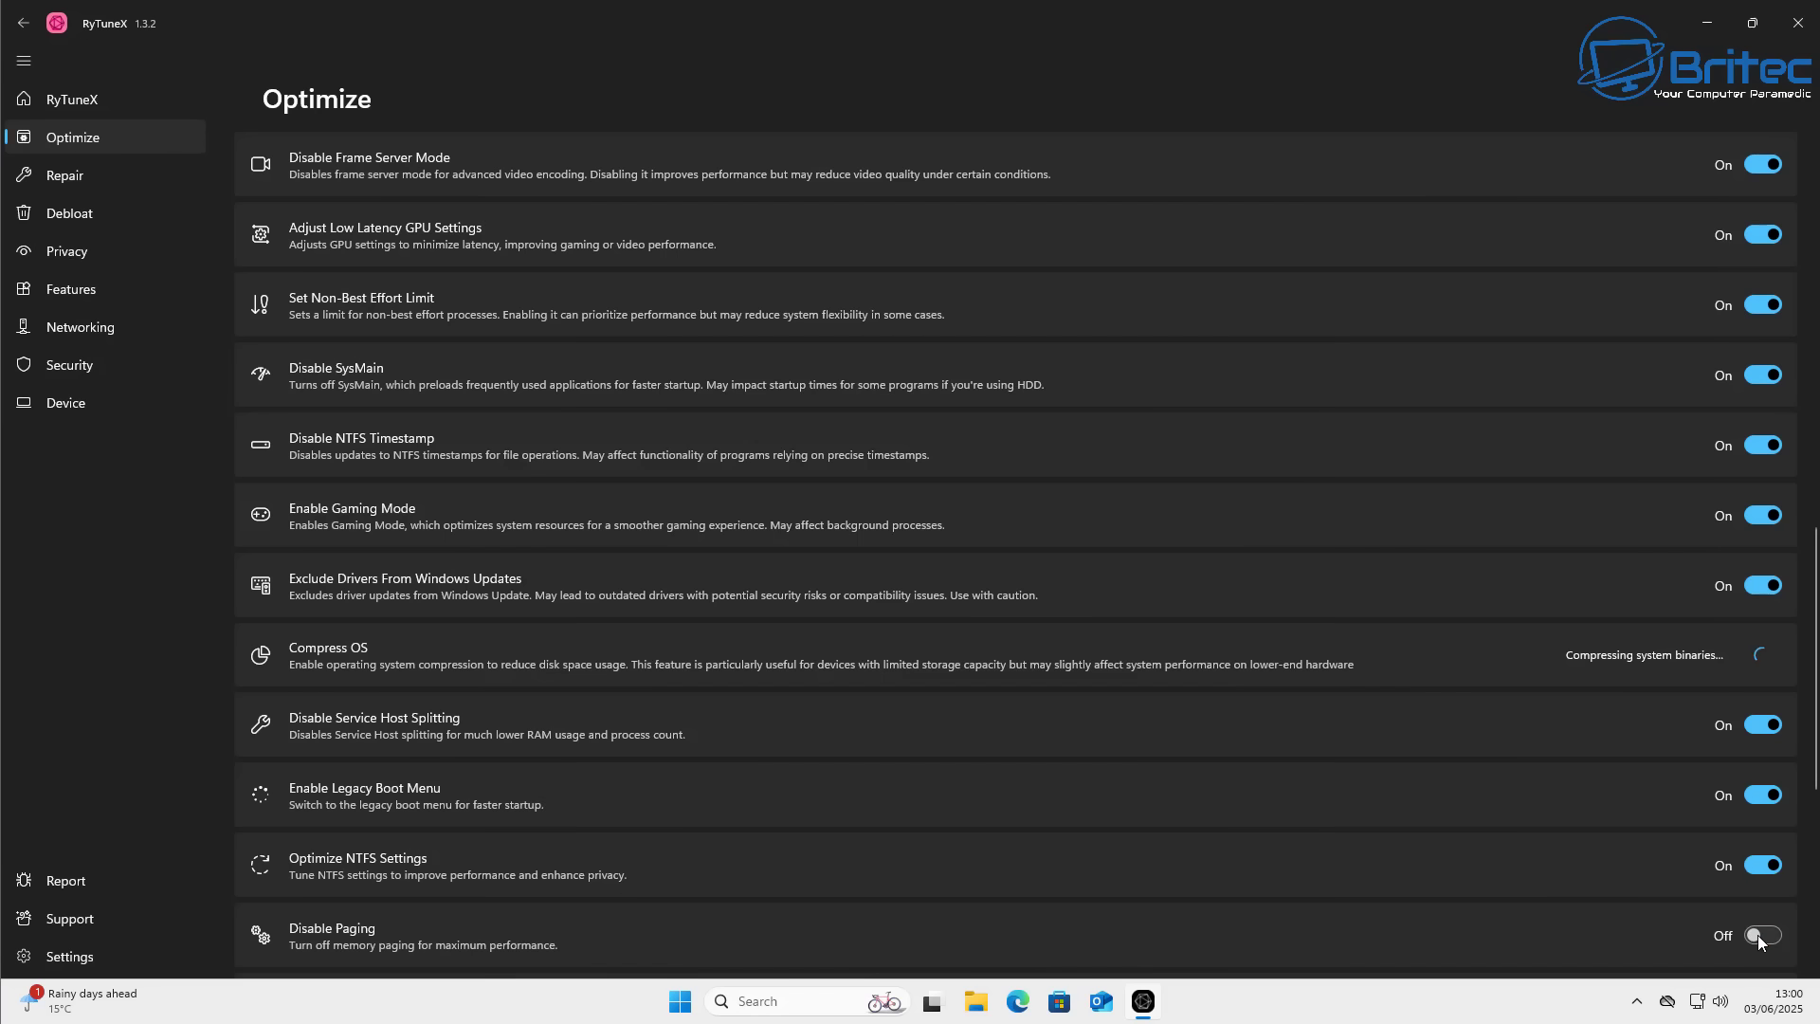
pyautogui.click(1757, 935)
pyautogui.scroll(-4, 1287, 827)
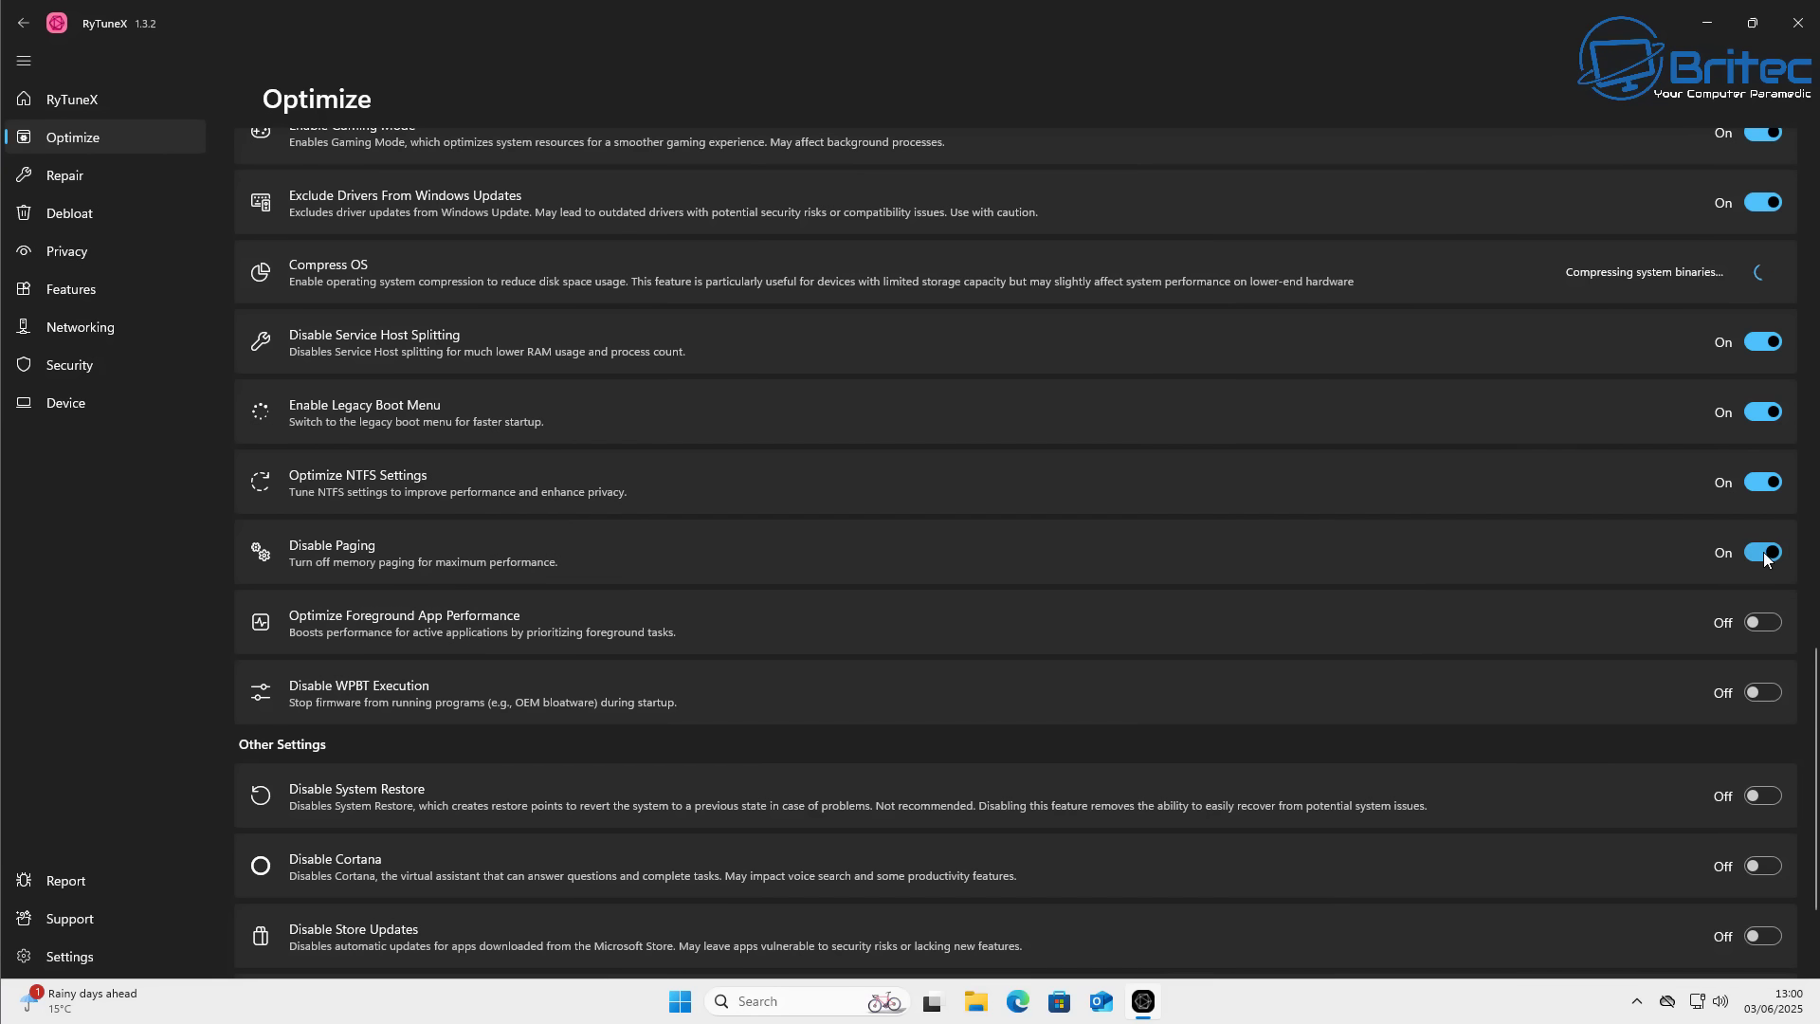
pyautogui.click(1777, 626)
pyautogui.click(1761, 695)
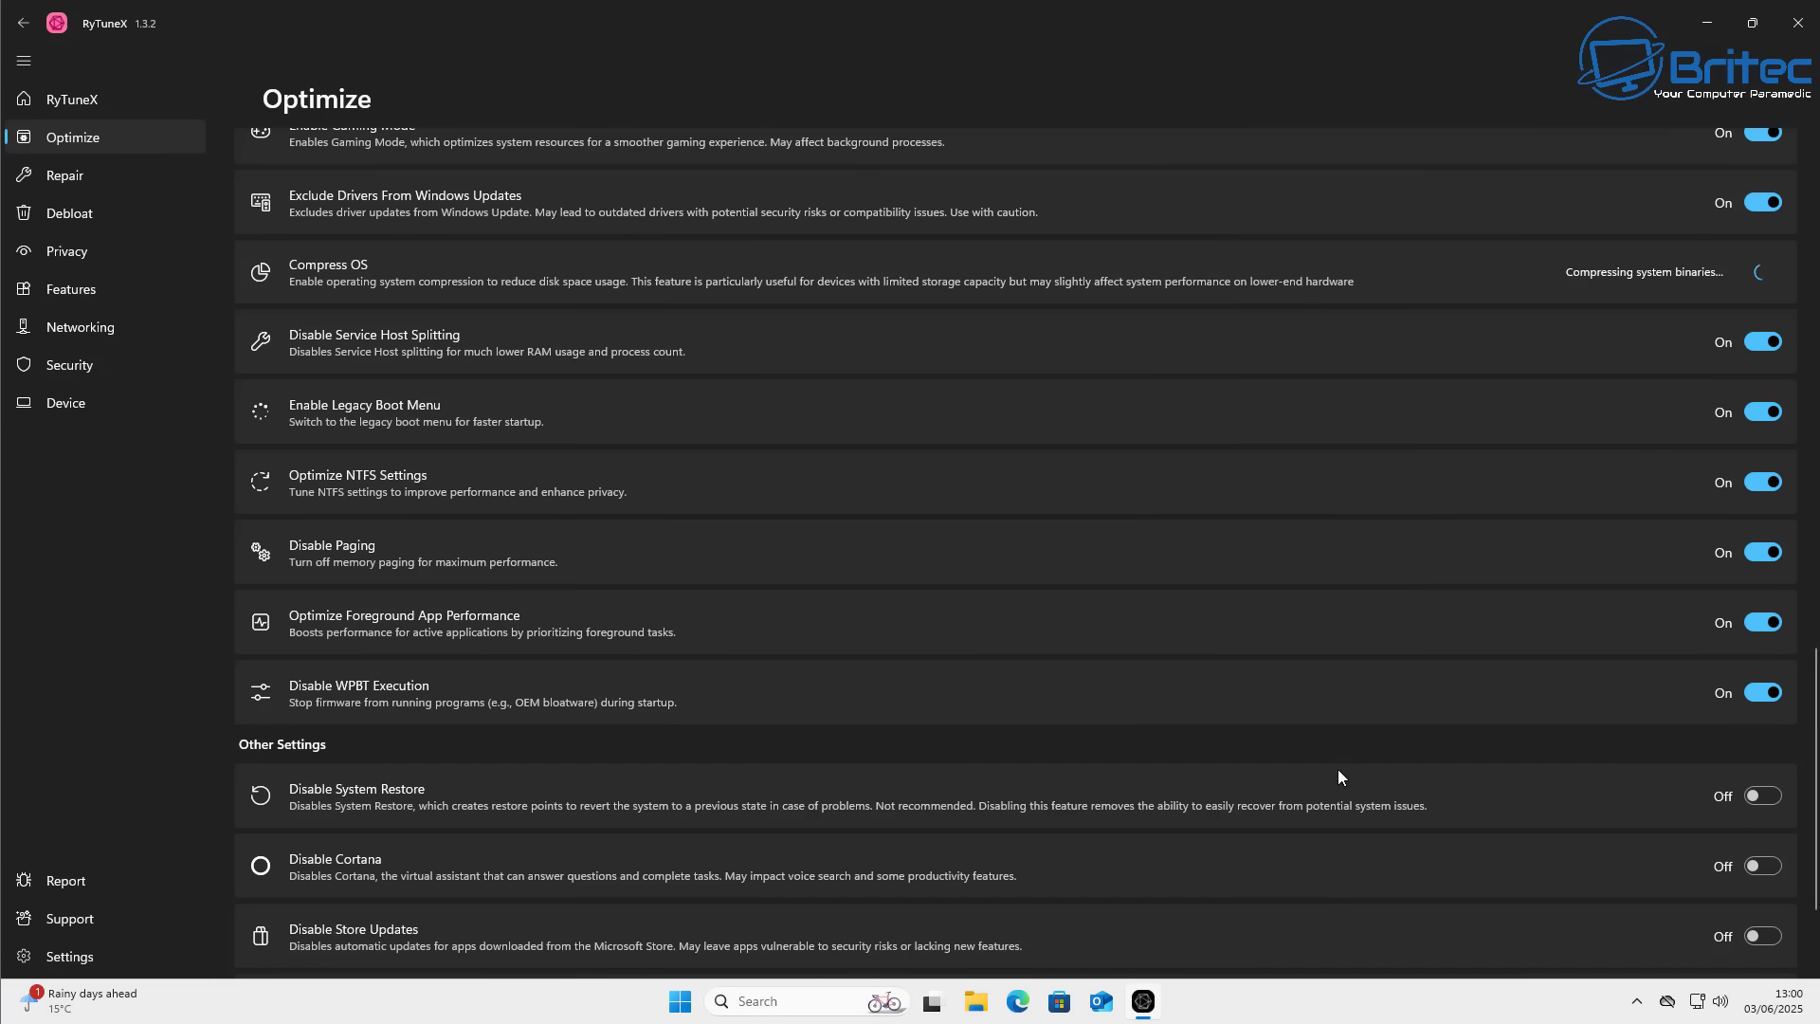
pyautogui.scroll(-3, 1338, 778)
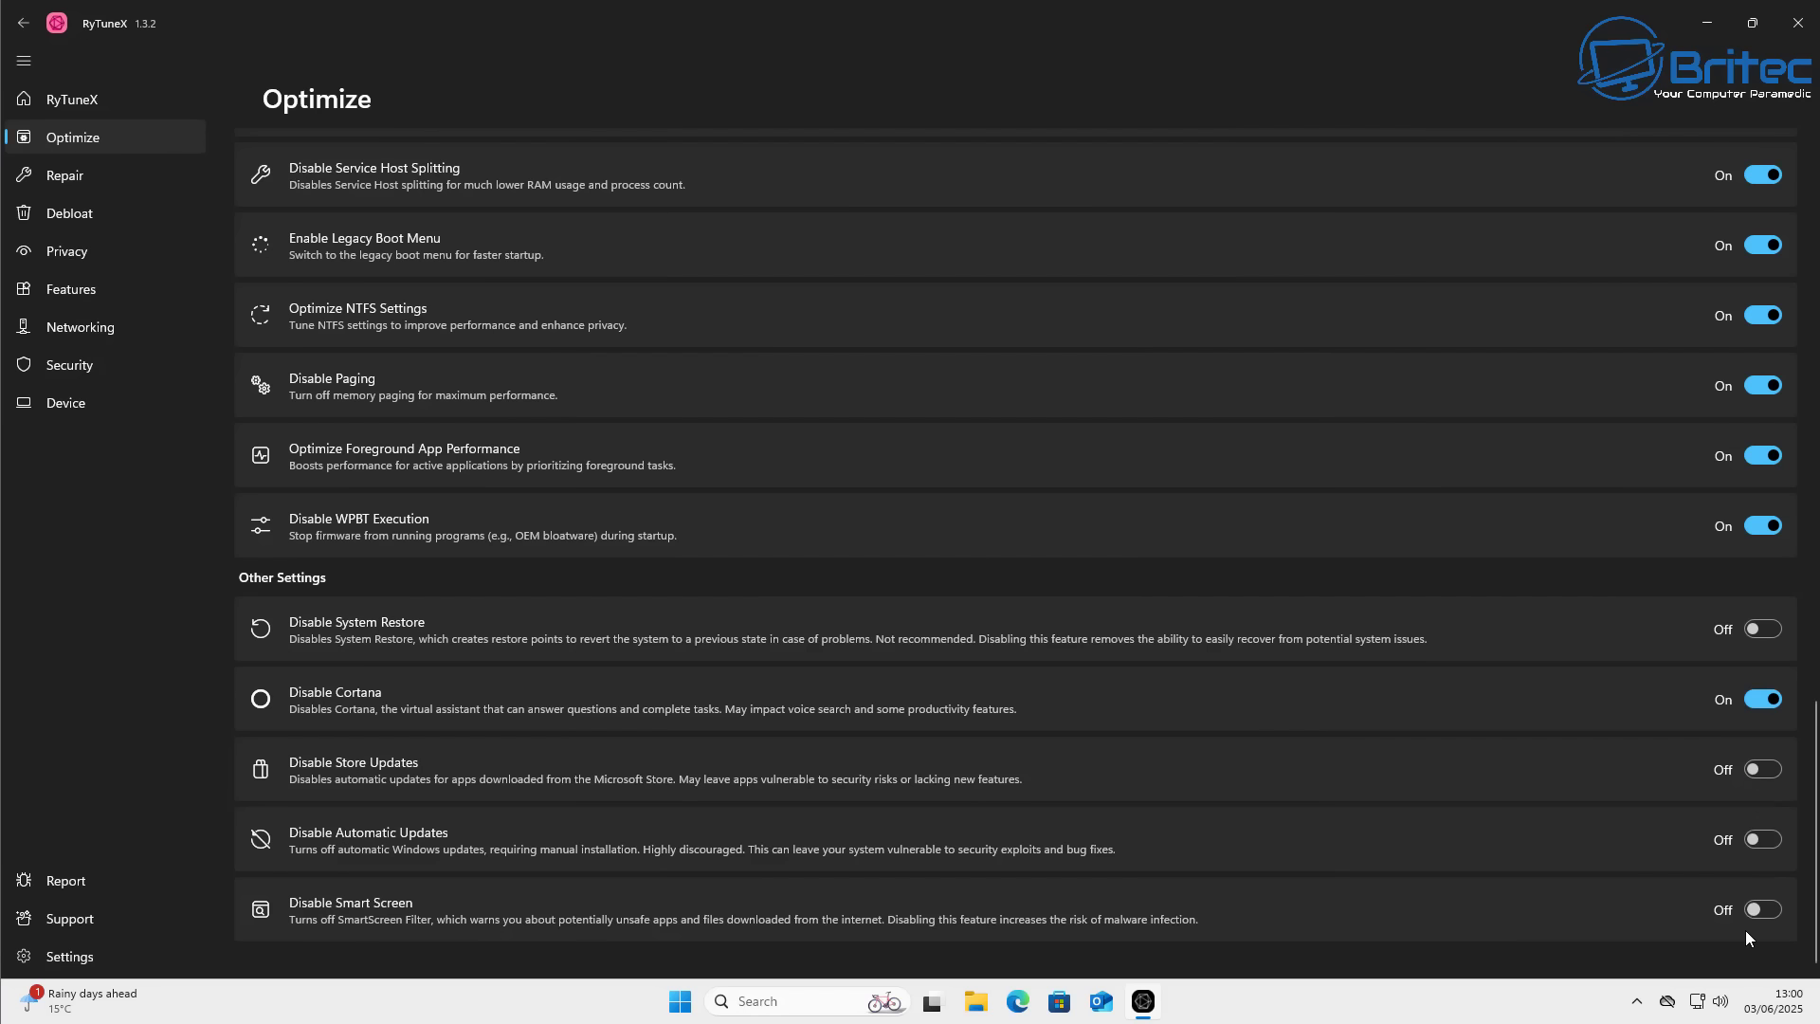
# Select the unwanted apps for debloating, from Clipchamp through MSTeams, leaving out Google Chrome, Microsoft.WindowsTerminal and Microsoft.Winget.Source
pyautogui.click(47, 174)
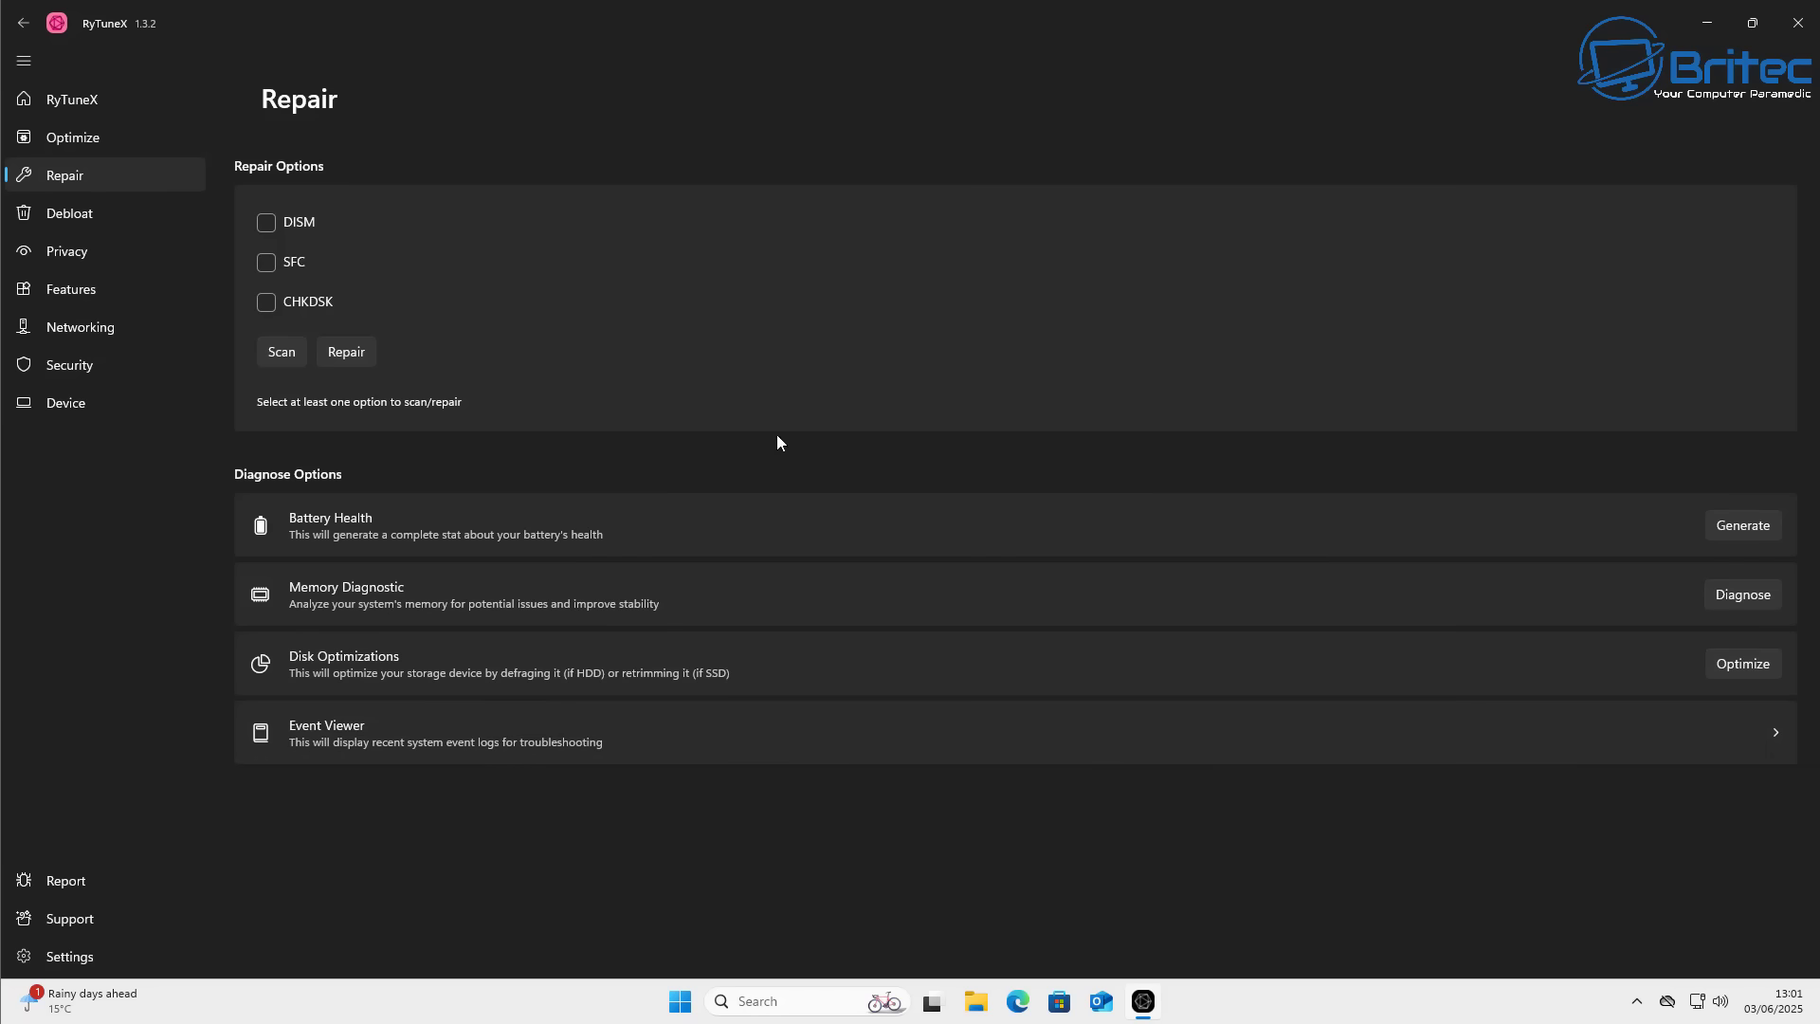
pyautogui.click(90, 227)
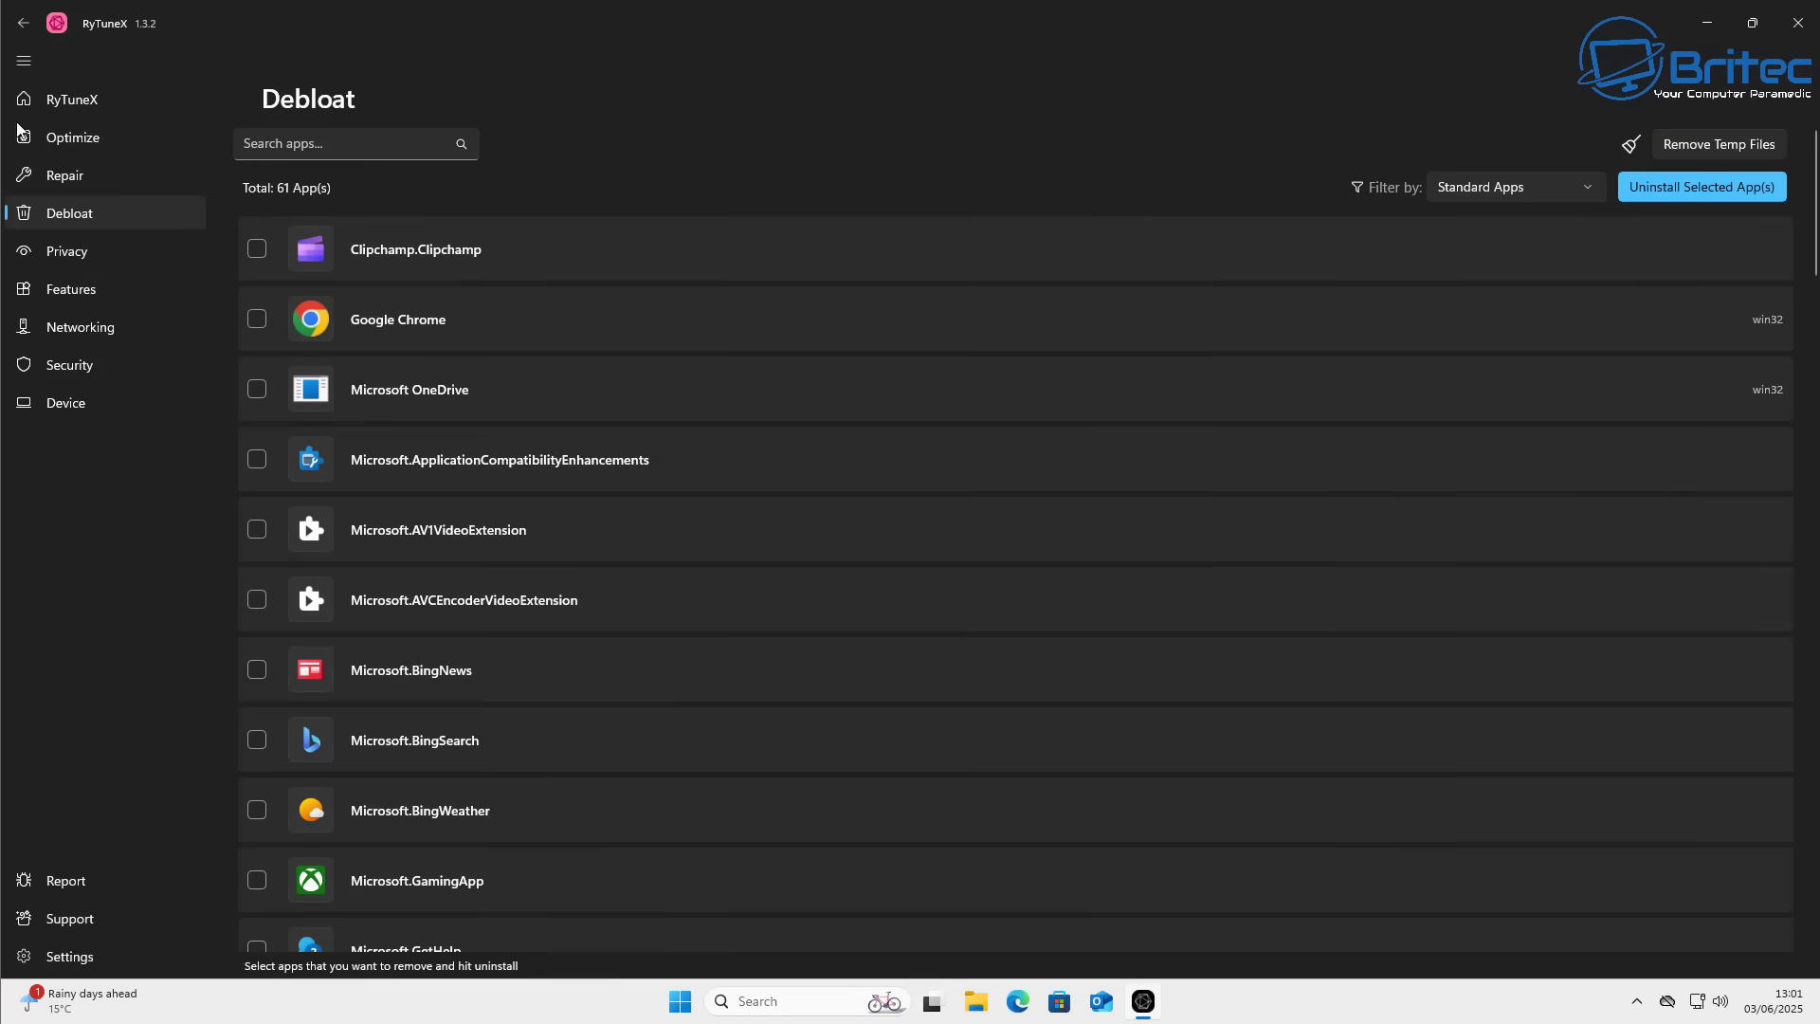
pyautogui.click(258, 251)
pyautogui.click(254, 389)
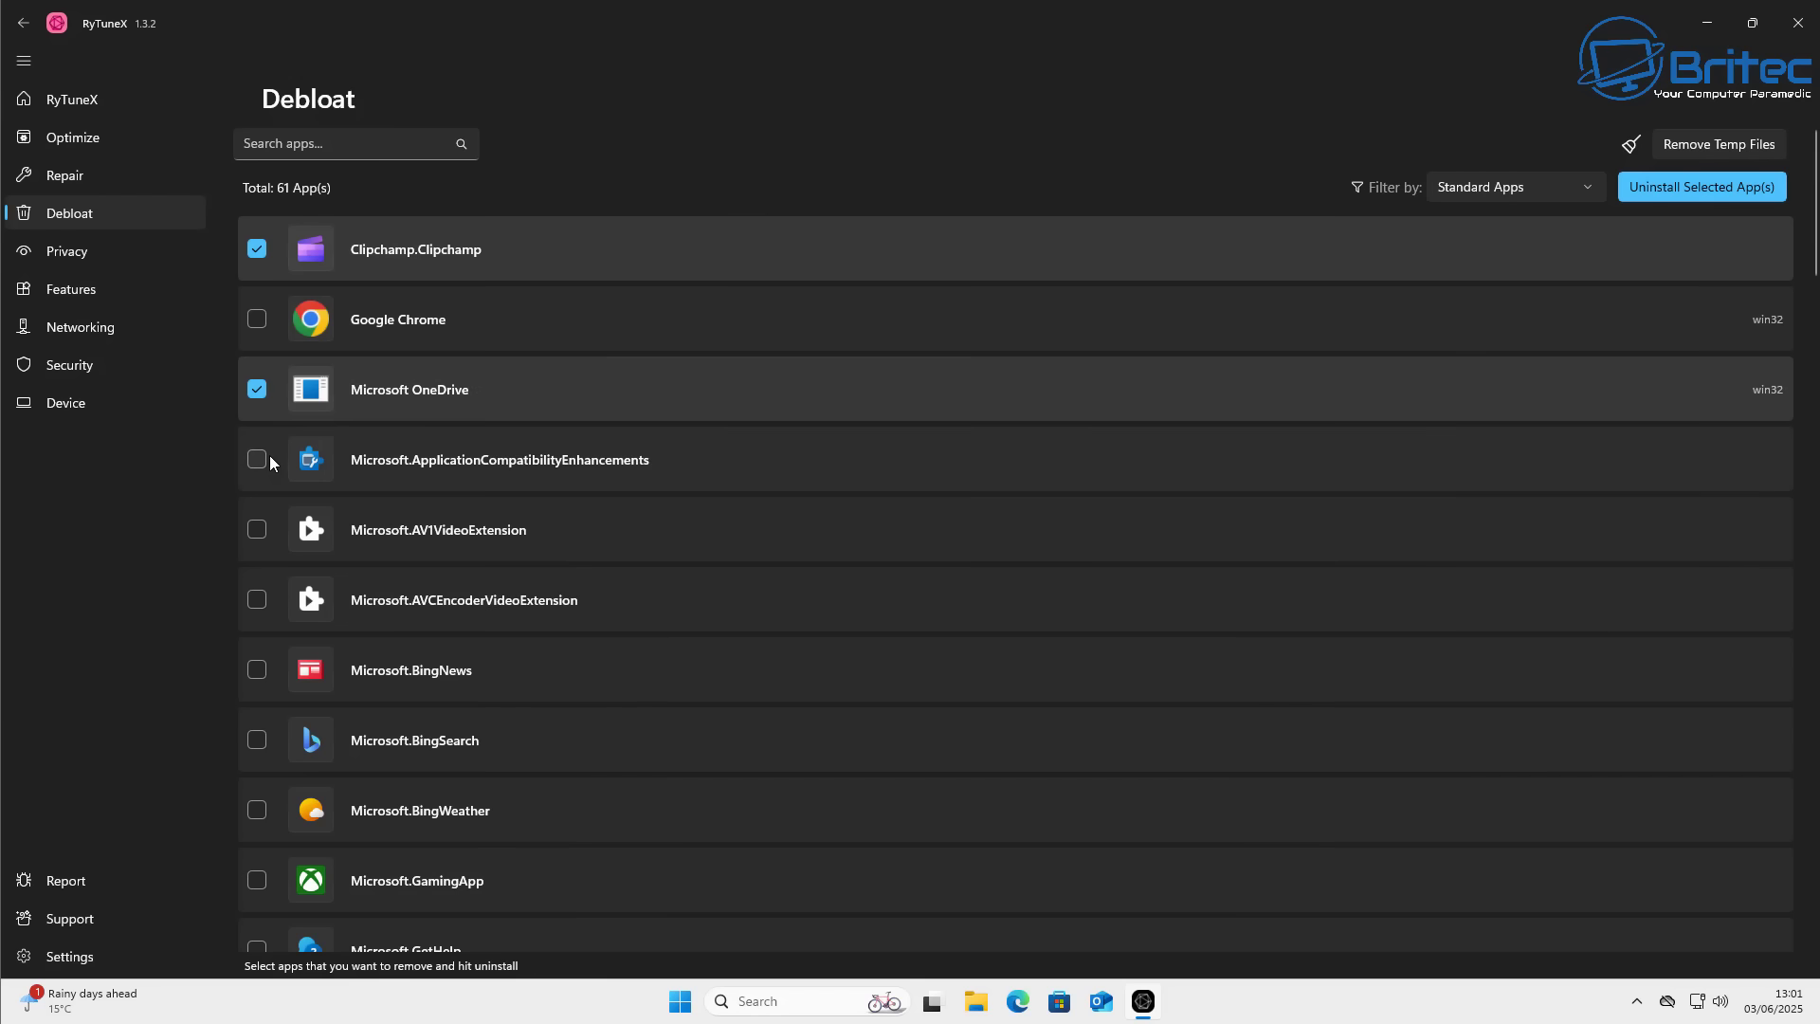
pyautogui.scroll(-20, 269, 455)
pyautogui.click(256, 812)
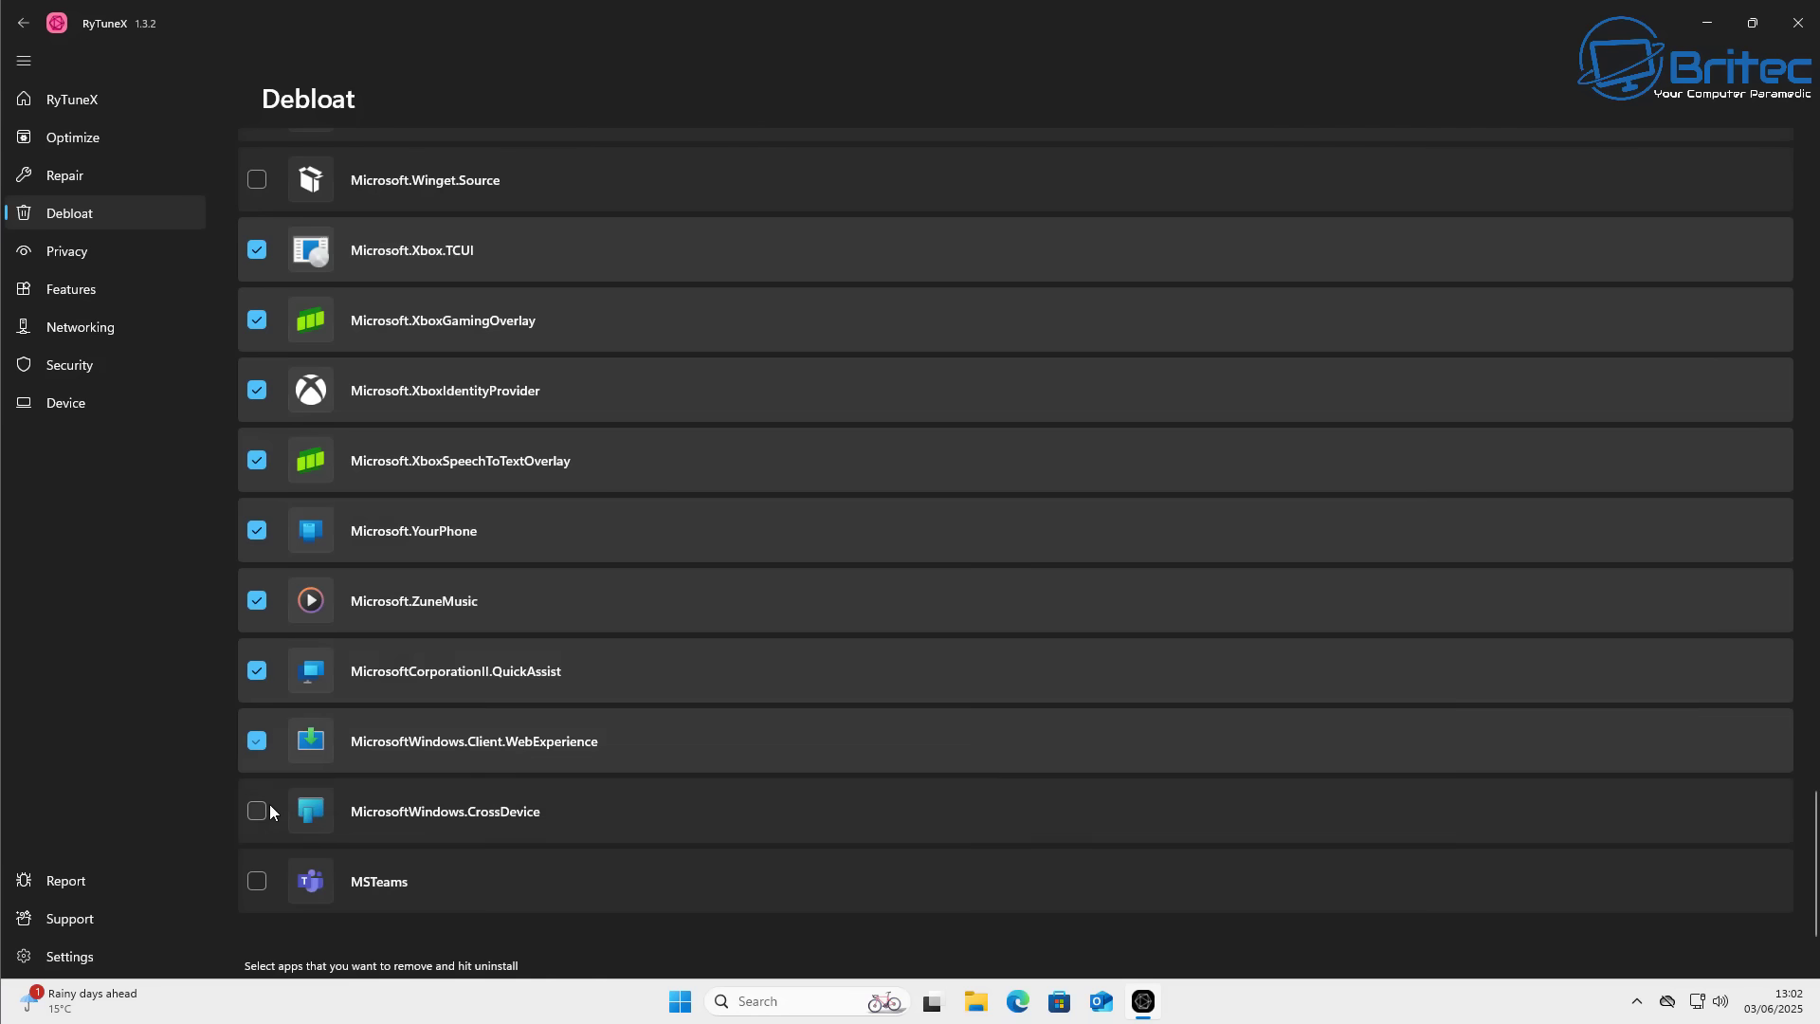
pyautogui.click(260, 889)
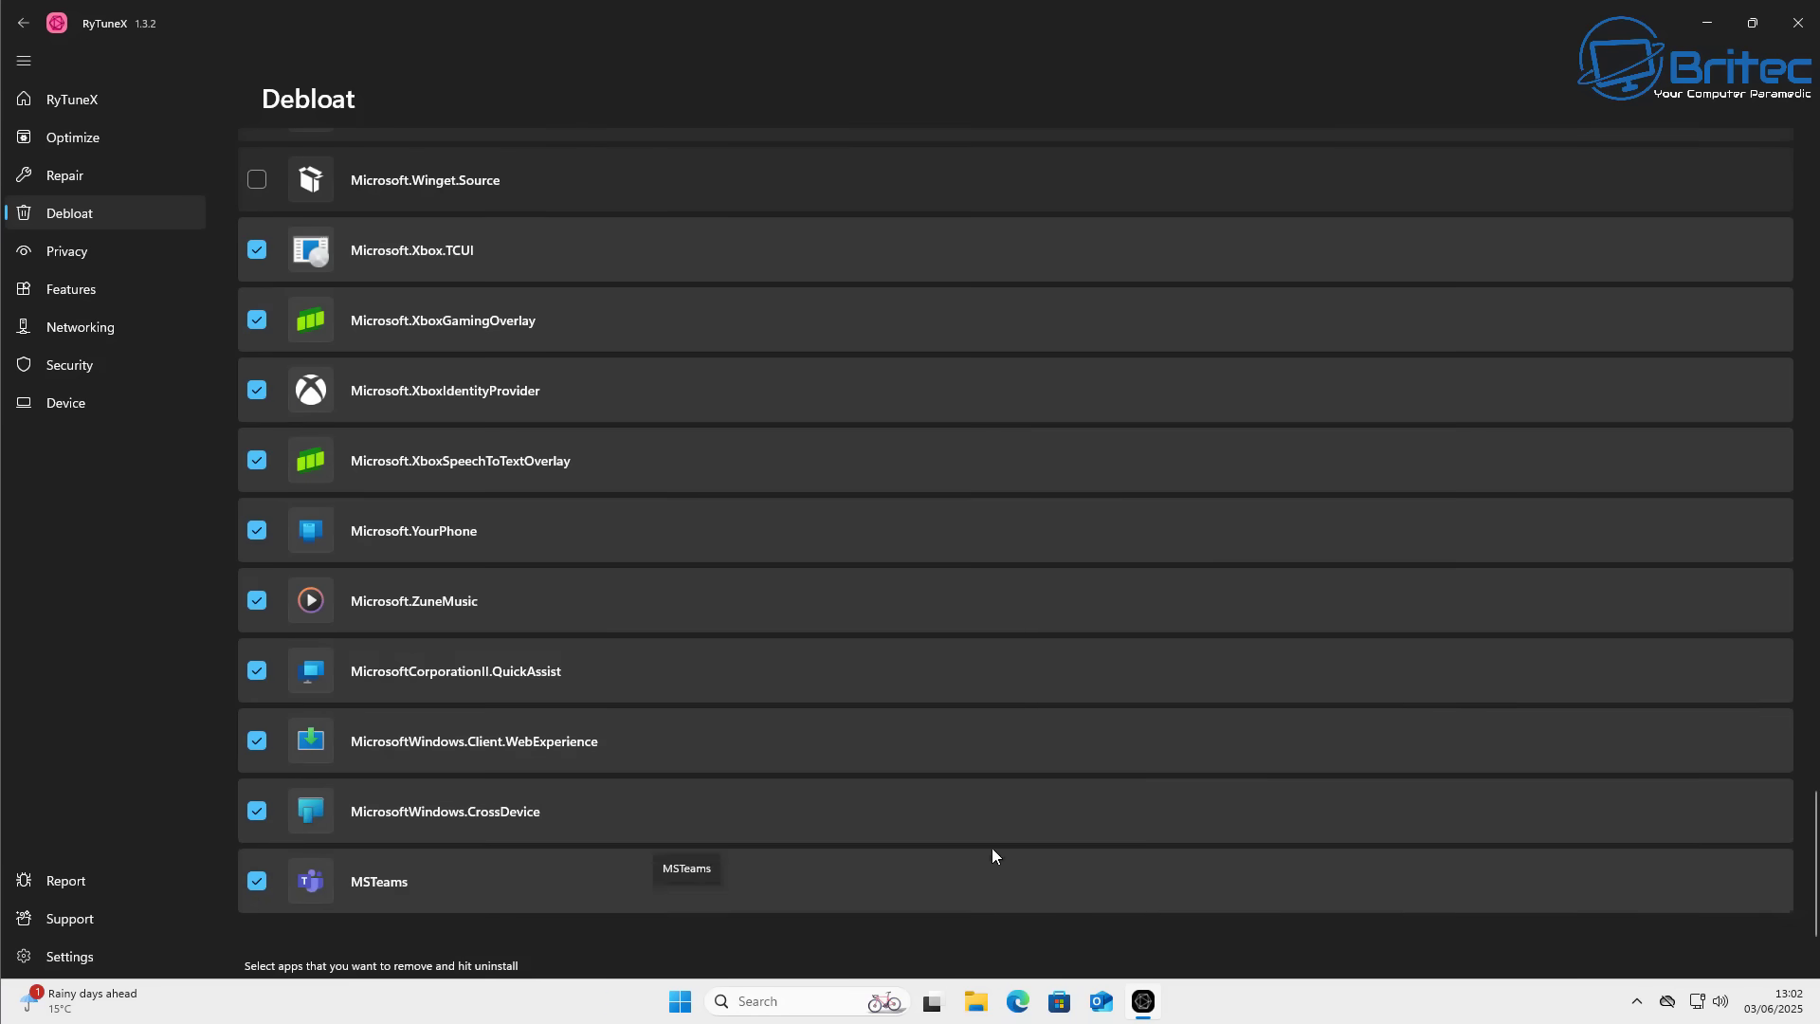
# Uninstall all the selected apps and dismiss the removal report
pyautogui.scroll(7, 1042, 825)
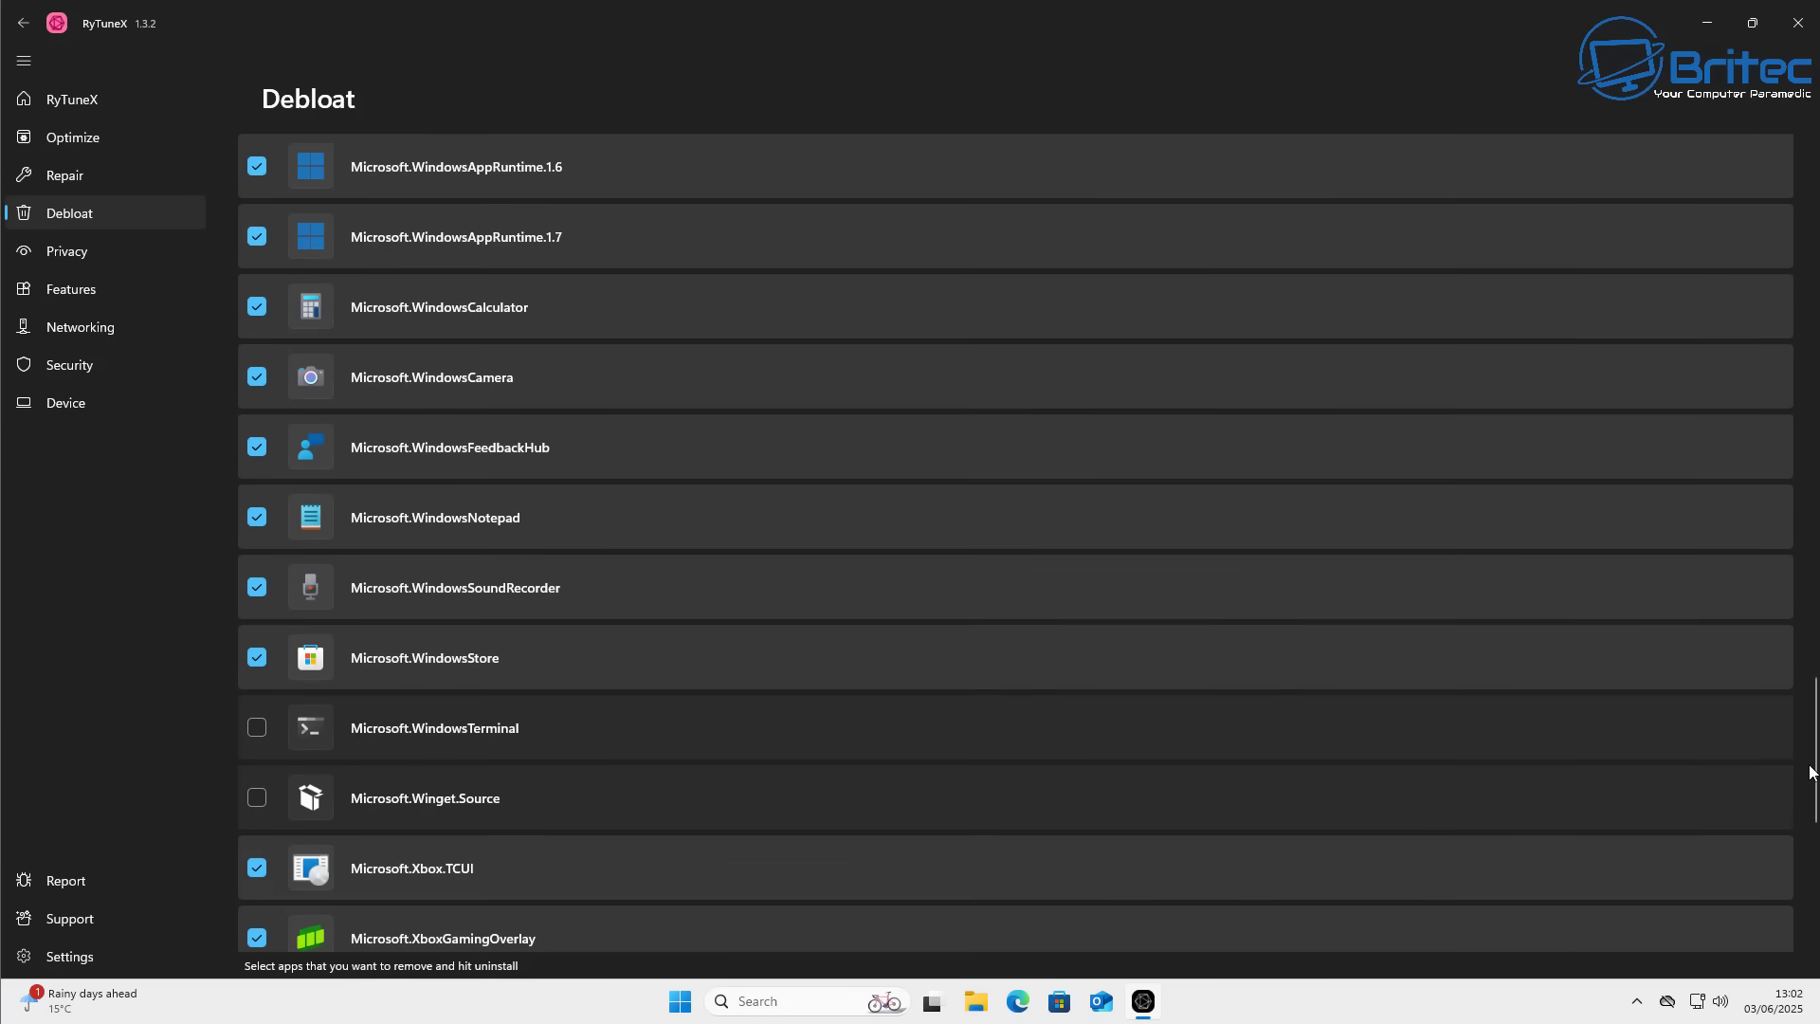
pyautogui.moveTo(1815, 749); pyautogui.dragTo(1814, 204)
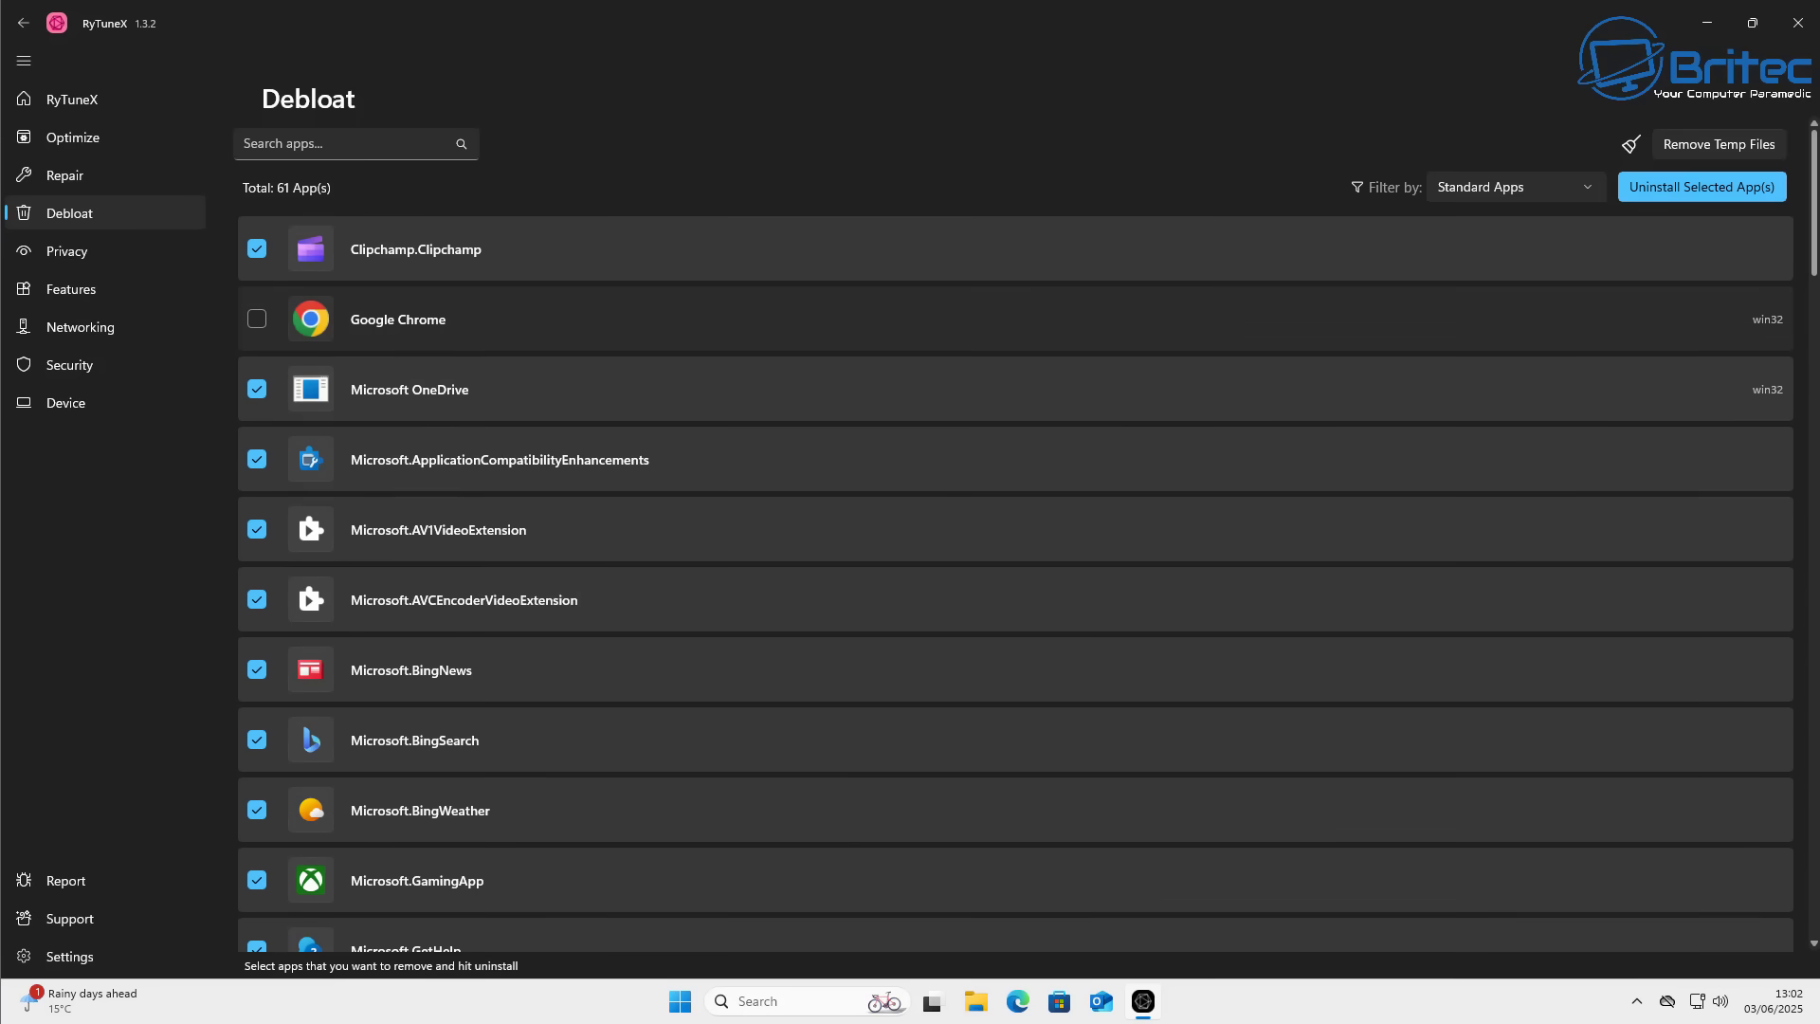
pyautogui.click(1717, 190)
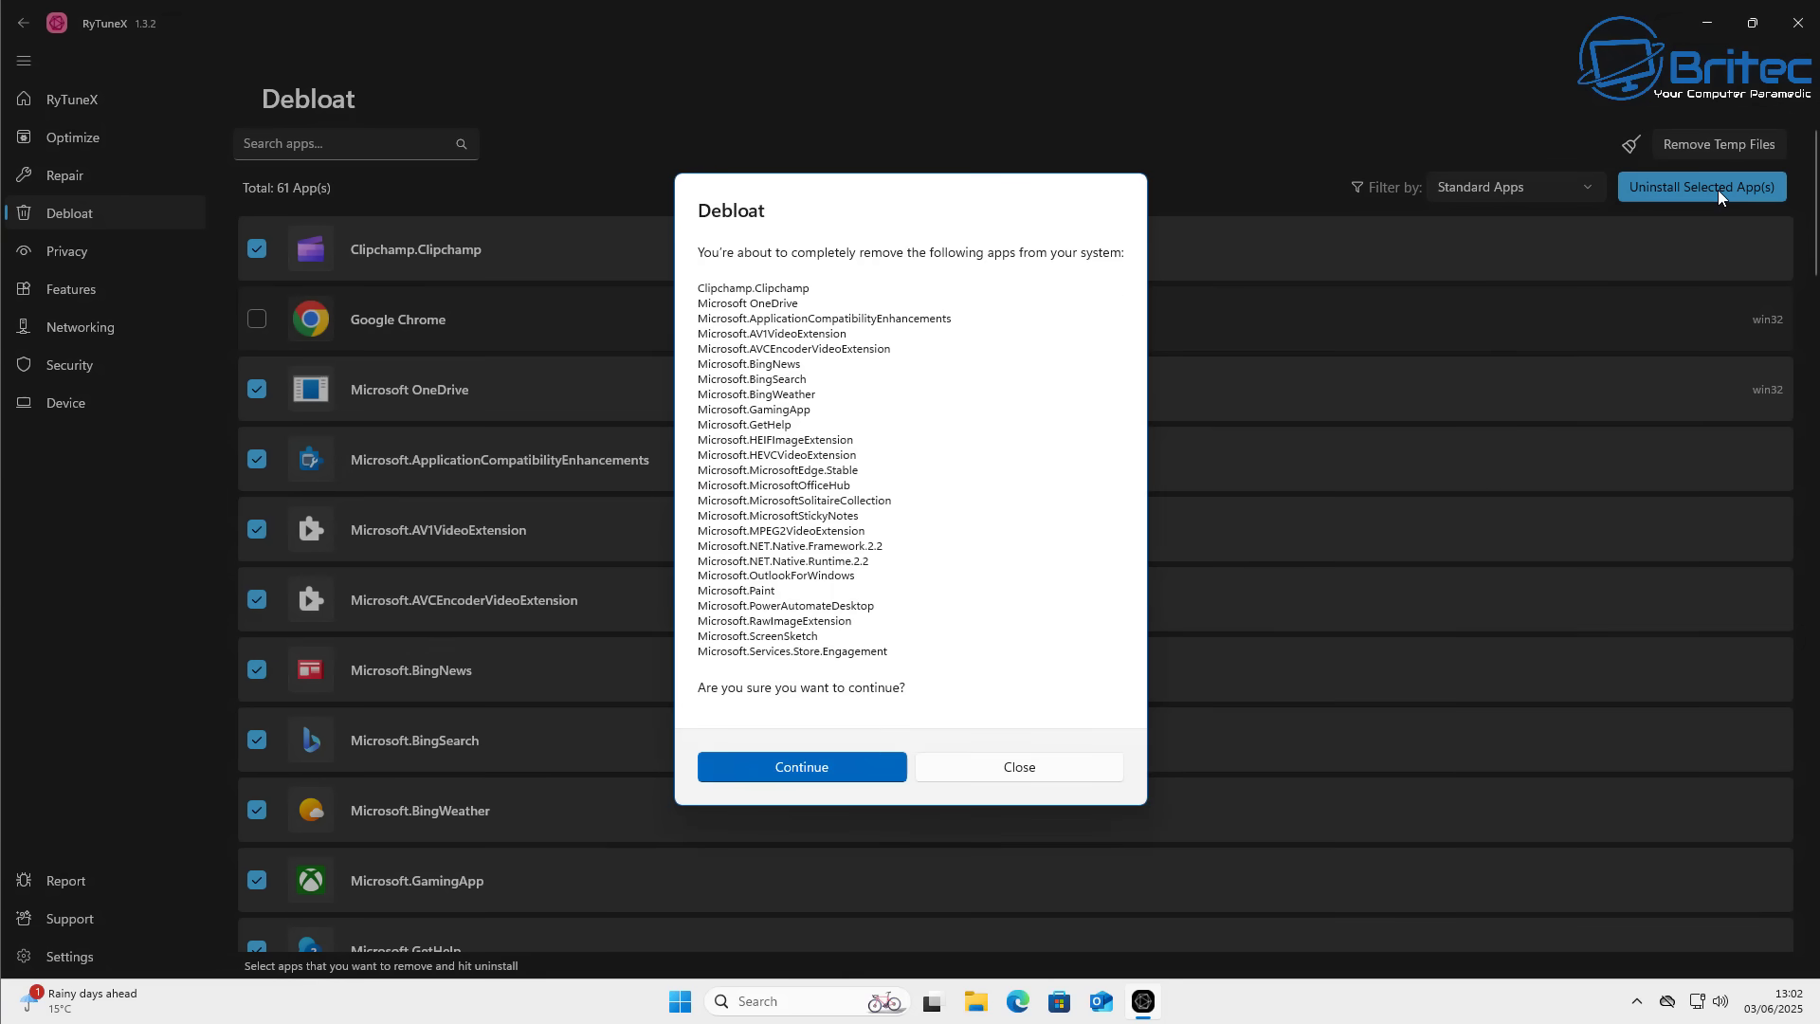
pyautogui.click(793, 770)
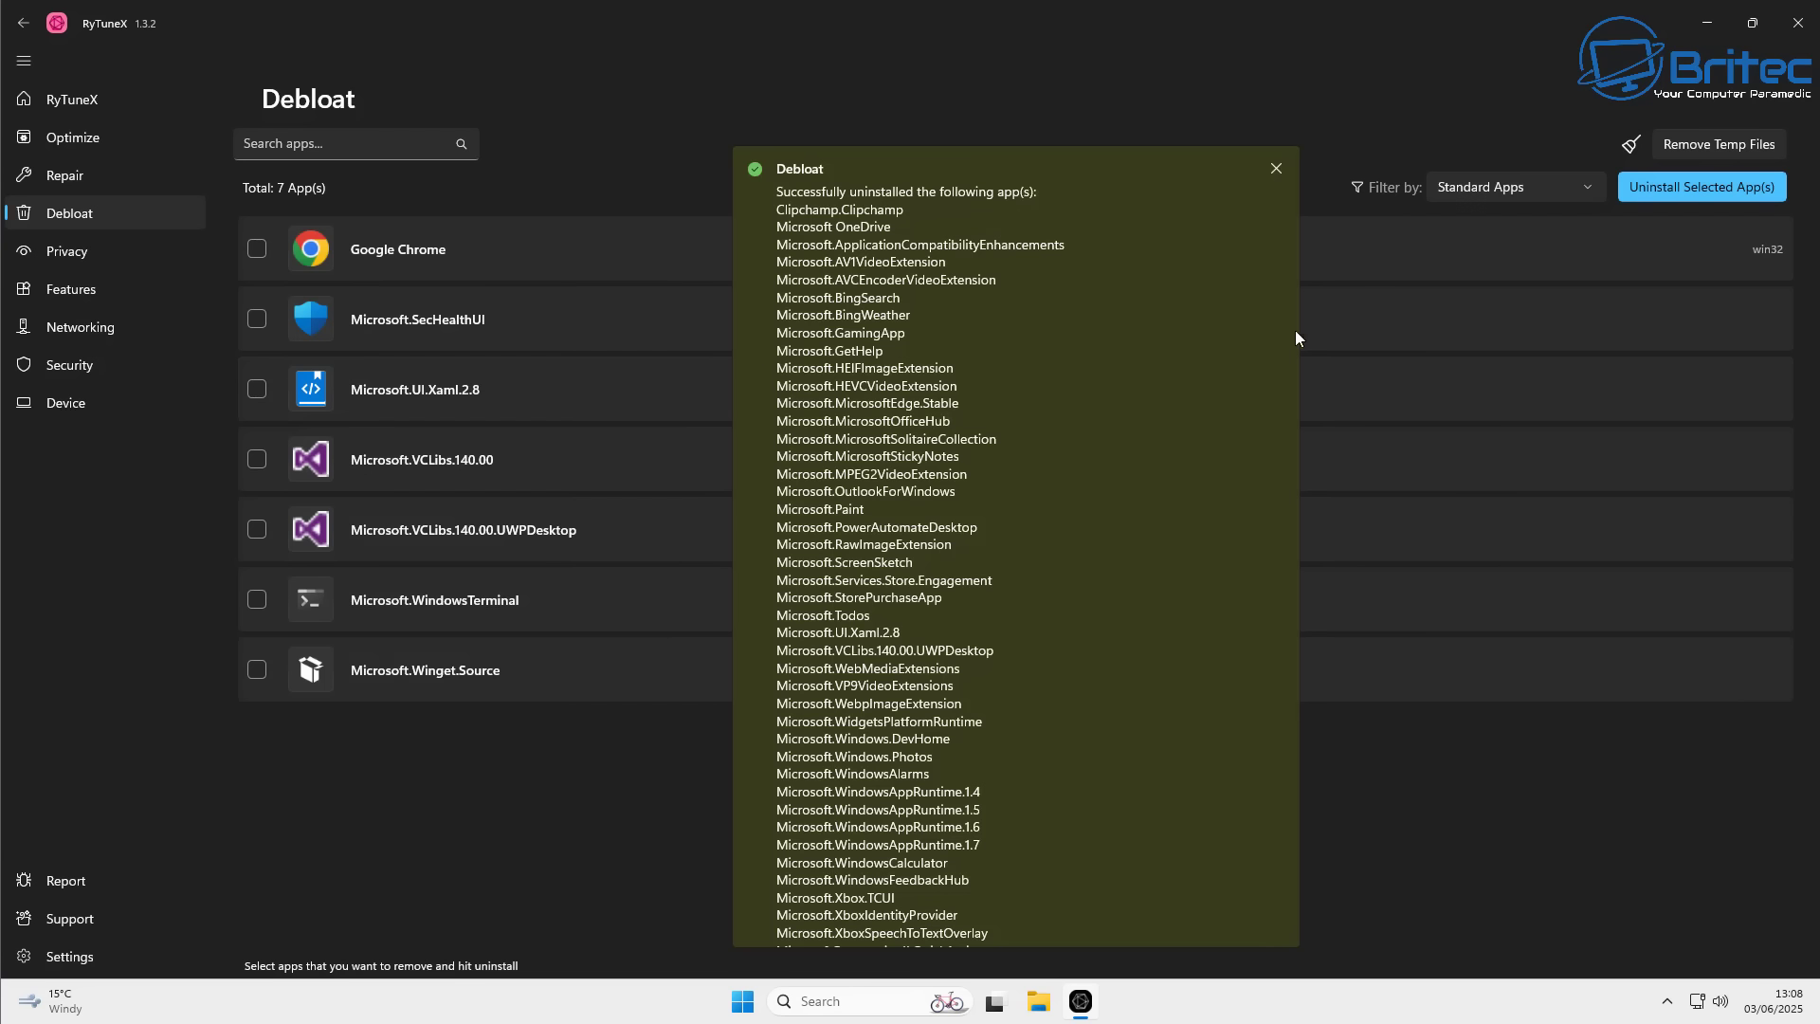
pyautogui.click(1275, 169)
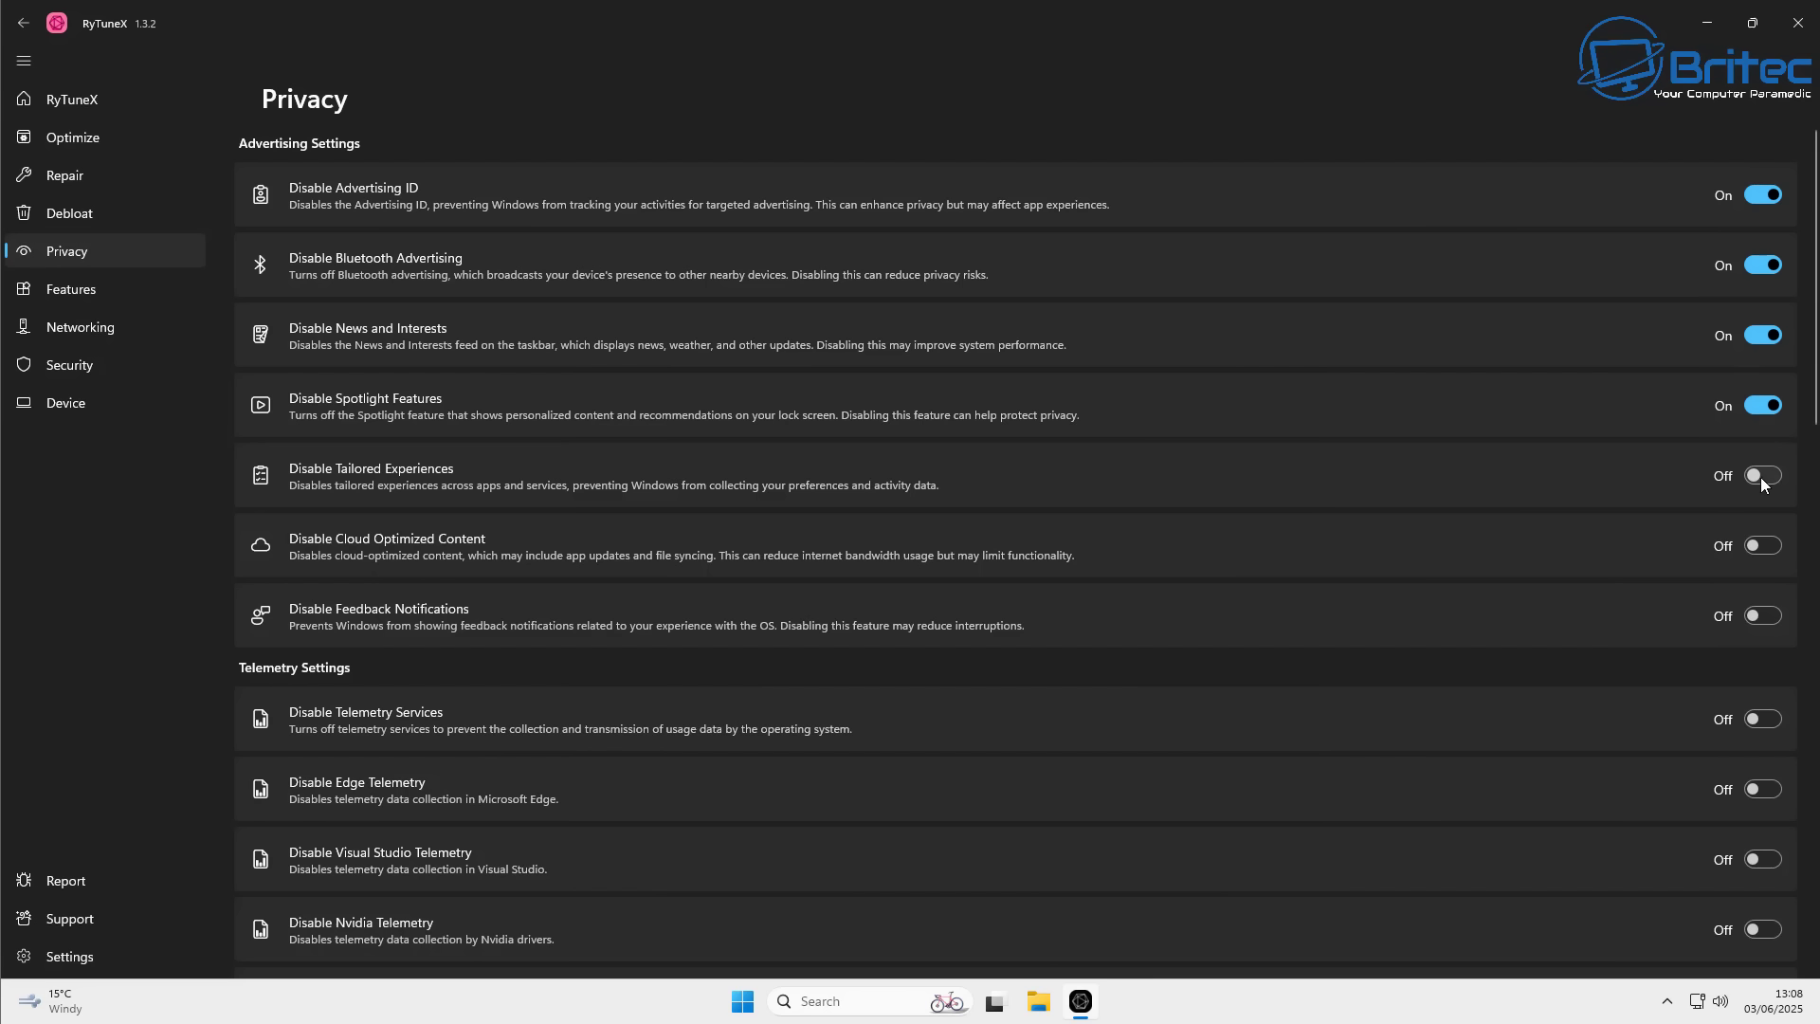
# Turn on the Privacy advertising settings and the telemetry settings from Disable Telemetry Services through Disable Biometrics features
pyautogui.click(1765, 550)
pyautogui.scroll(-5, 1742, 753)
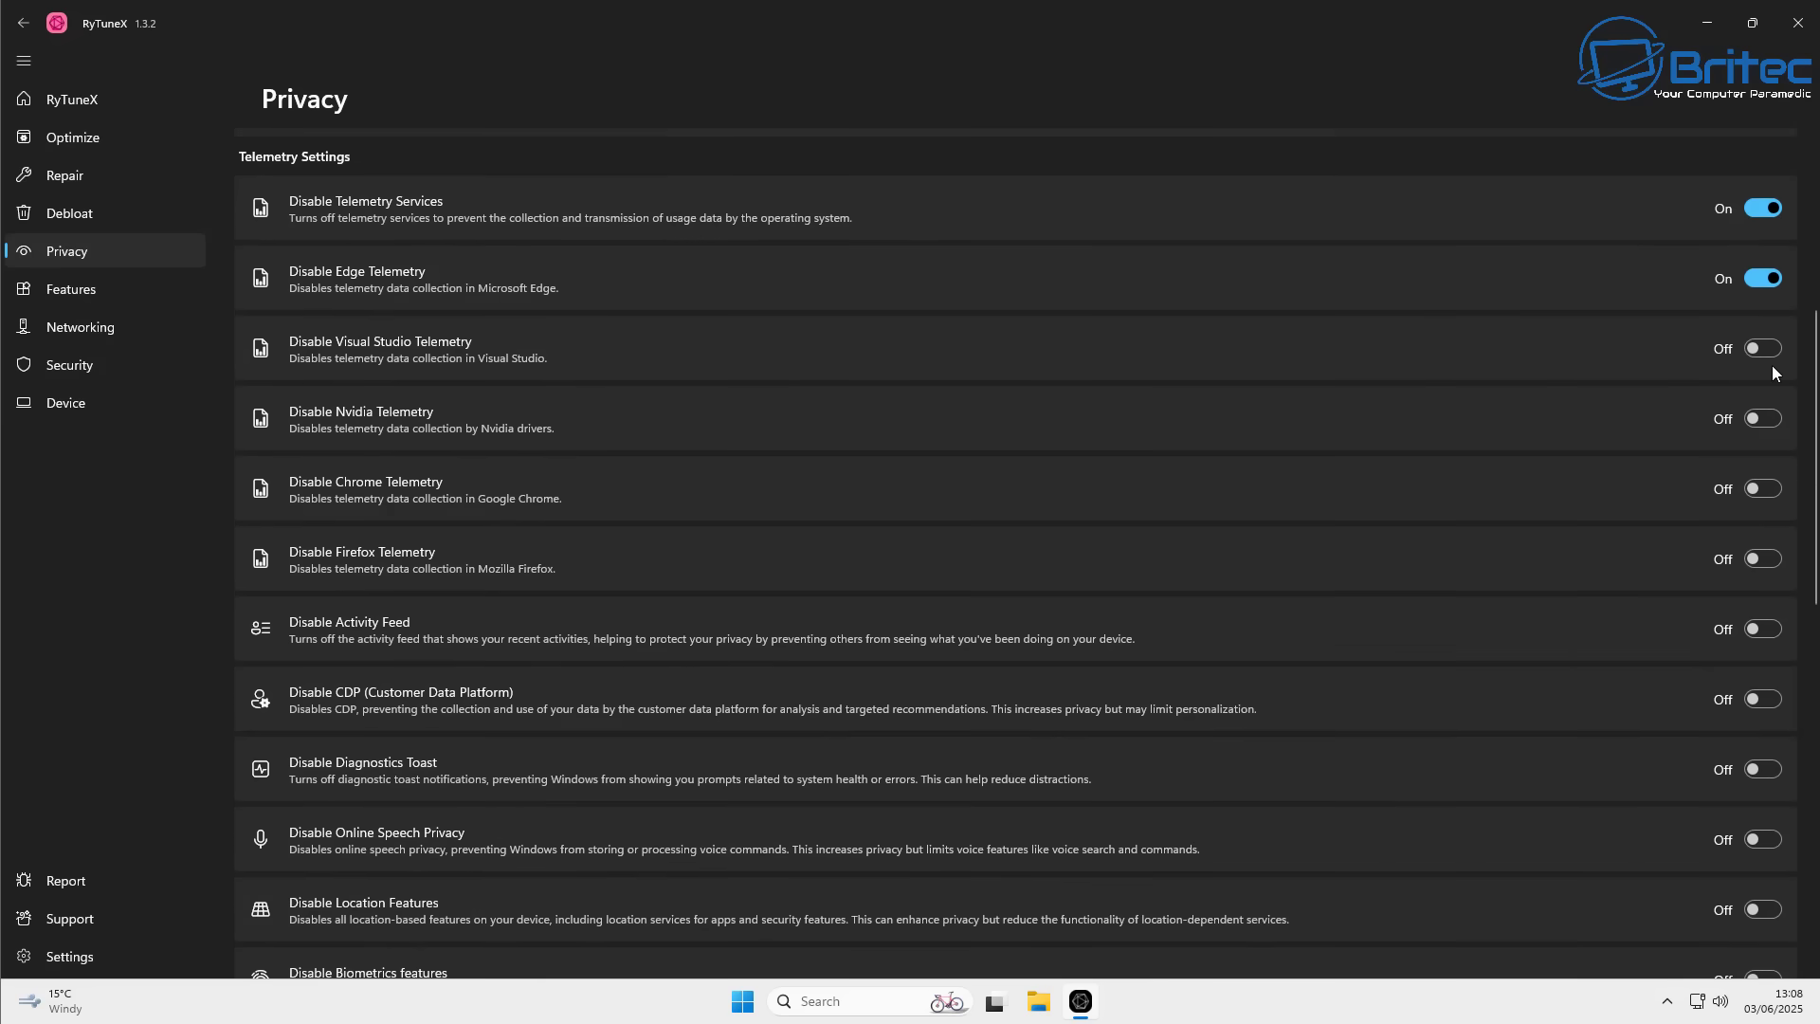
pyautogui.click(1769, 351)
pyautogui.click(1763, 419)
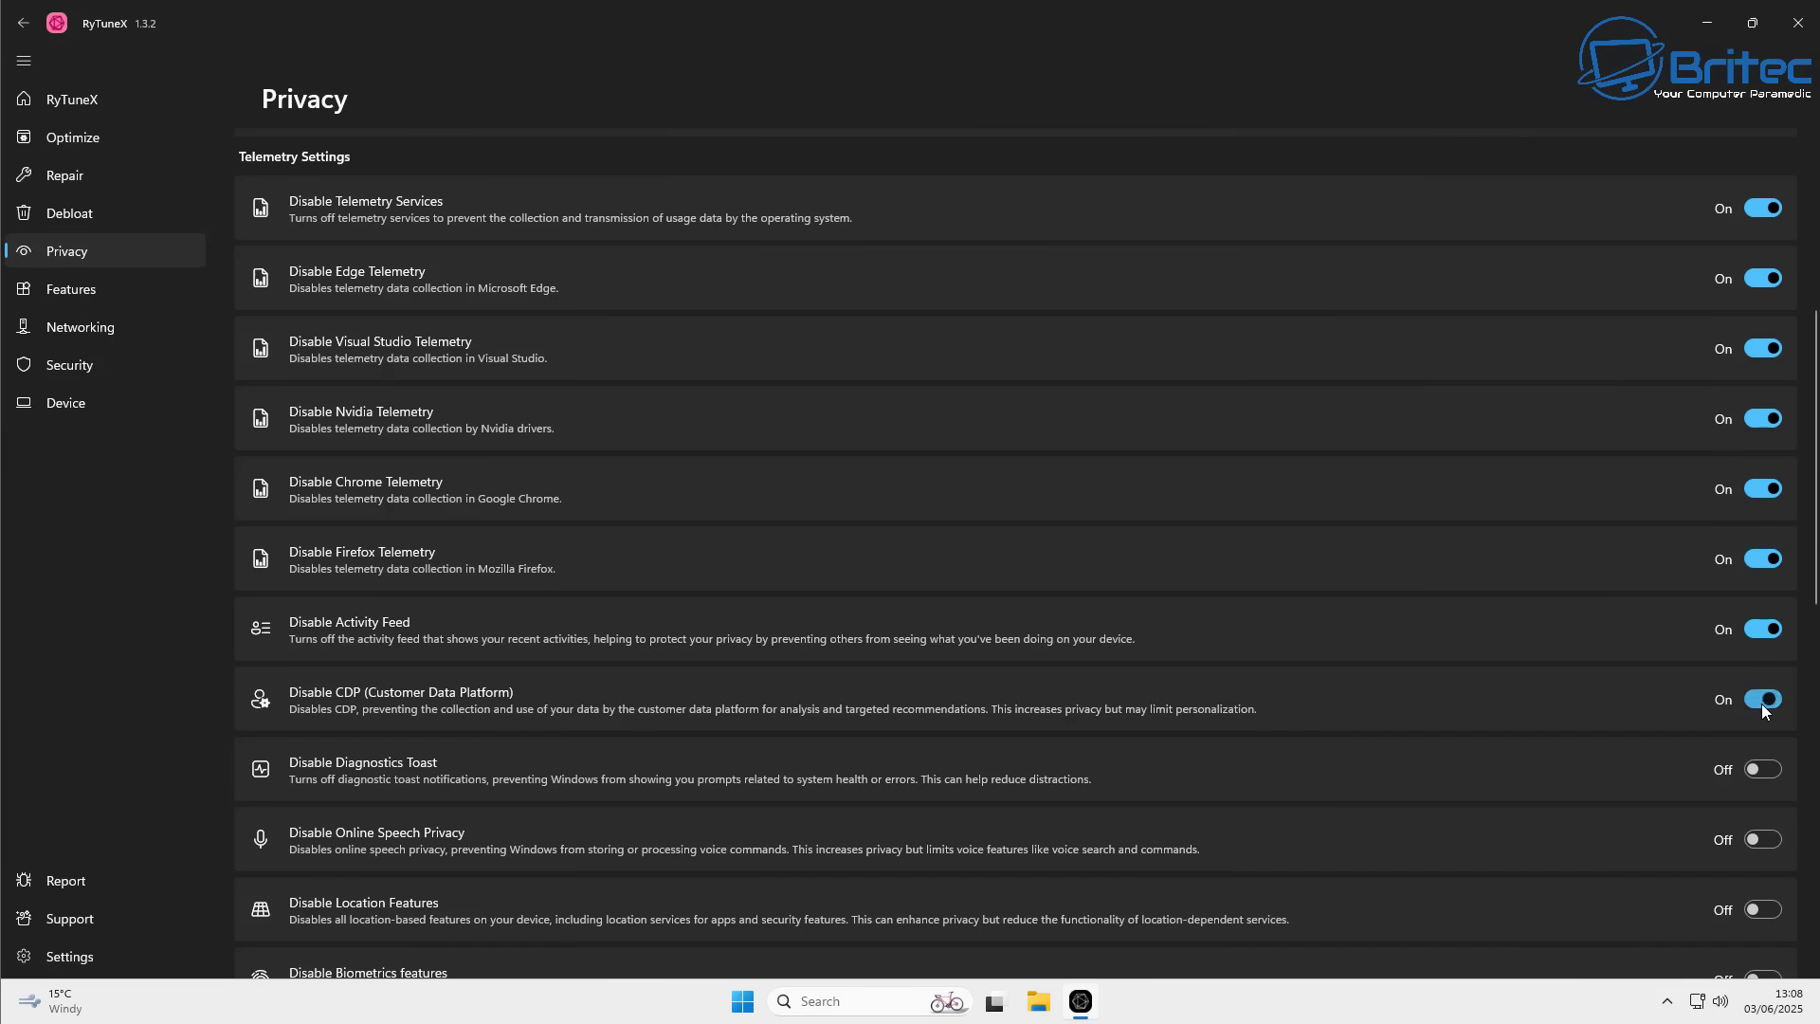
pyautogui.scroll(-1, 1737, 792)
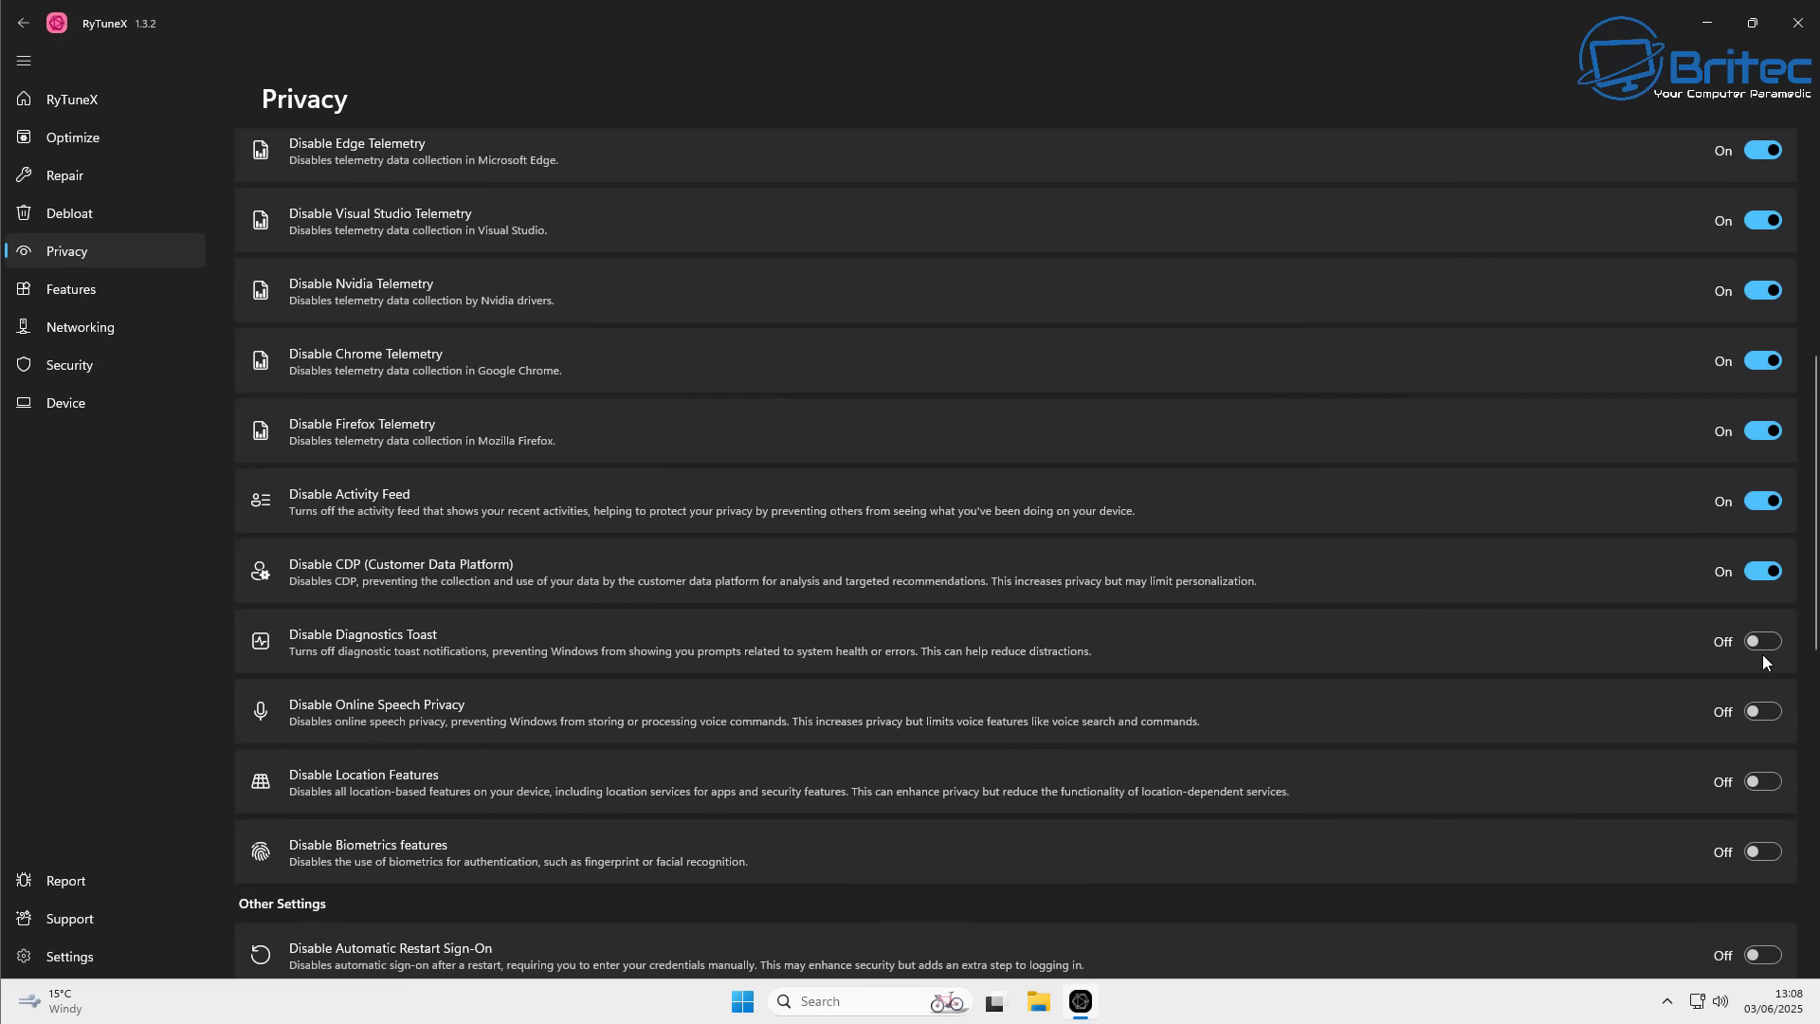
pyautogui.click(1764, 708)
pyautogui.scroll(-4, 1687, 831)
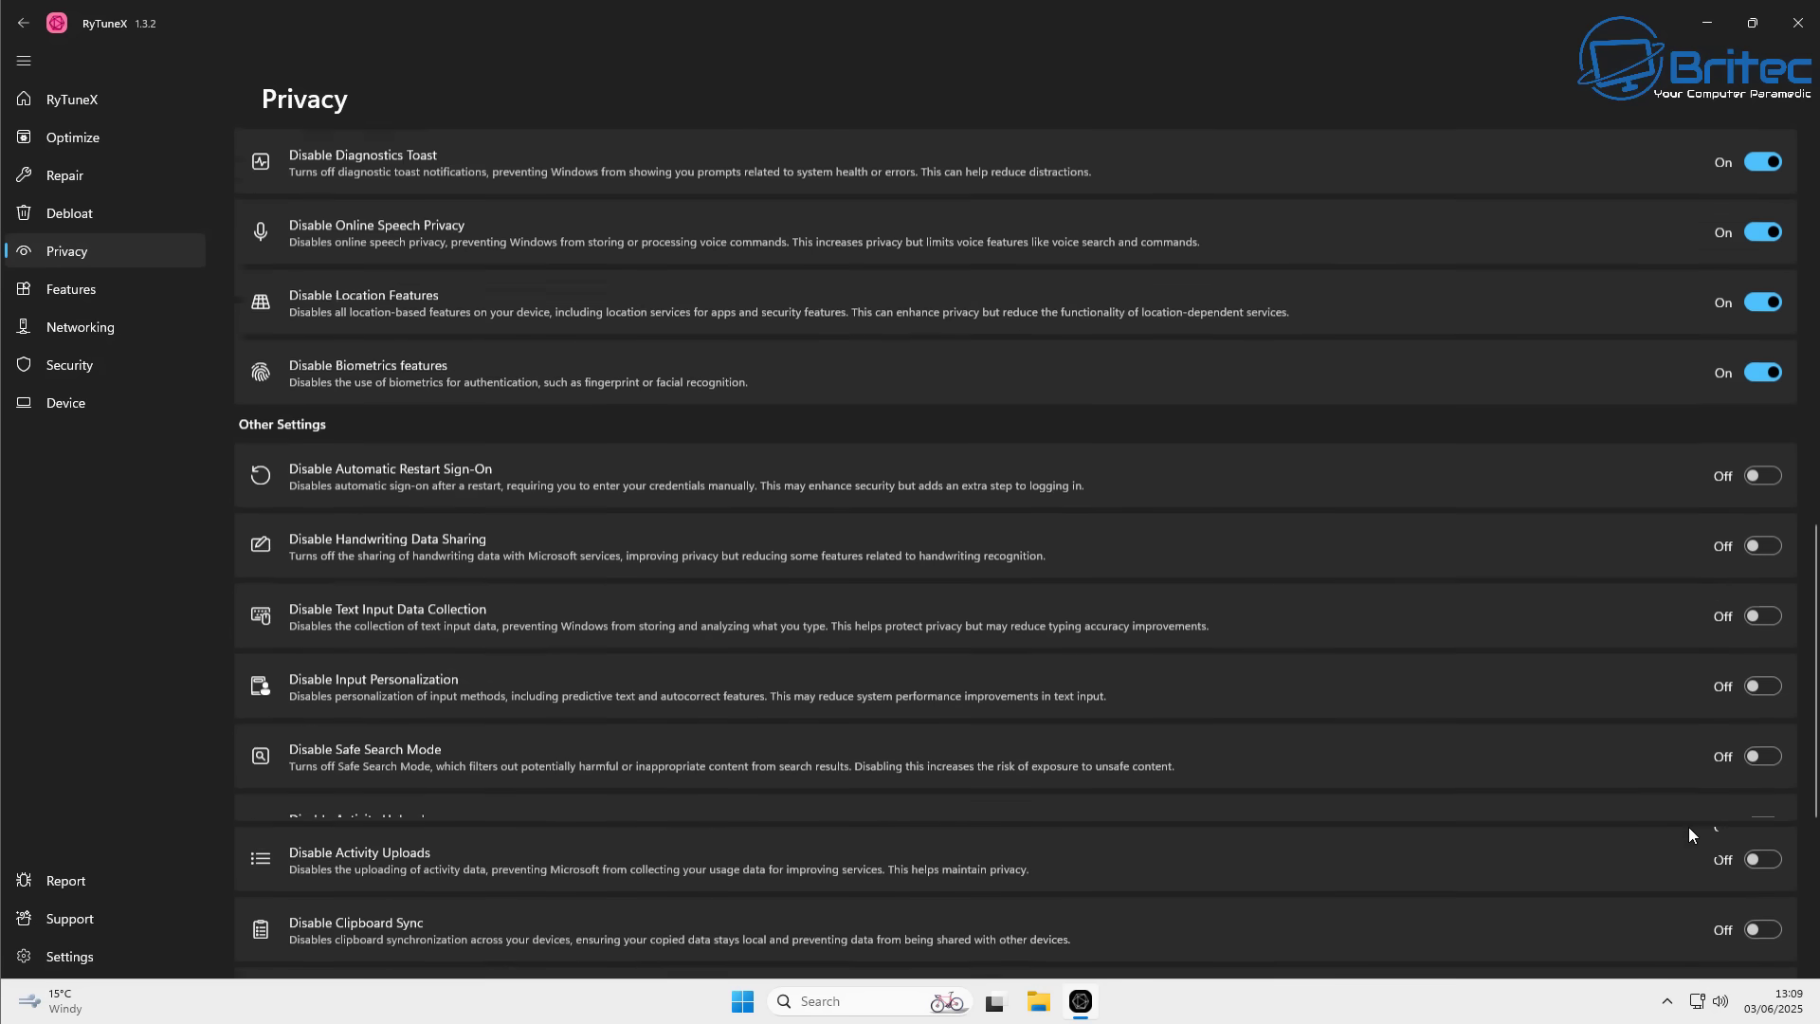
# Turn on the other privacy settings from Disable Automatic Restart Sign-On through Disable SMBv1
pyautogui.scroll(-1, 1689, 823)
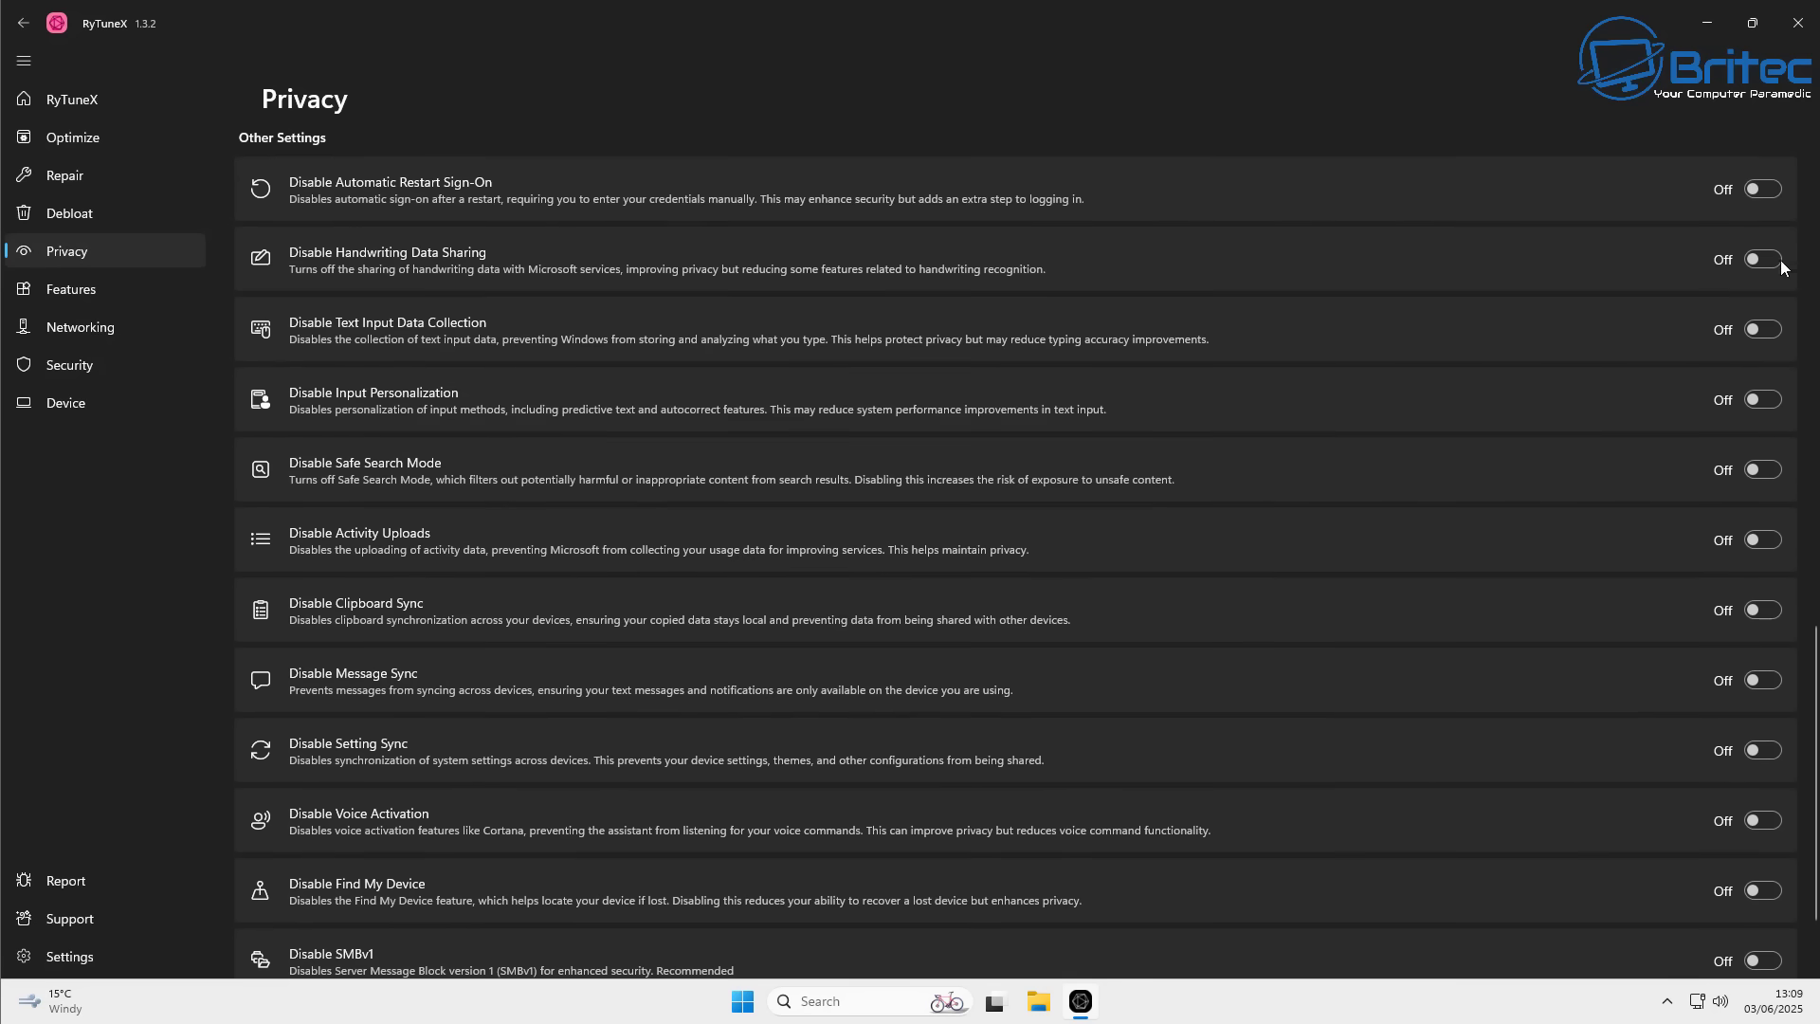
pyautogui.click(1781, 191)
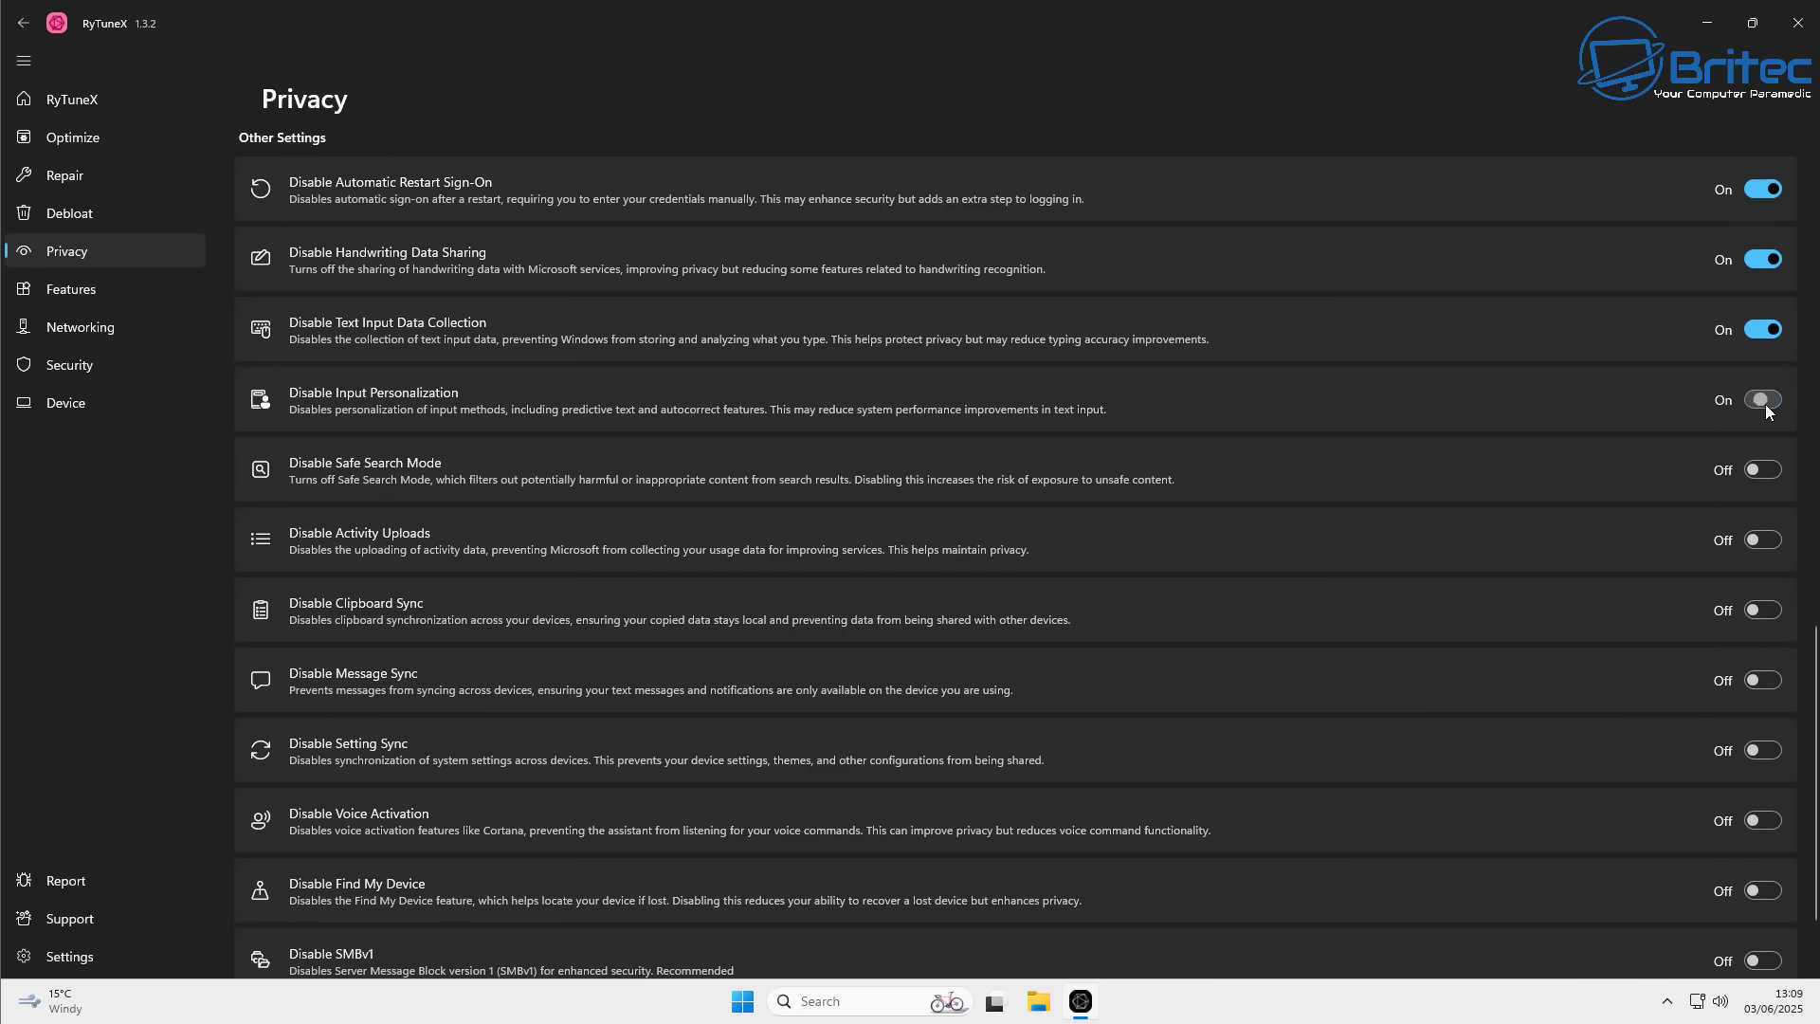
pyautogui.click(1766, 474)
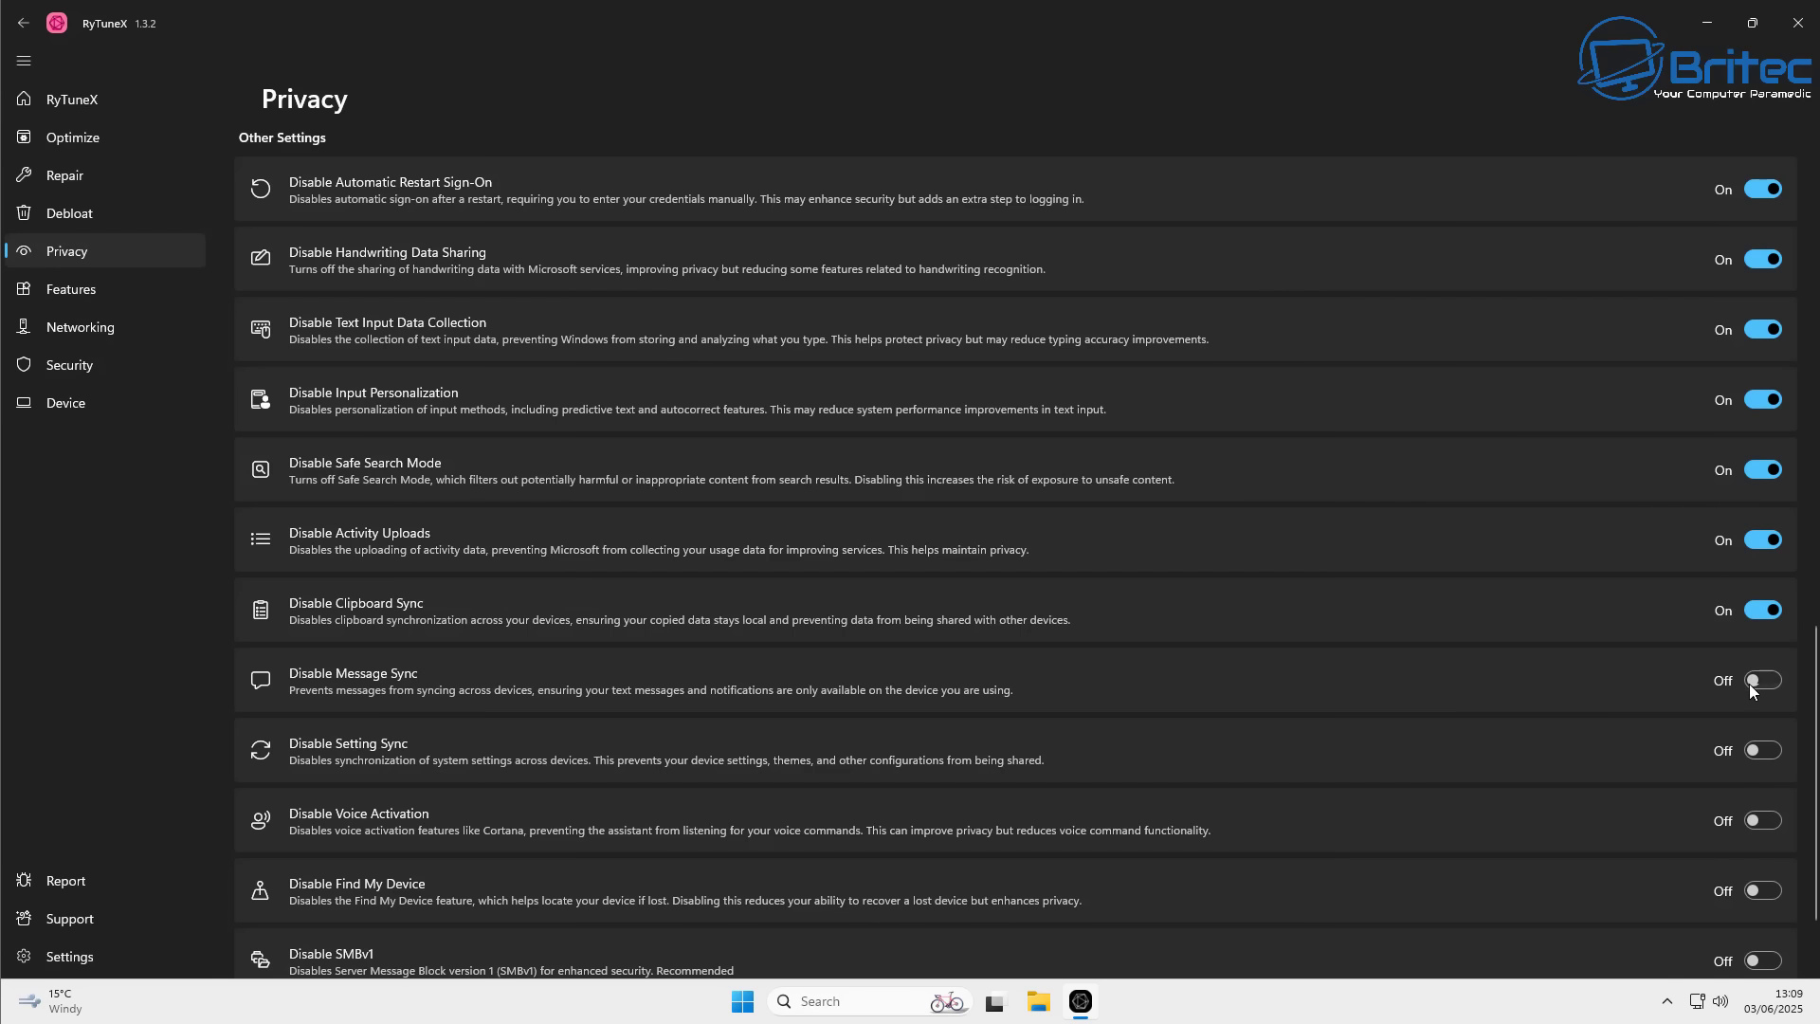
pyautogui.click(1763, 823)
pyautogui.click(1761, 891)
pyautogui.click(1761, 961)
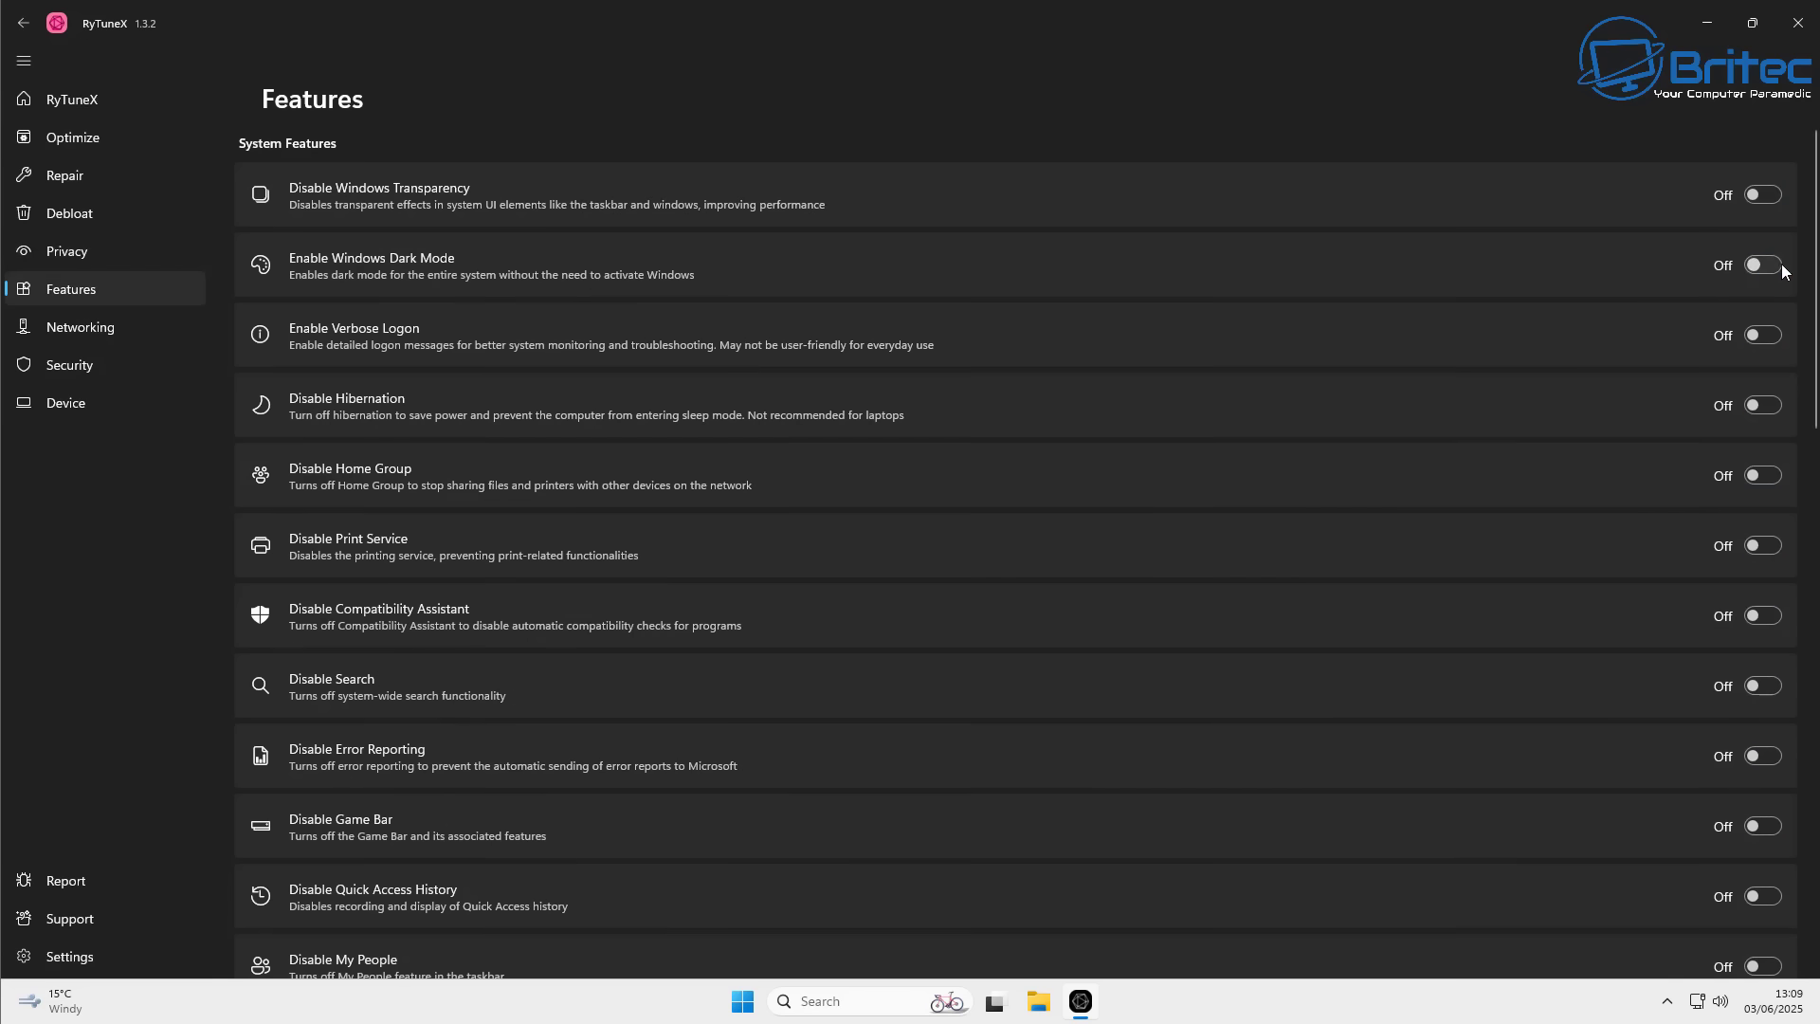
# Turn on the system features from Enable Windows Dark Mode through Disable Game Bar, leaving Disable Windows Transparency off
pyautogui.click(1765, 265)
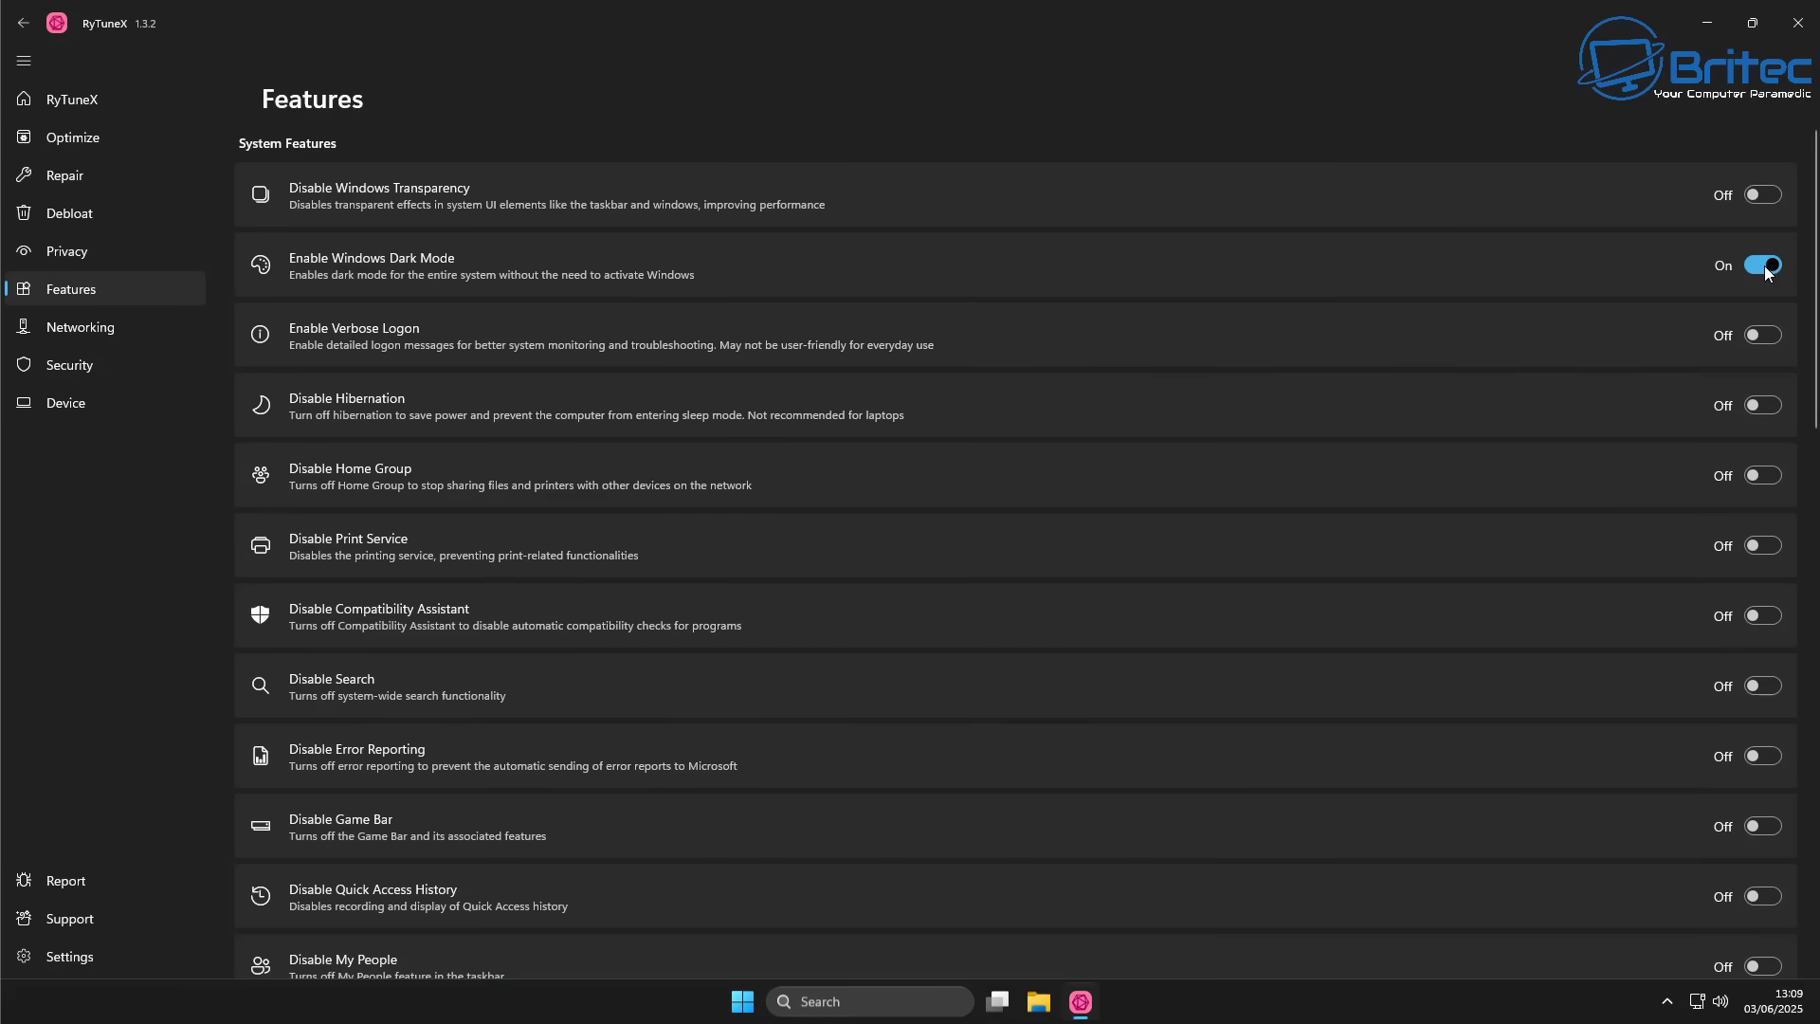
pyautogui.click(1773, 337)
pyautogui.click(1776, 406)
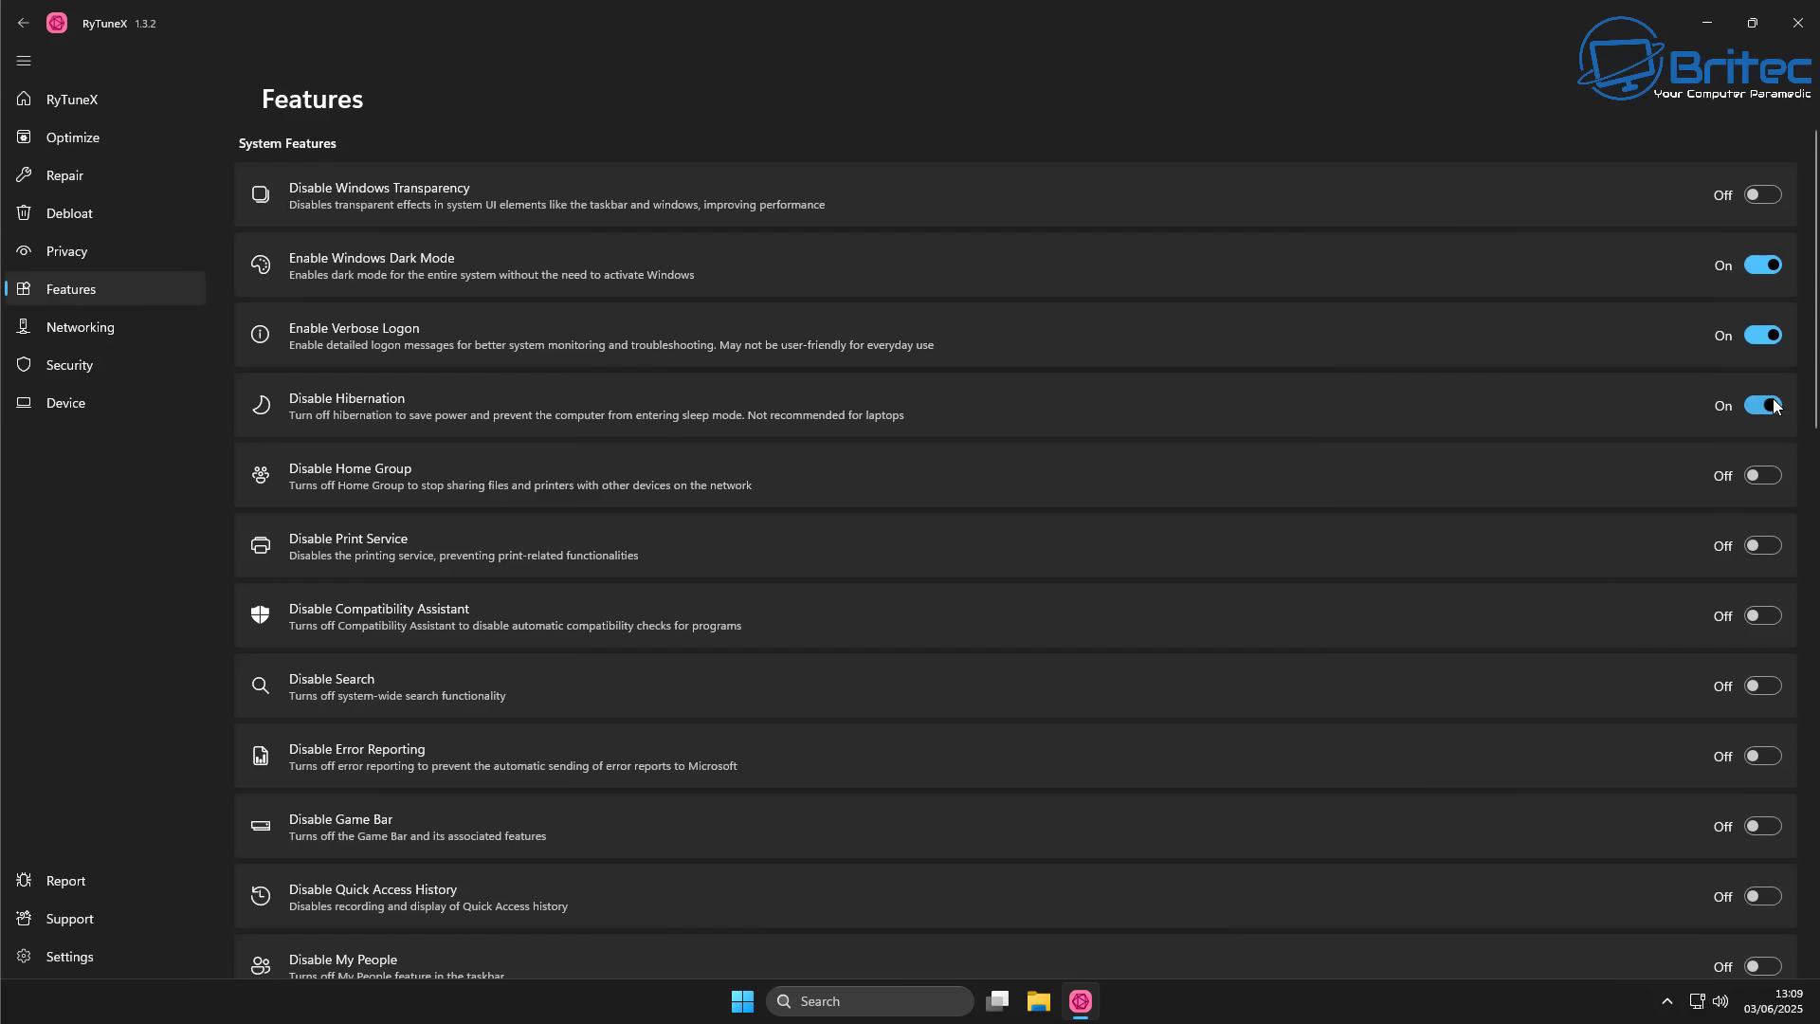
pyautogui.click(1767, 480)
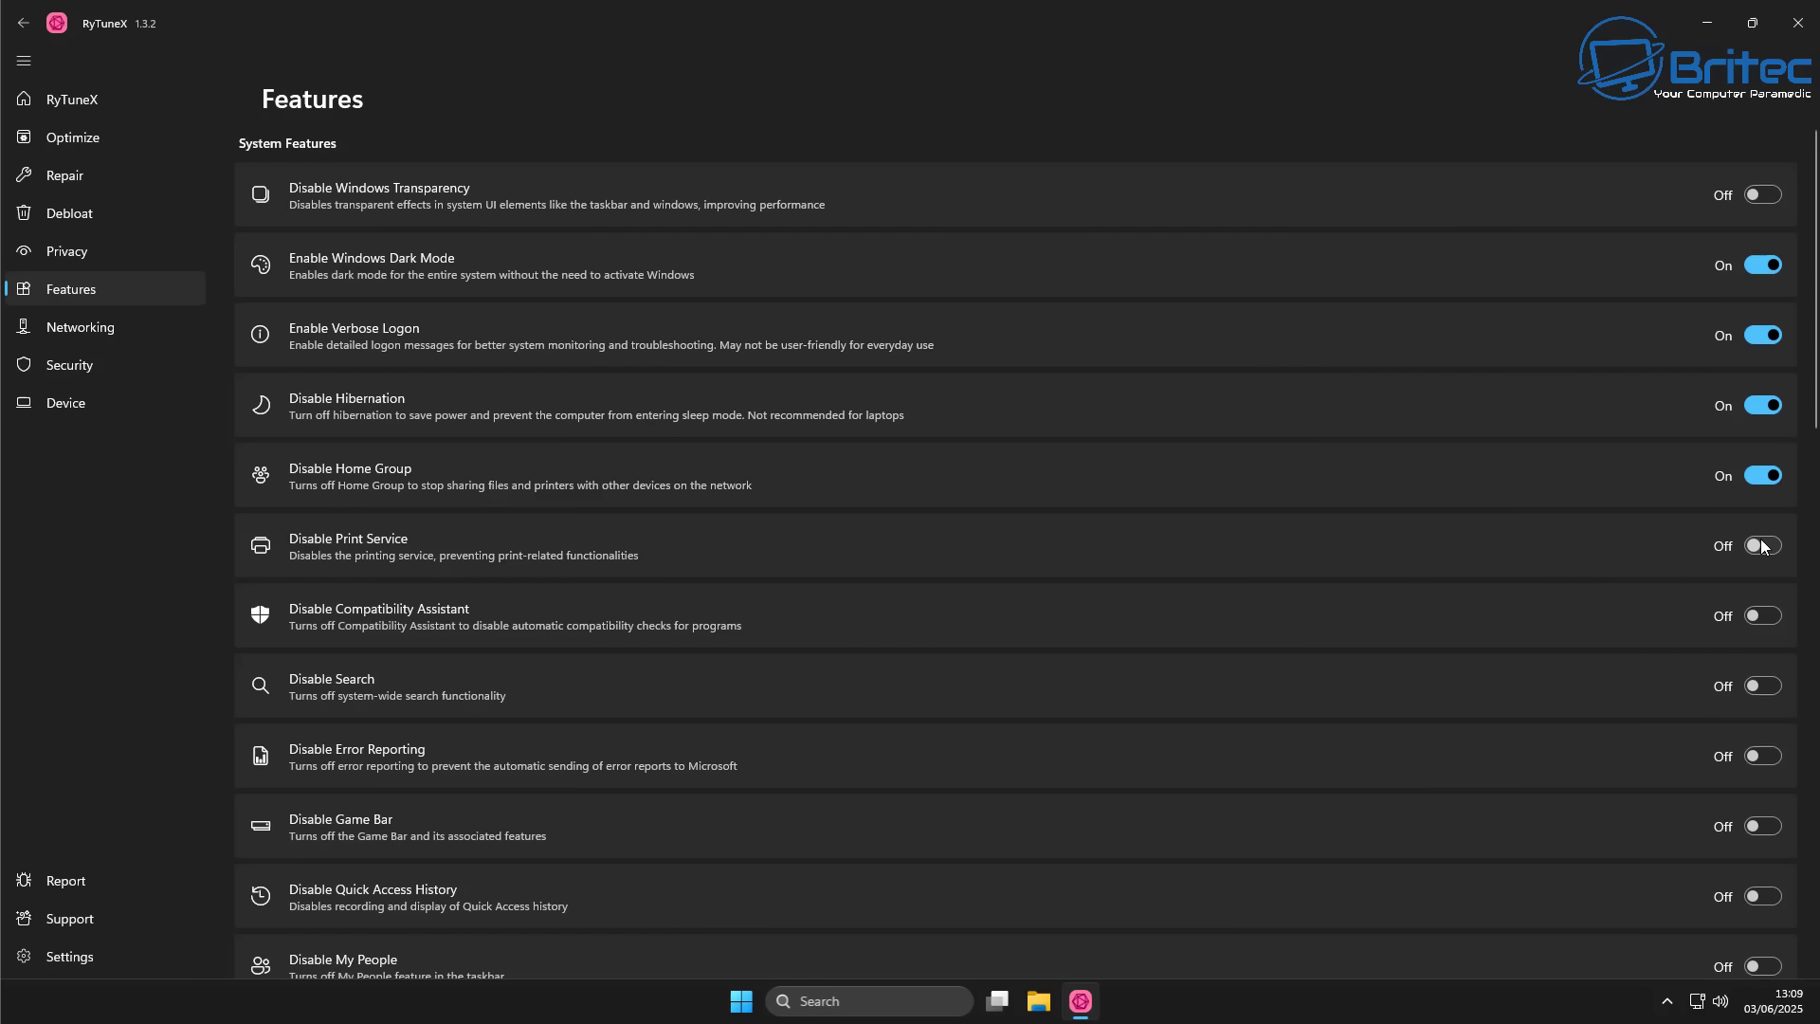
pyautogui.click(1761, 547)
pyautogui.click(1765, 618)
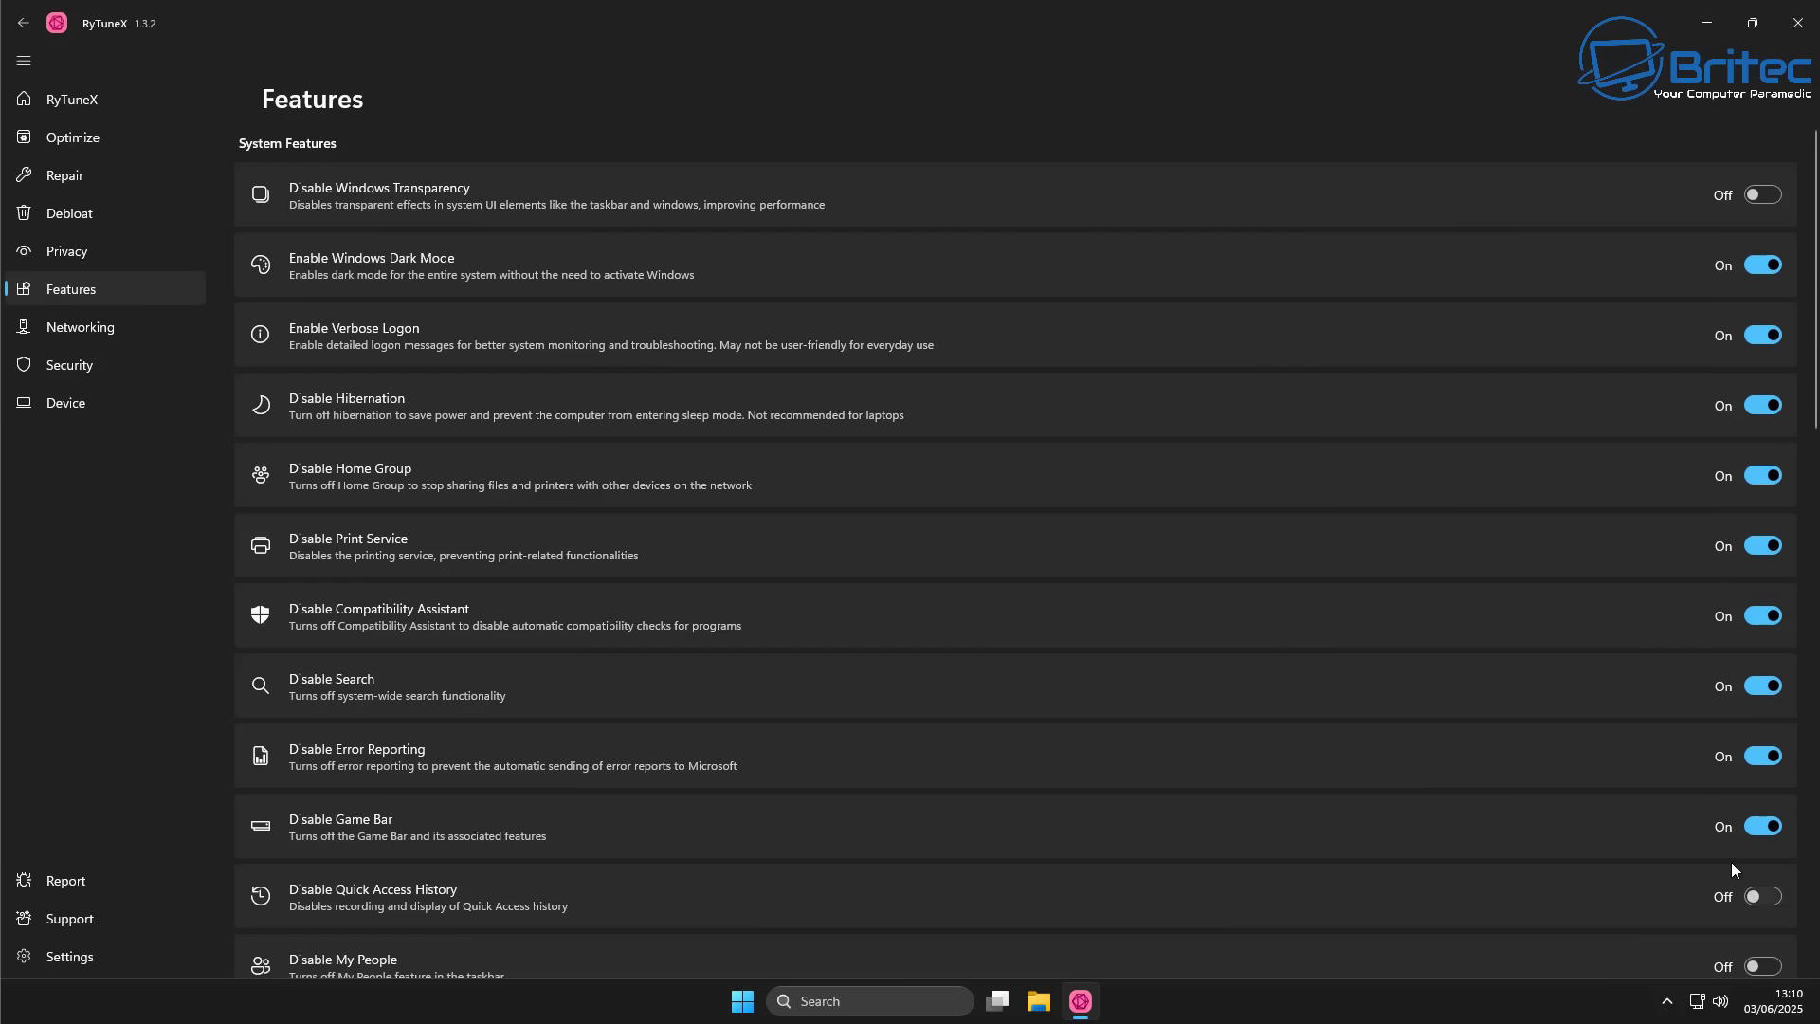
# Turn on Disable Quick Access History, Disable My People, Disable Sensor Services and Disable Windows Ink in the system features
pyautogui.scroll(-4, 1664, 850)
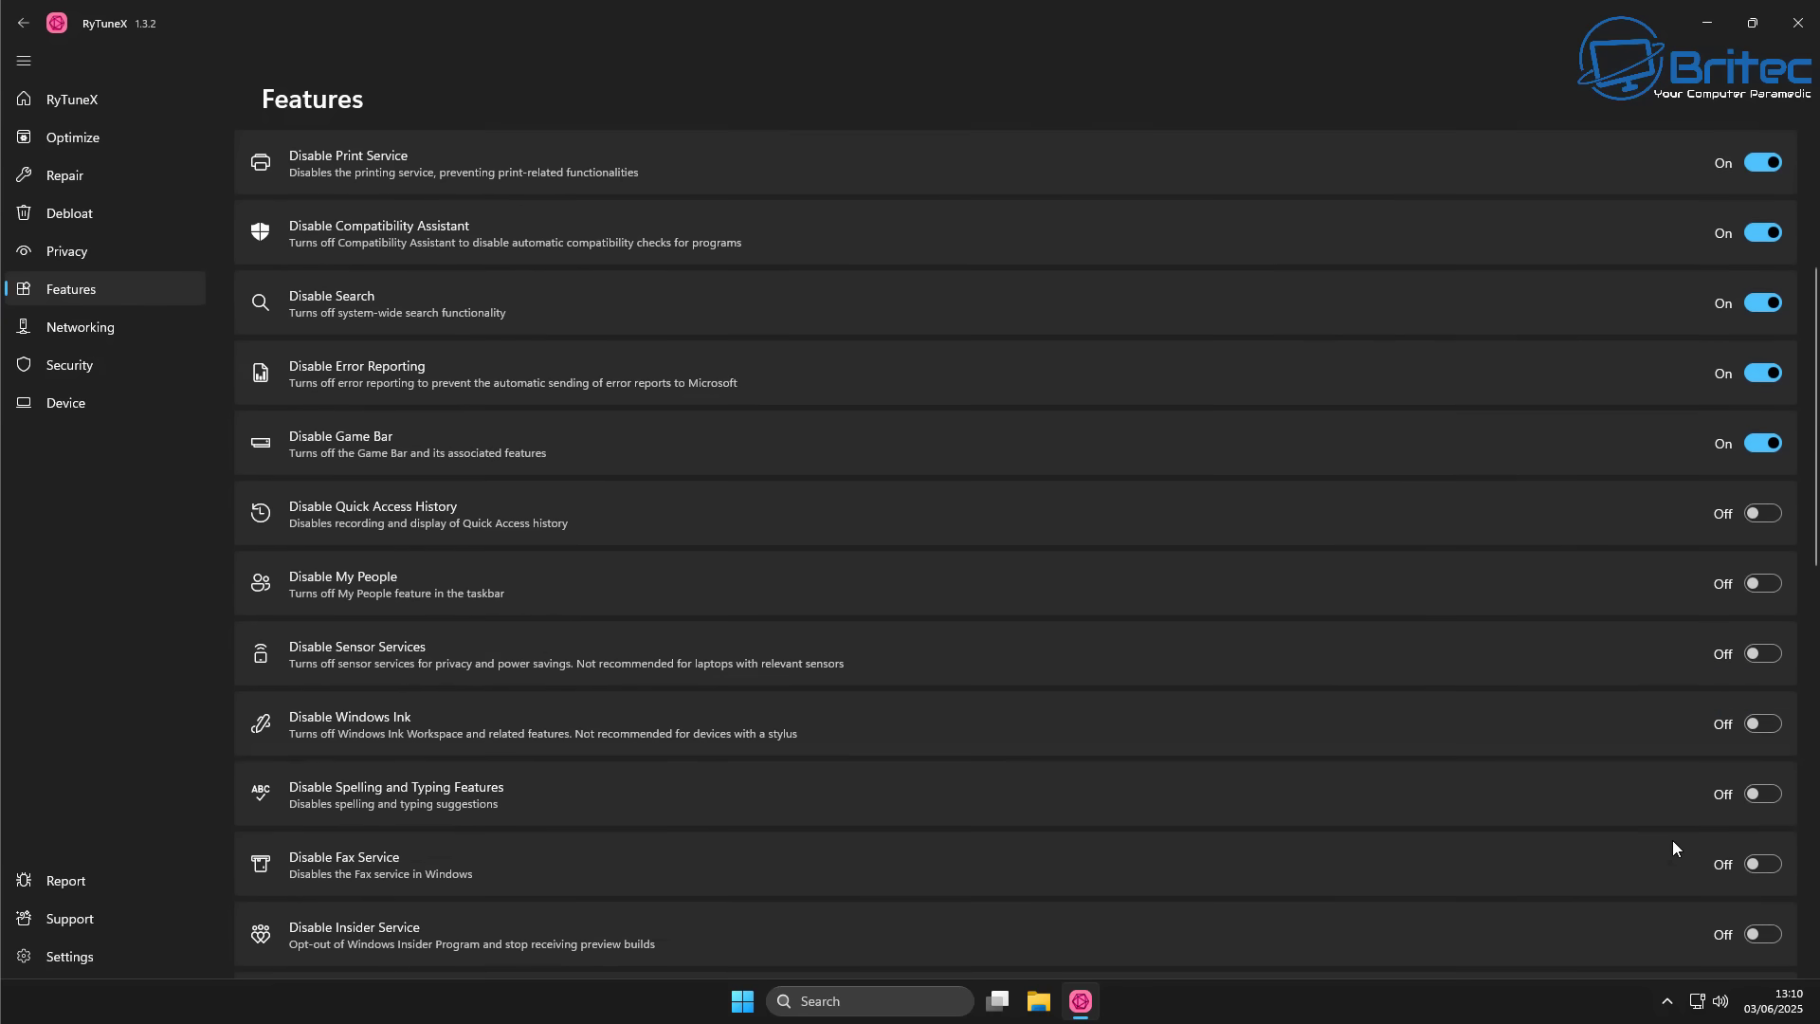
pyautogui.click(1759, 513)
pyautogui.click(1763, 584)
pyautogui.click(1763, 654)
pyautogui.click(1762, 724)
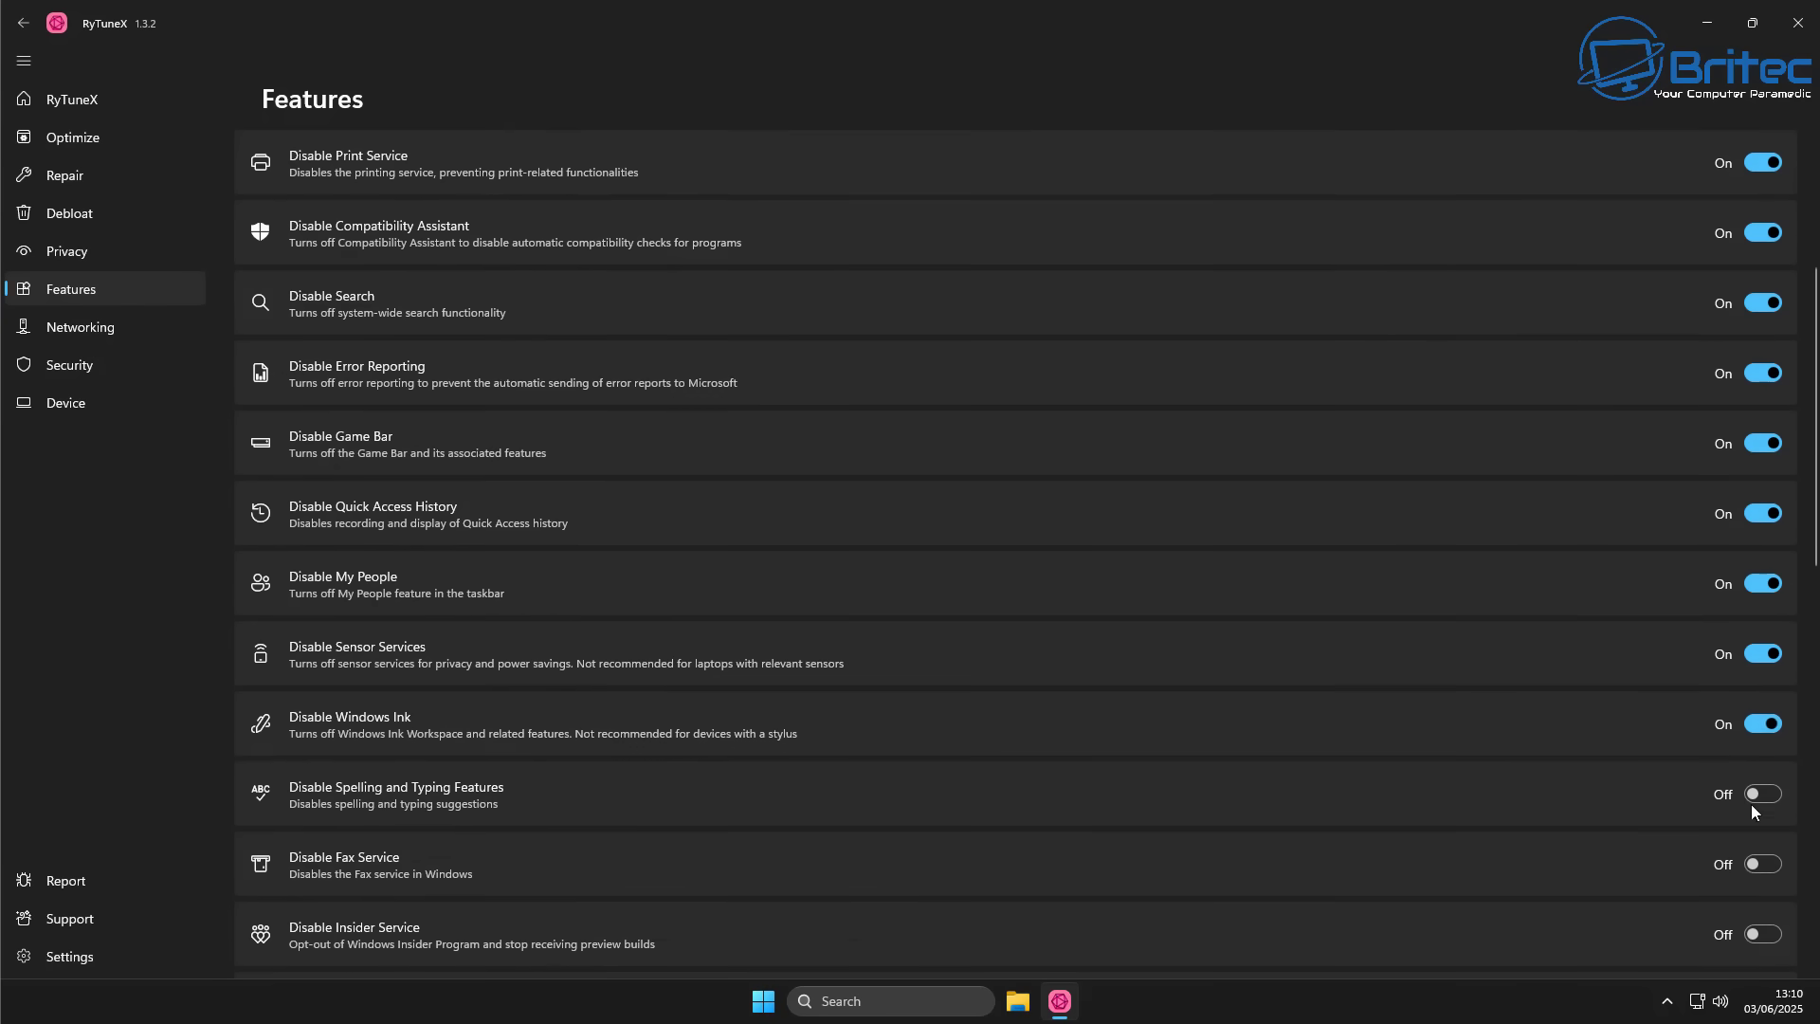
pyautogui.scroll(-10, 1754, 800)
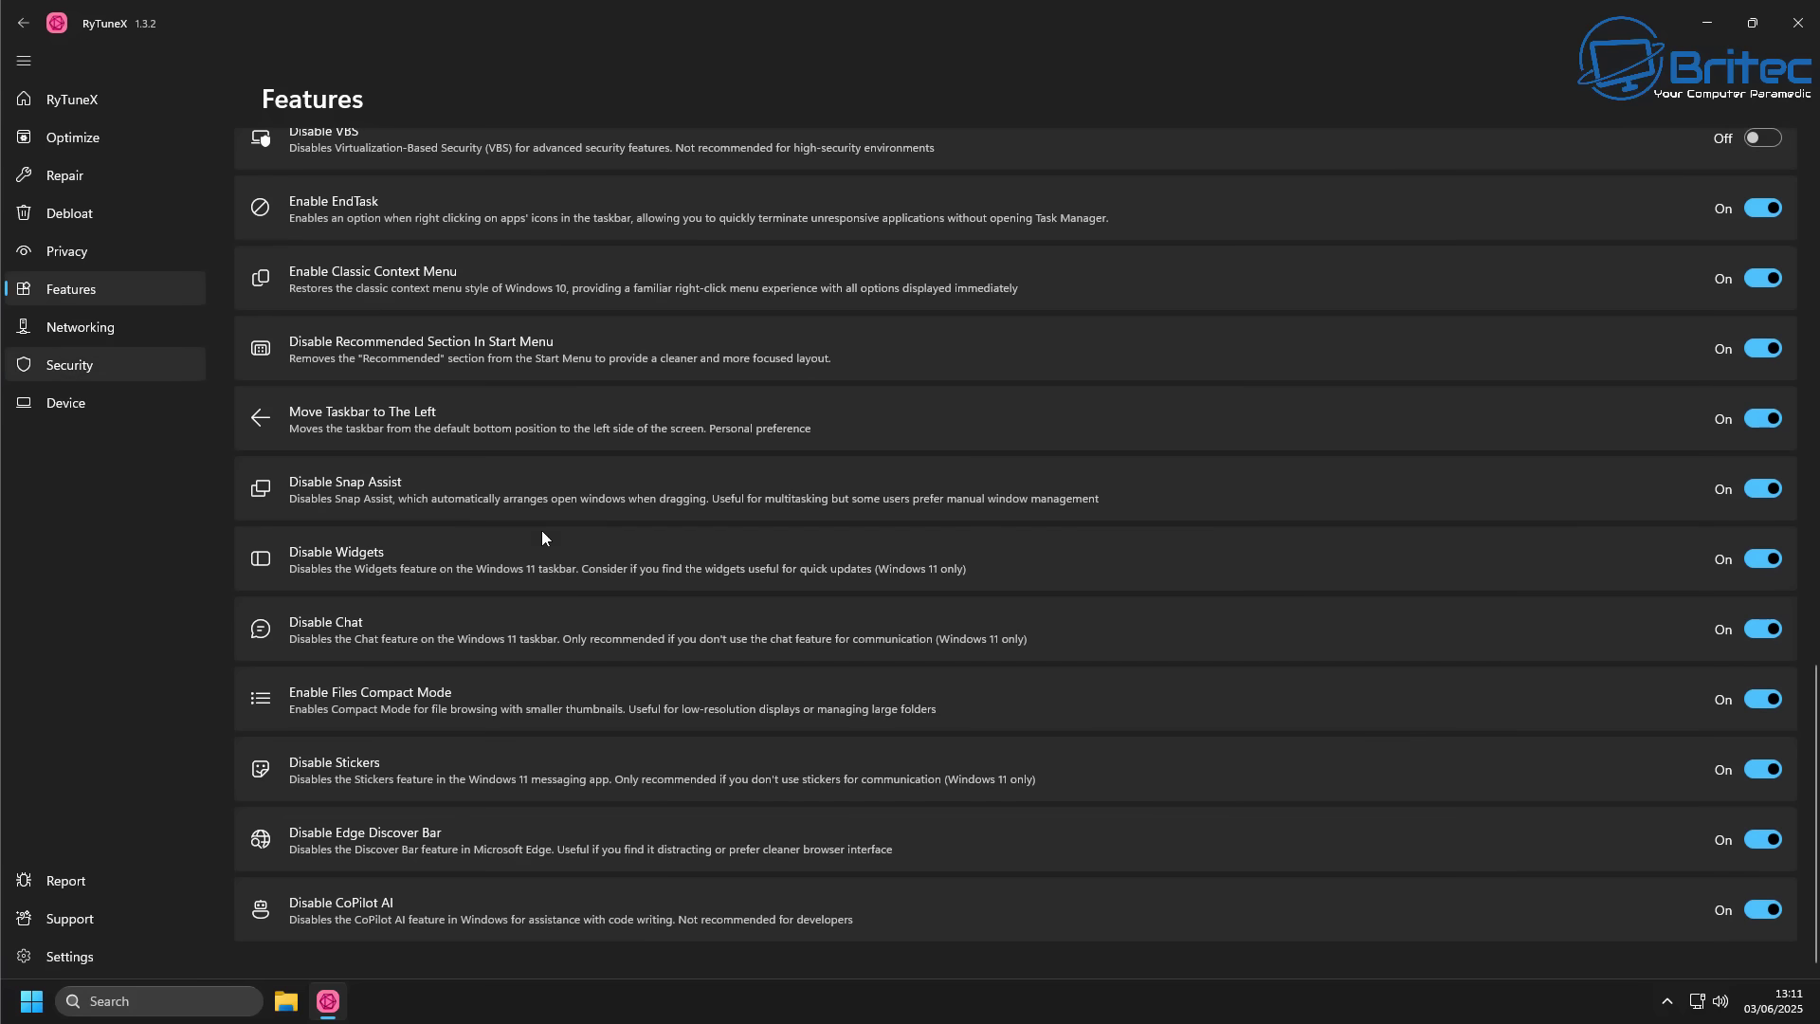
# Review the Networking, Security and Device pages and the performance overview on the RyTuneX home page
pyautogui.click(76, 328)
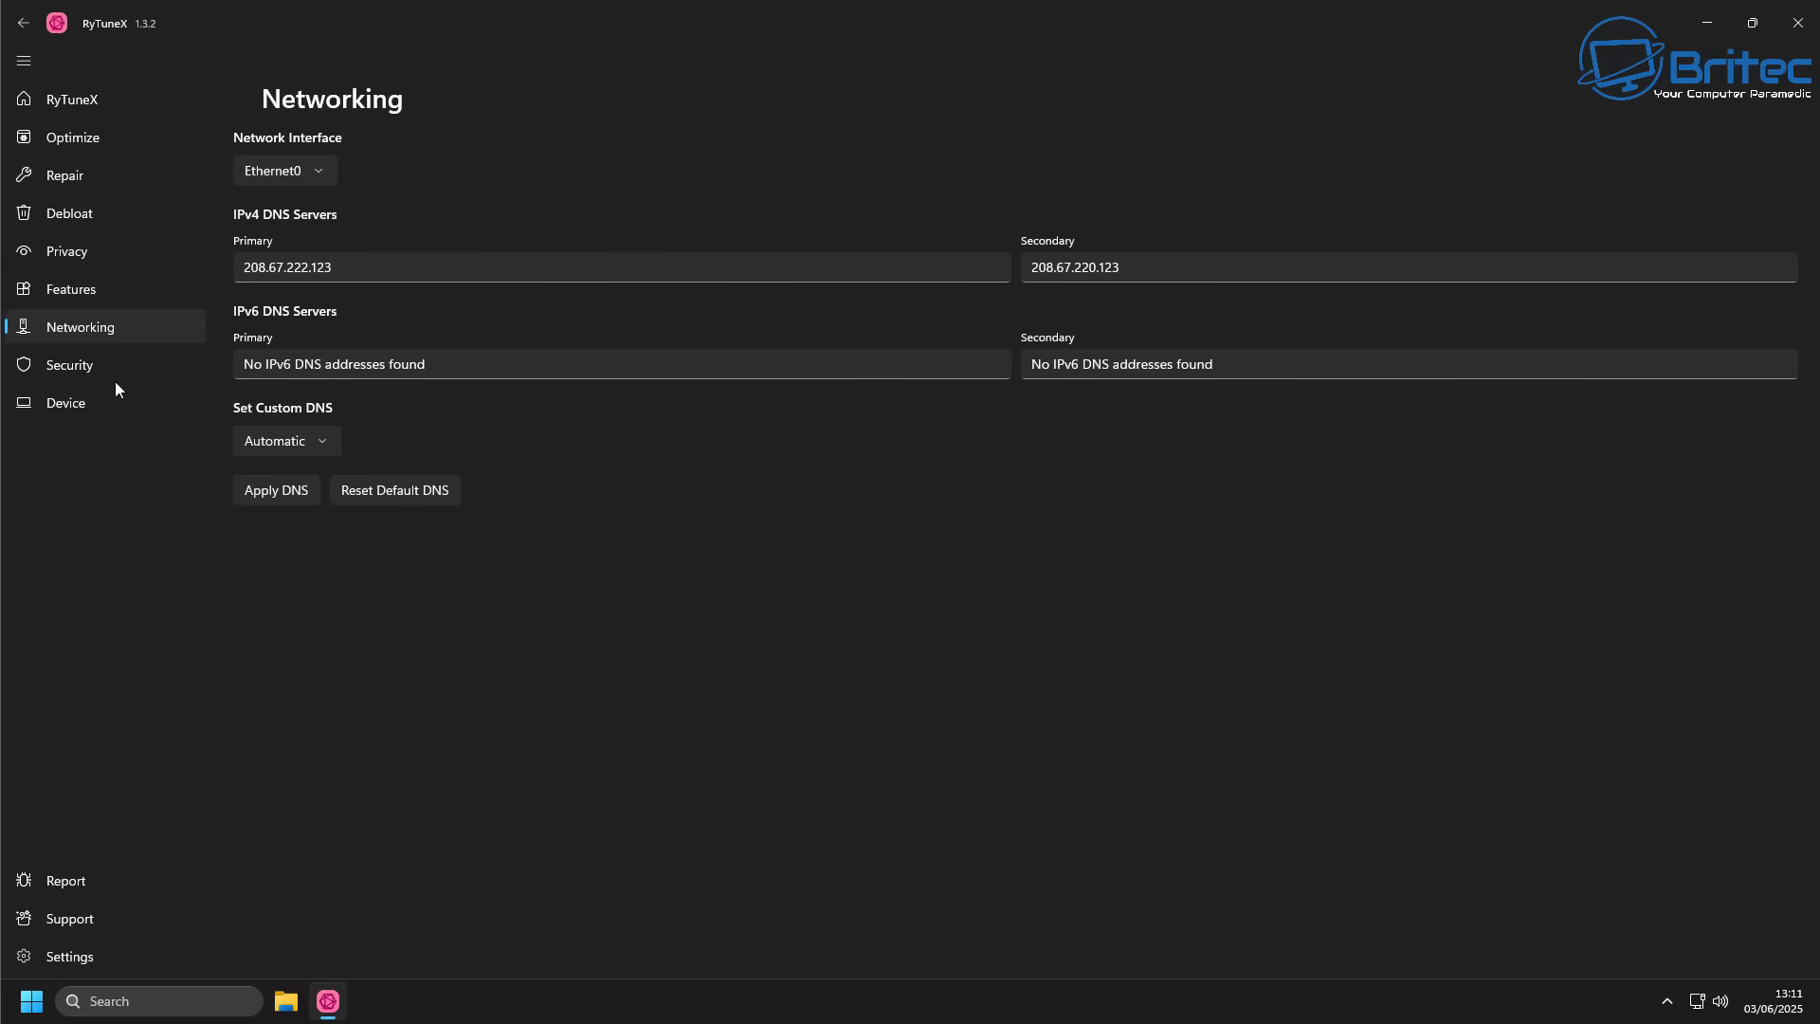
pyautogui.click(57, 362)
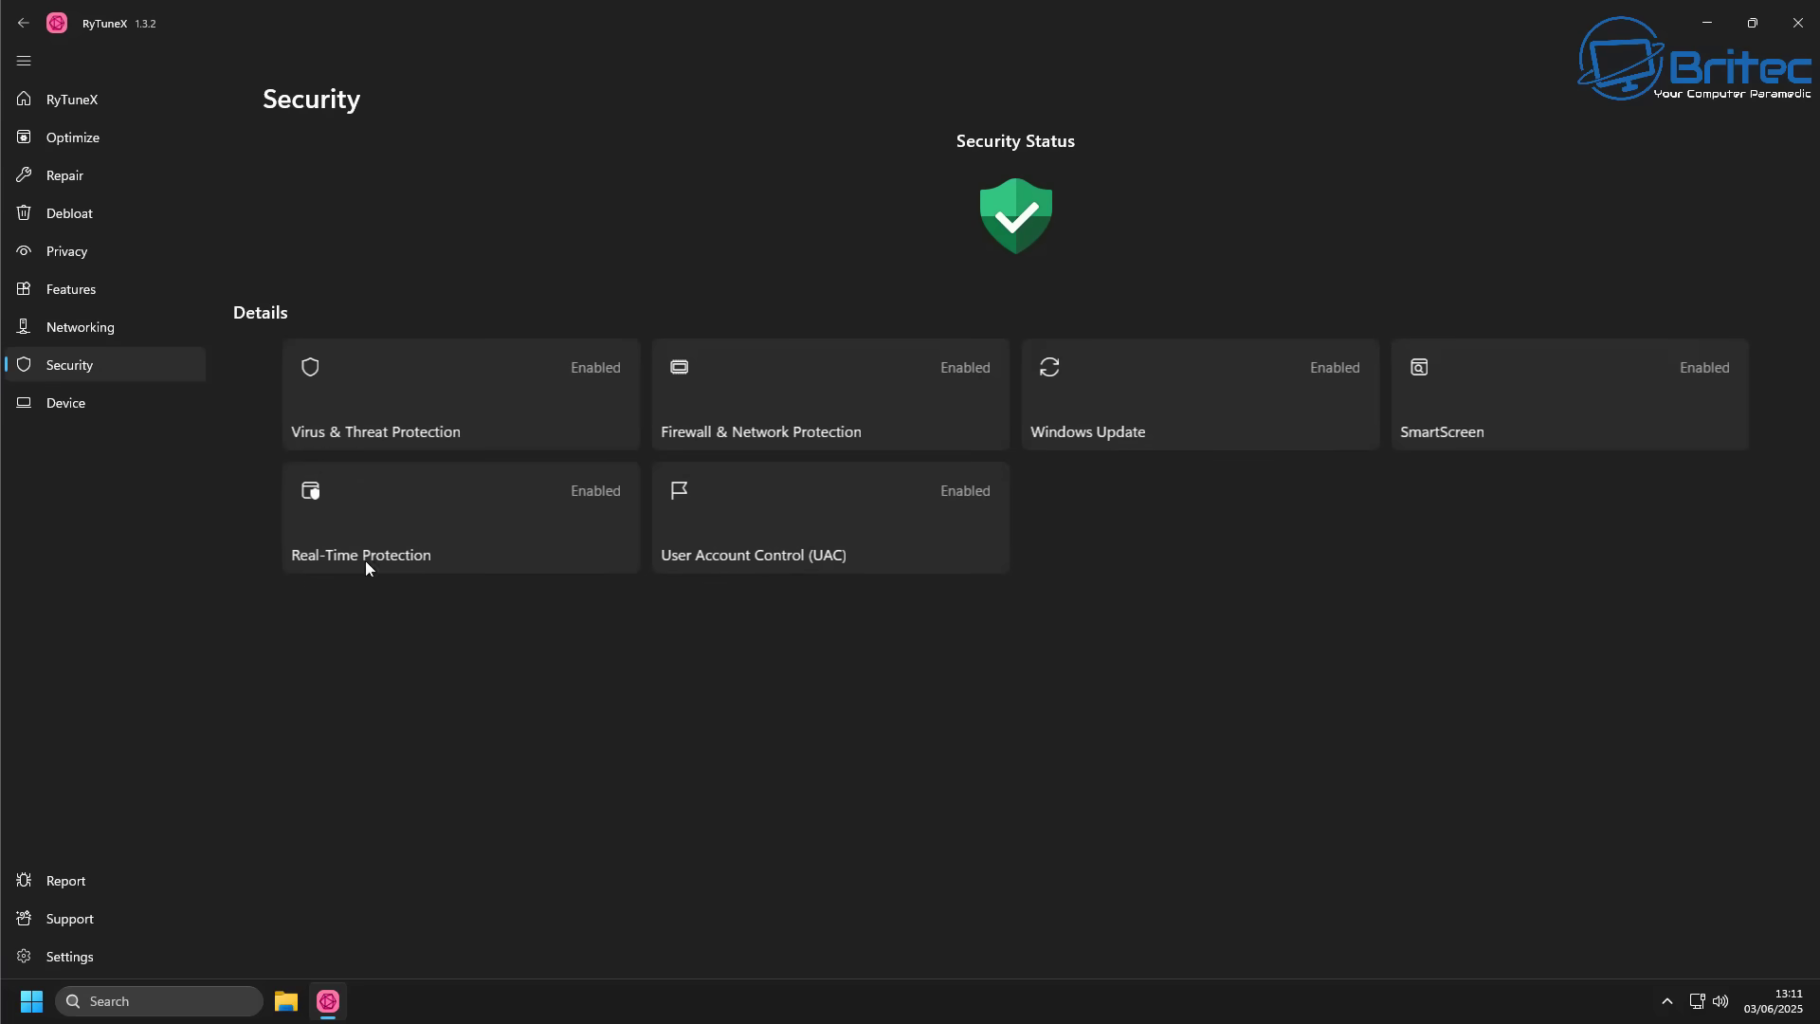
pyautogui.click(56, 402)
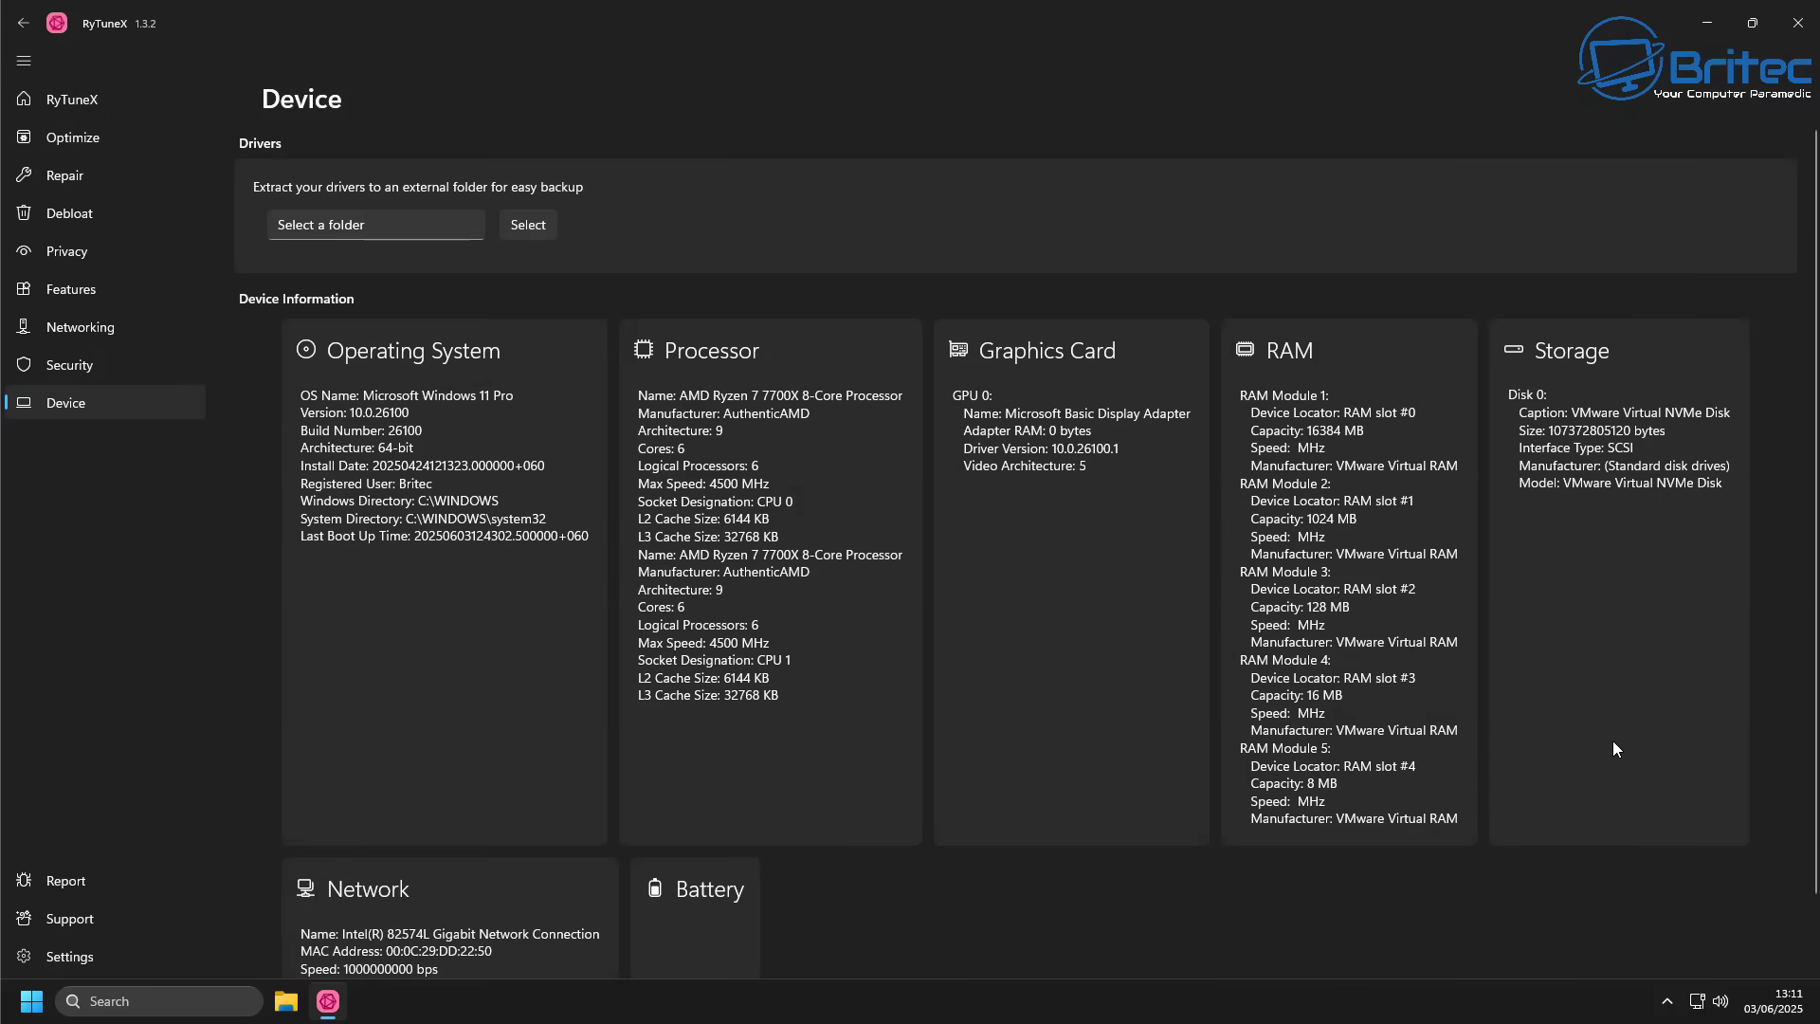
pyautogui.click(44, 98)
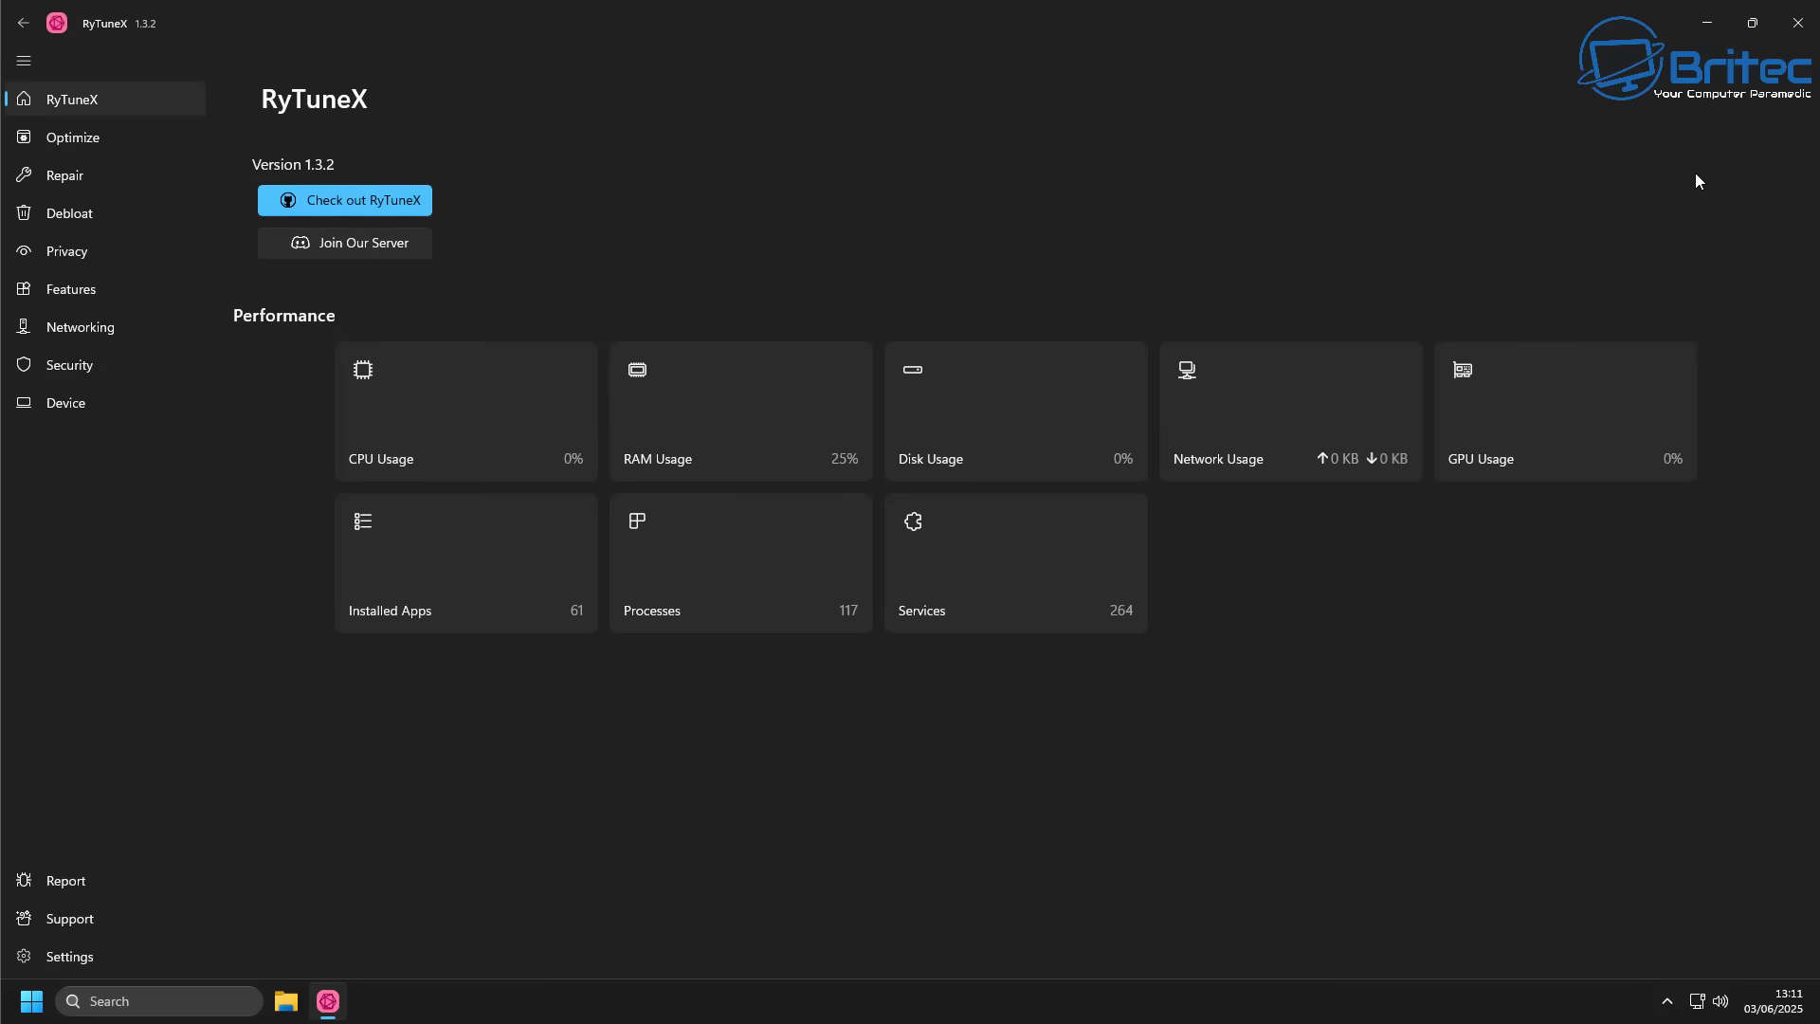
# Close RyTuneX and open the power options in the Start menu
pyautogui.click(1800, 29)
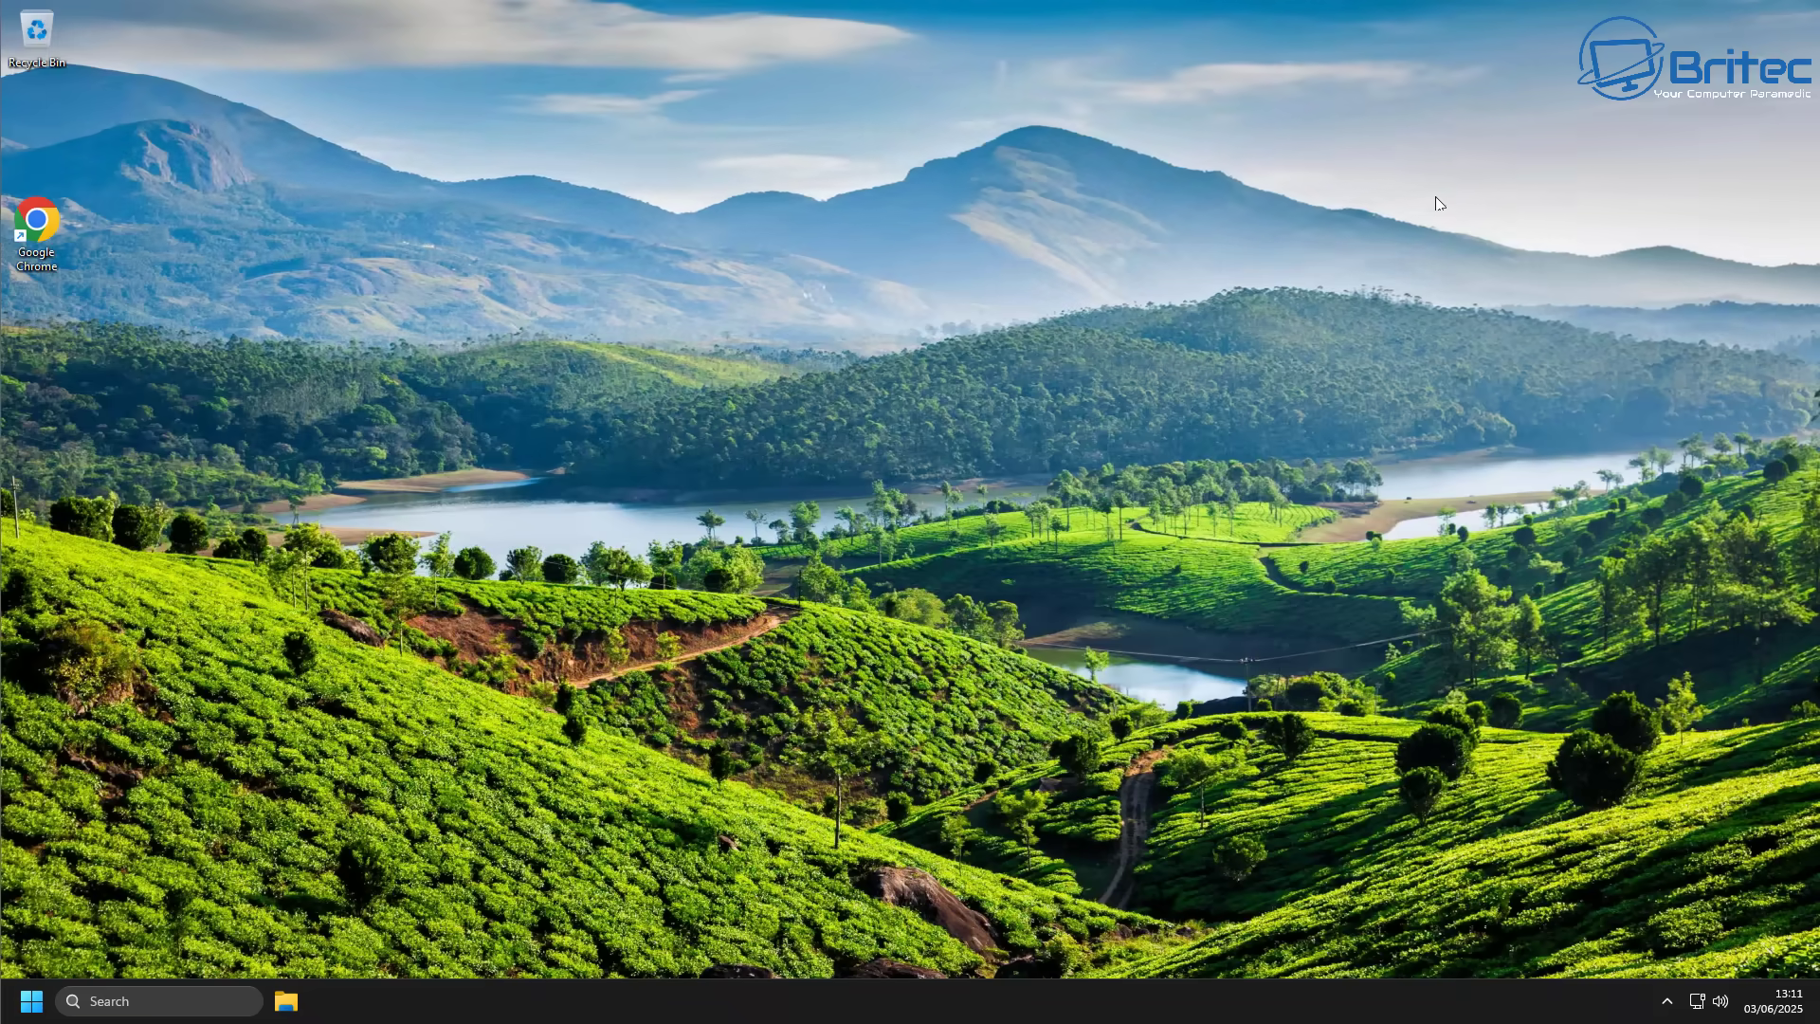
pyautogui.click(31, 1001)
pyautogui.click(552, 937)
# Set the Windows taskbar search to Search icon only and close the taskbar settings
pyautogui.rightClick(330, 1014)
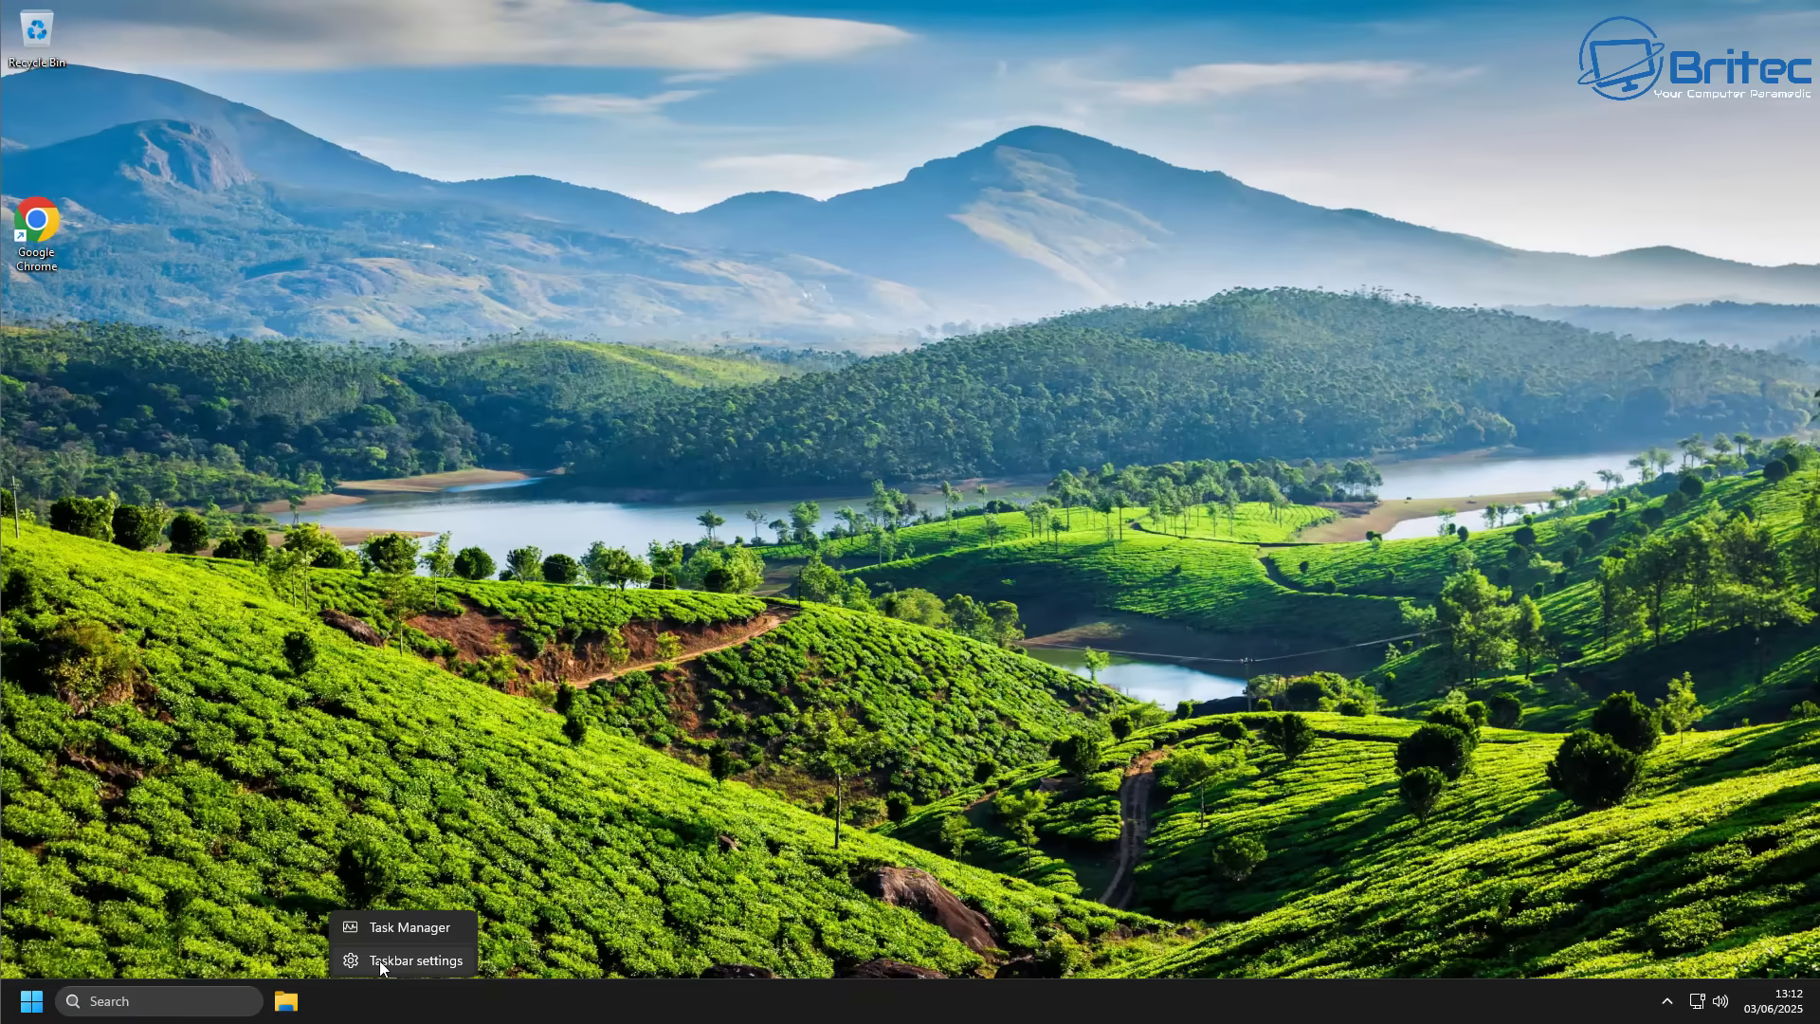
pyautogui.click(379, 961)
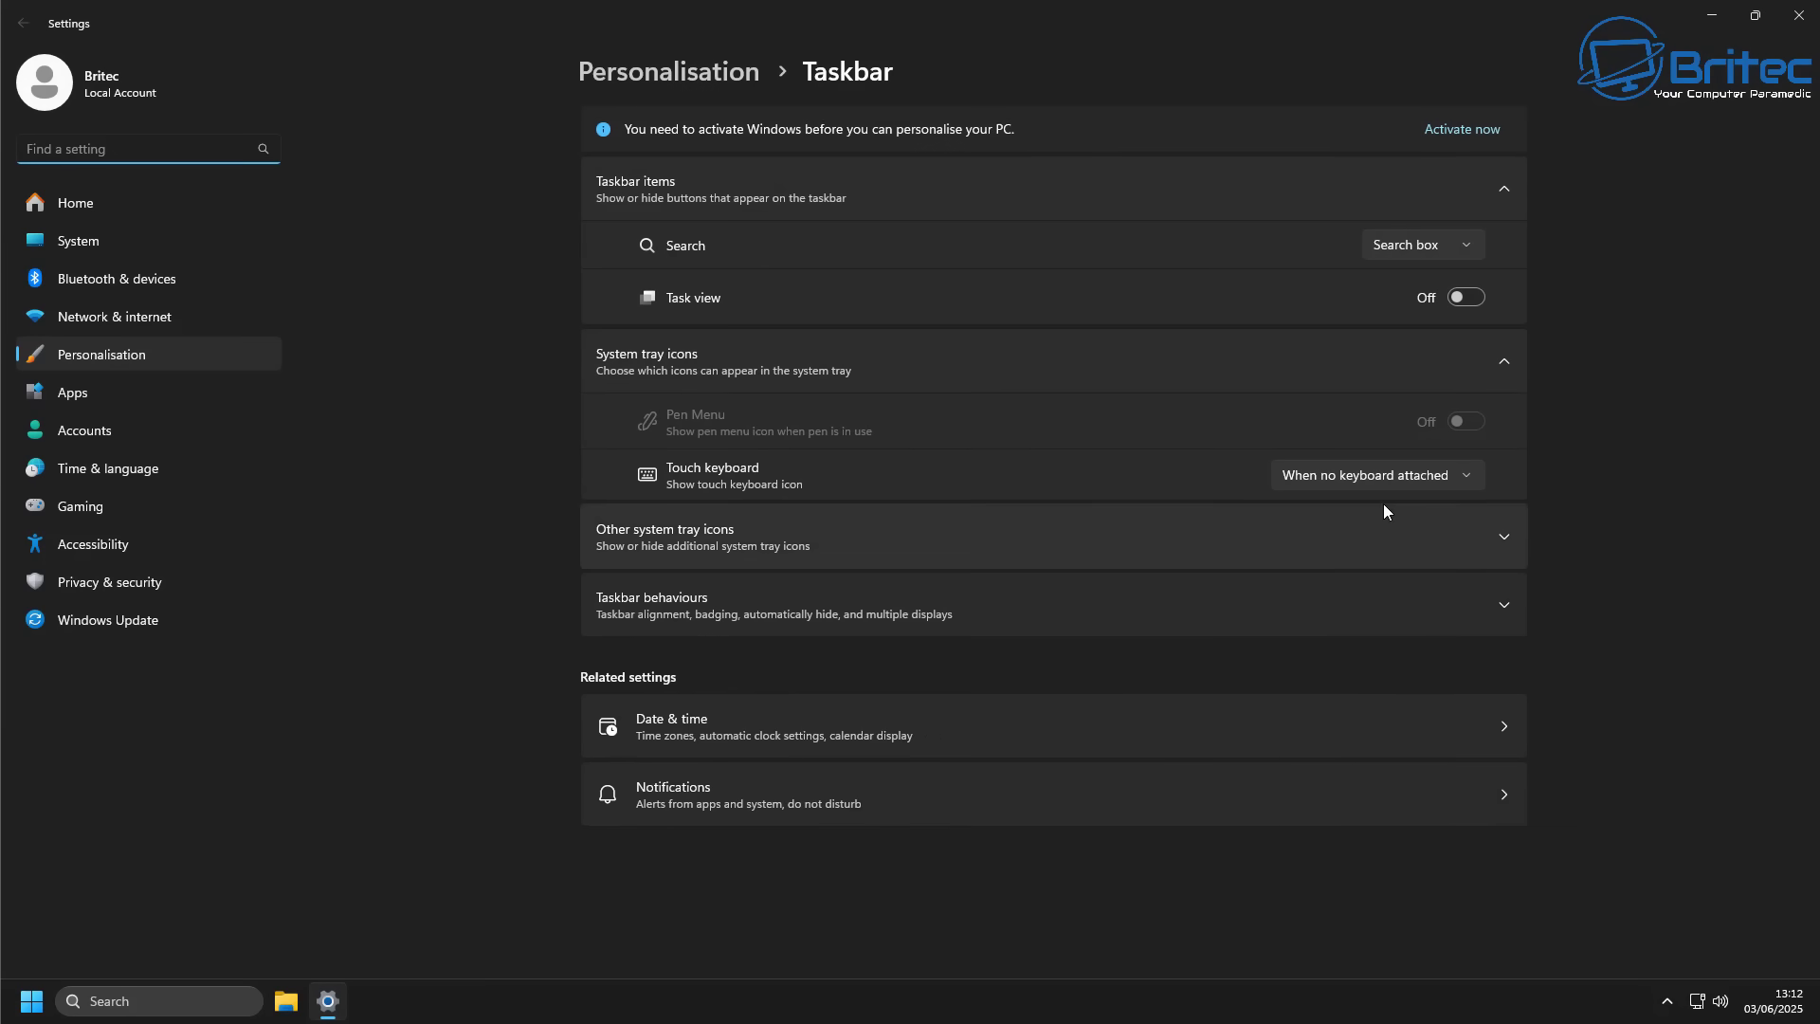
pyautogui.click(1446, 244)
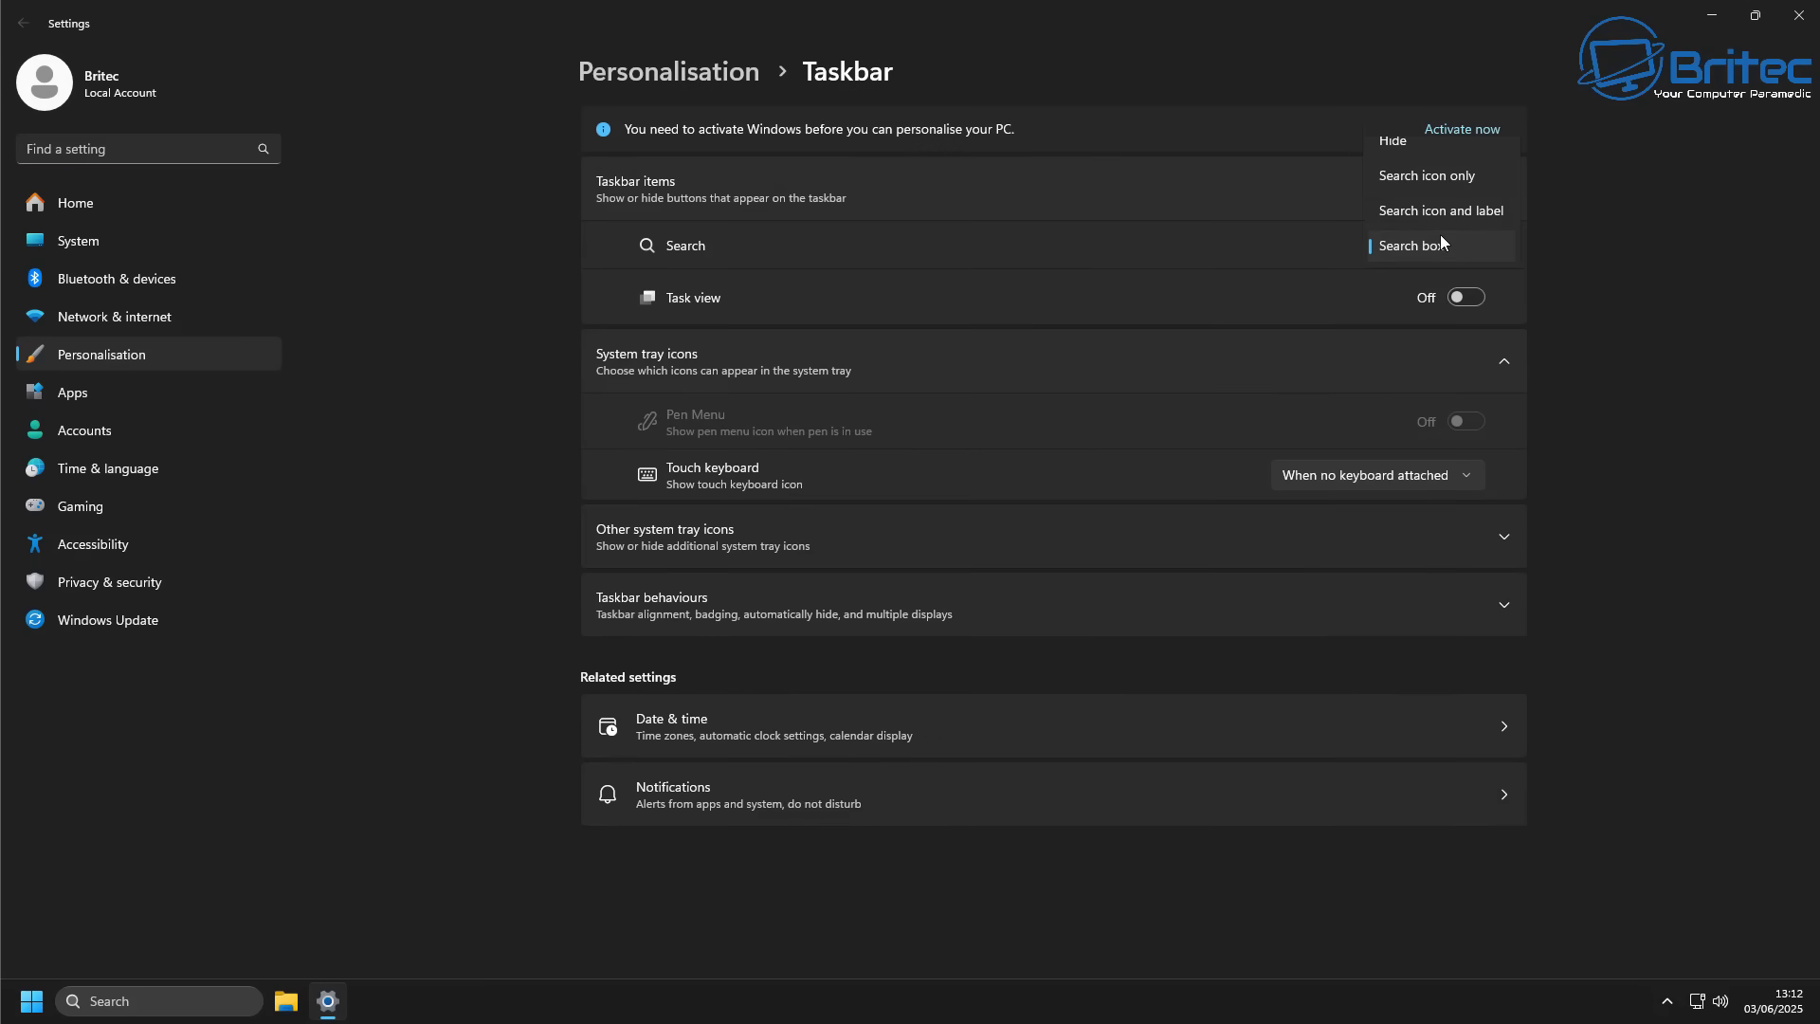
pyautogui.click(1424, 177)
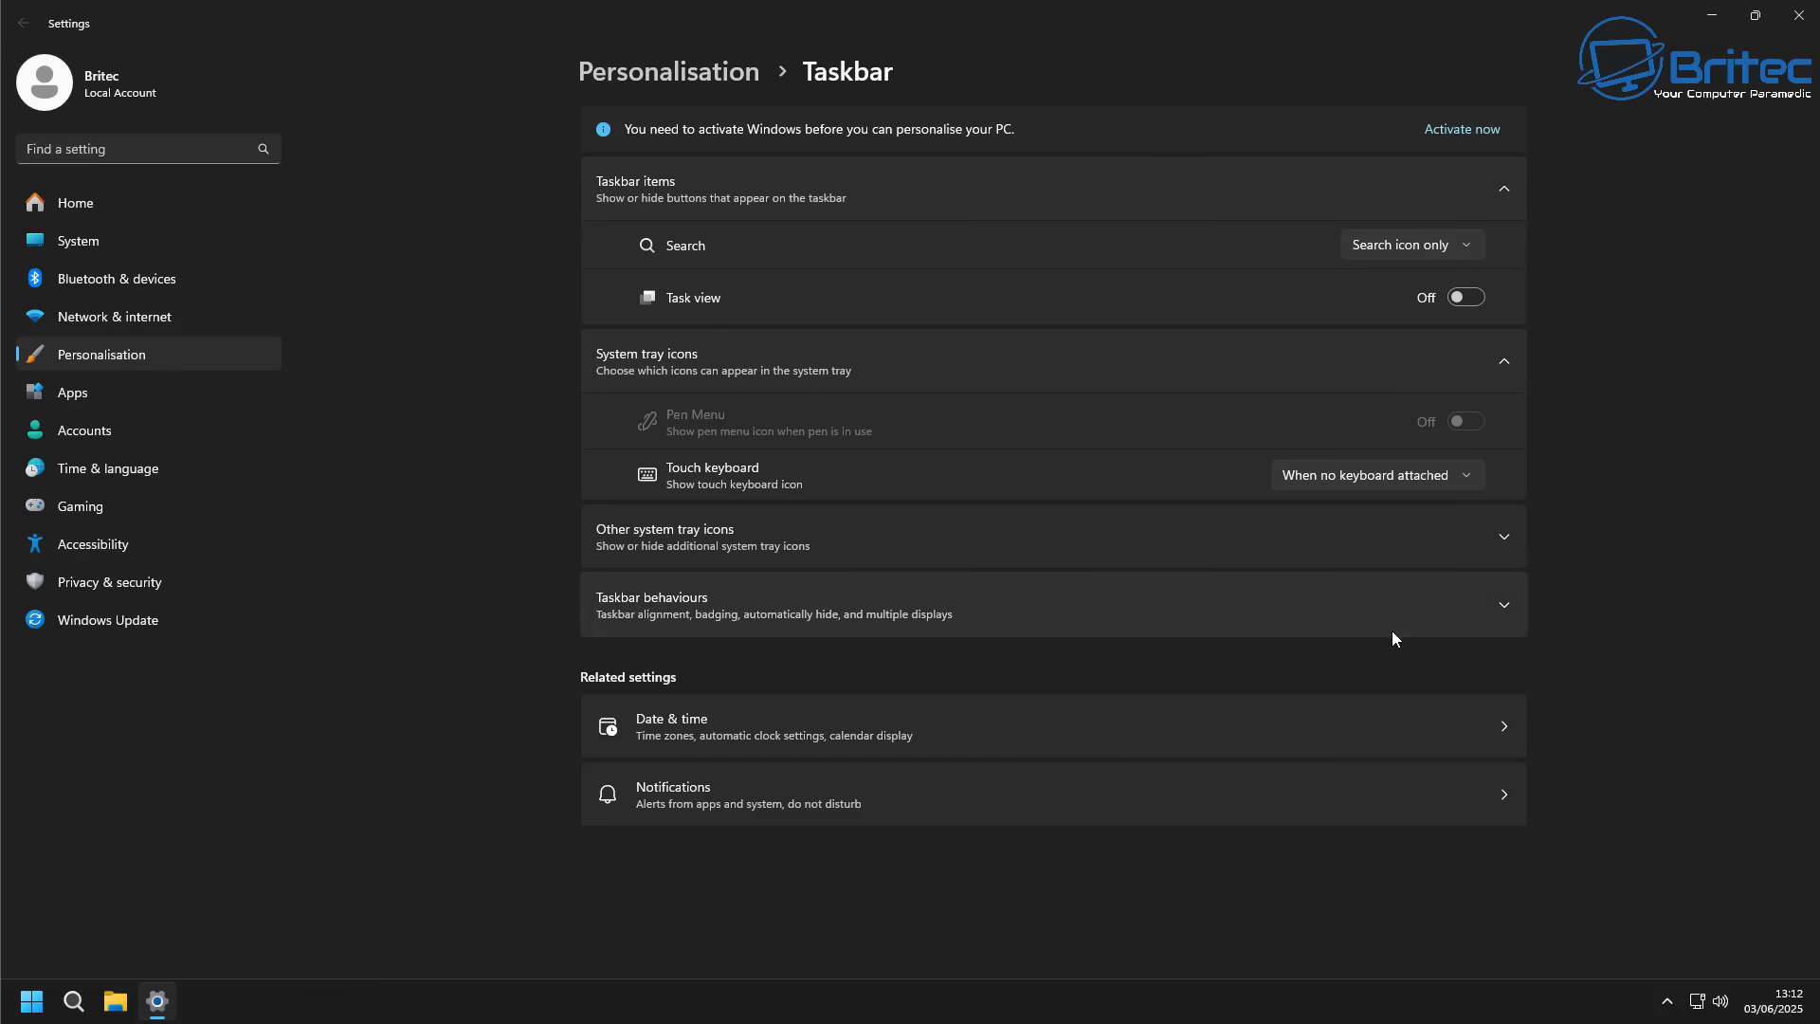
pyautogui.click(1795, 23)
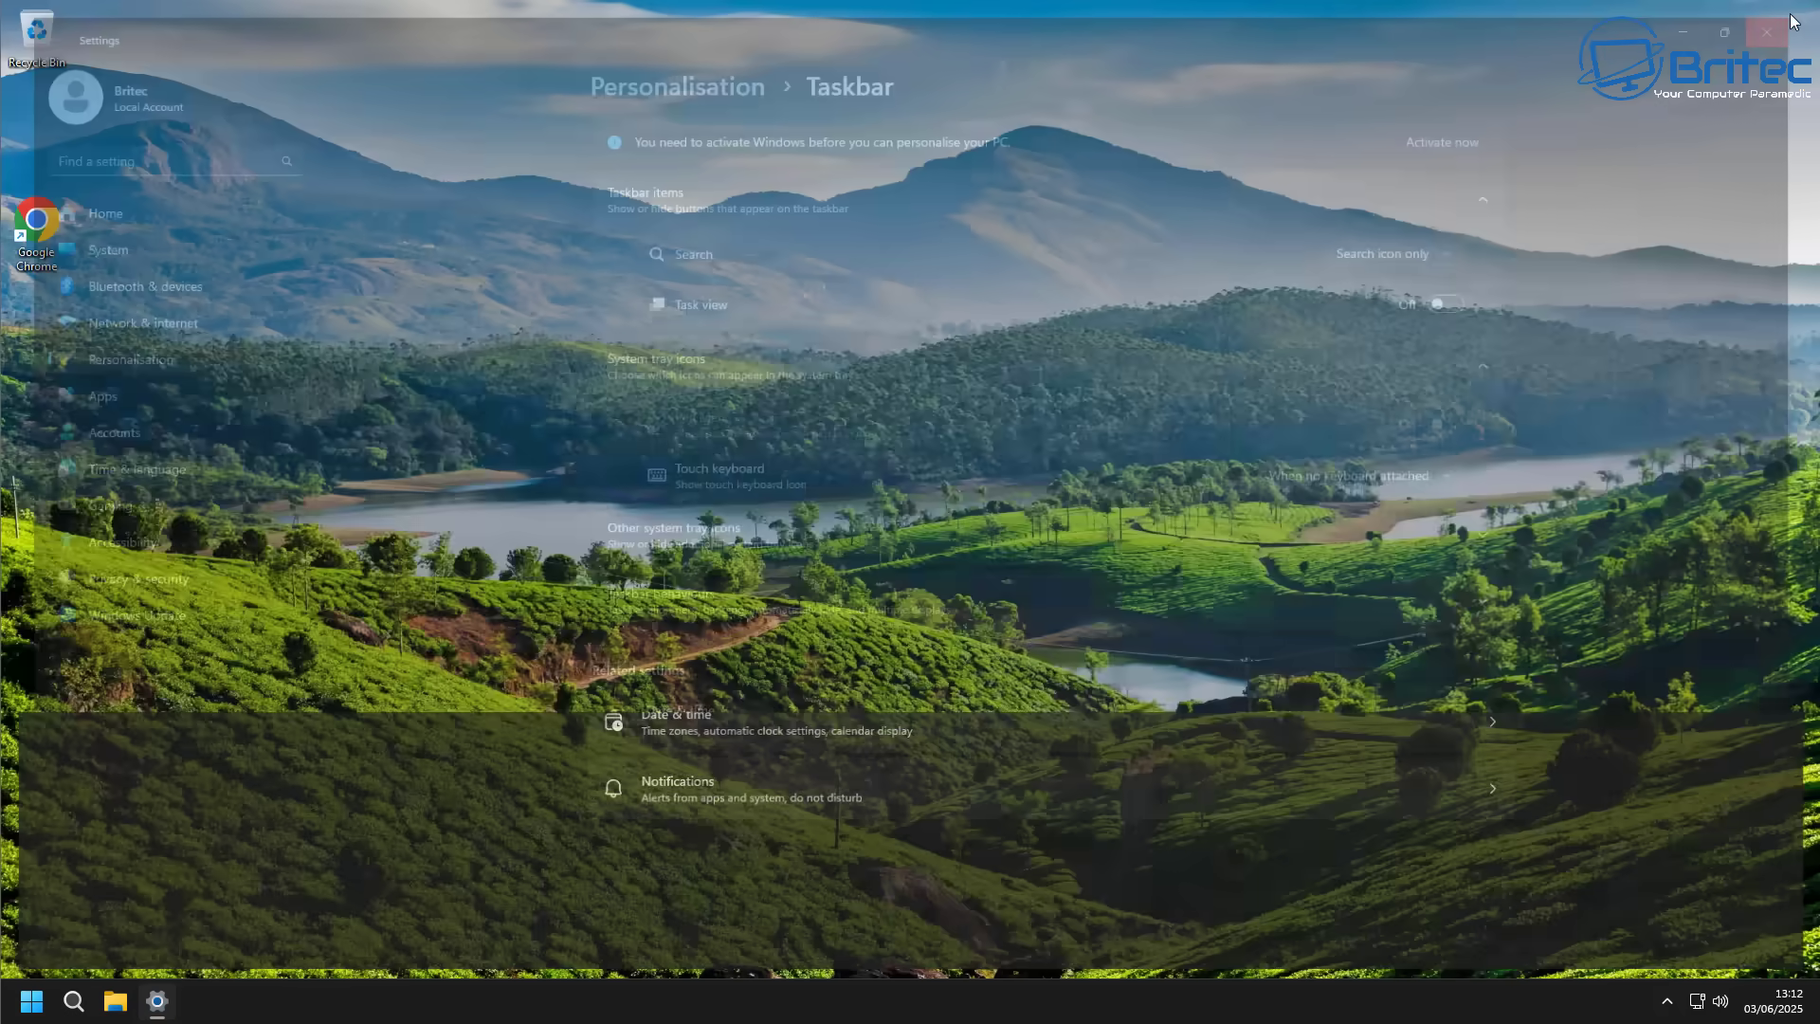
# Uninstall the pinned LinkedIn app from the Start menu and confirm its removal
pyautogui.click(31, 1013)
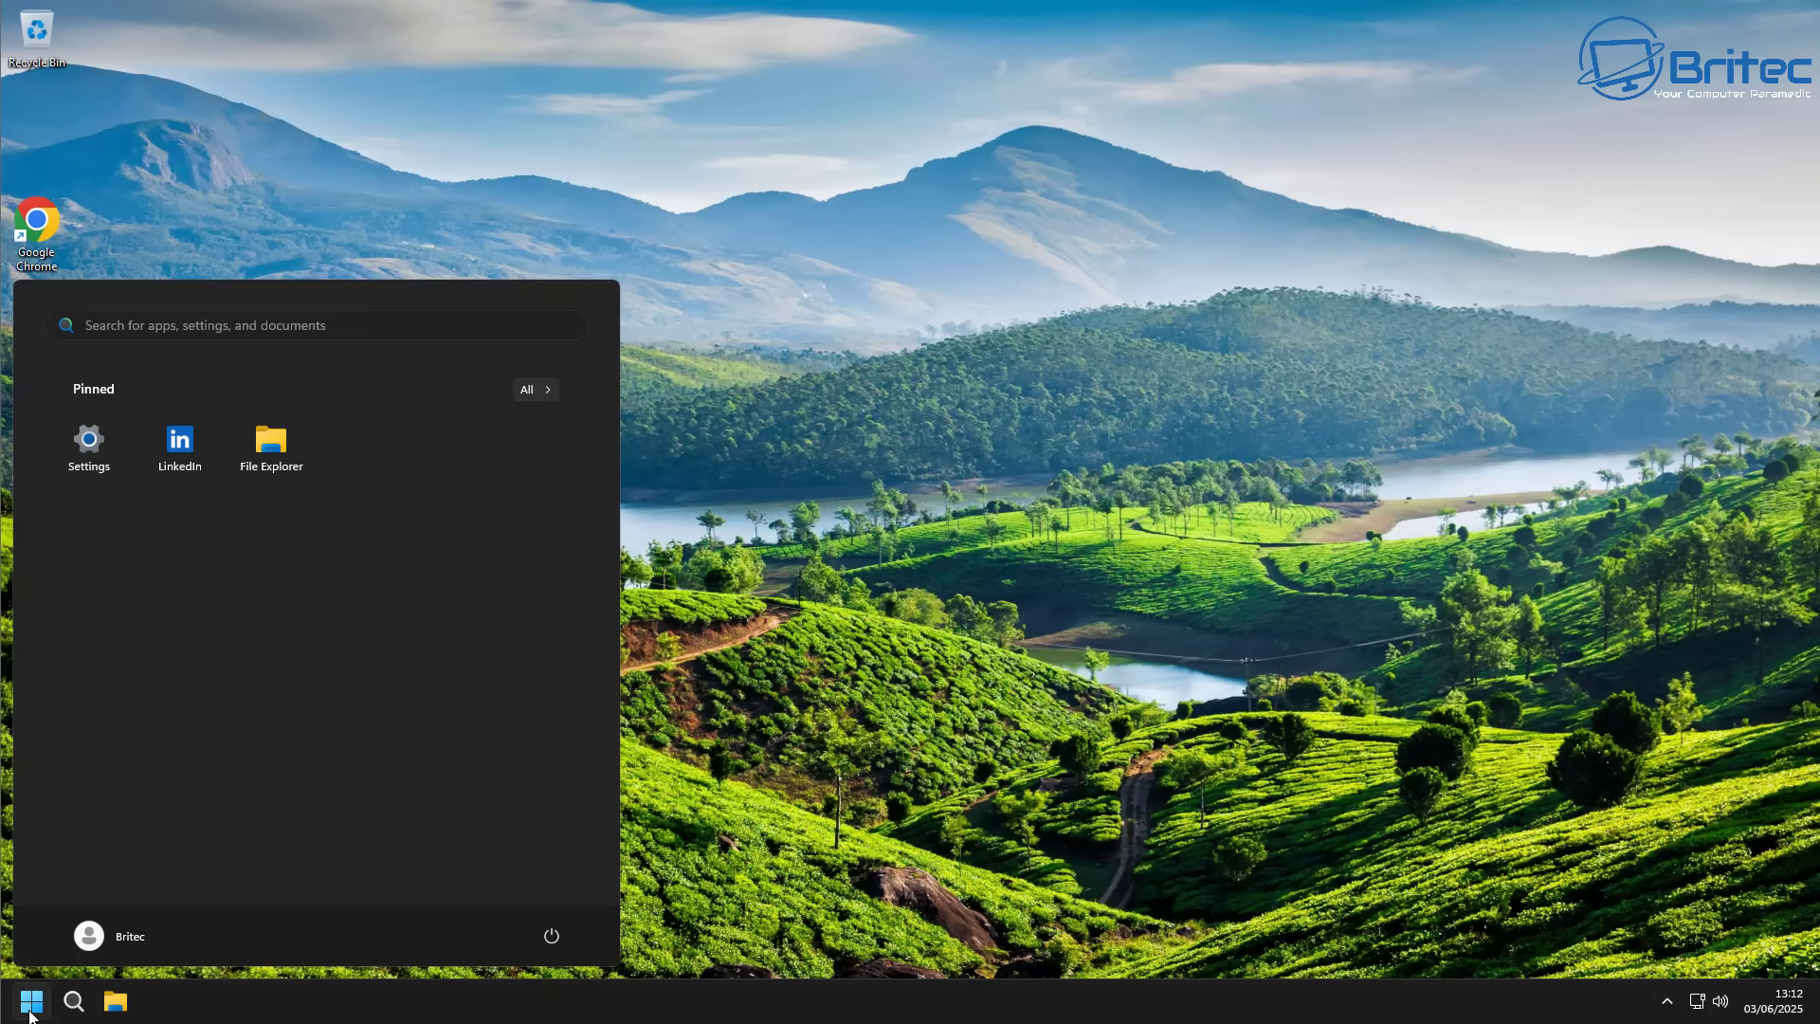
pyautogui.rightClick(193, 464)
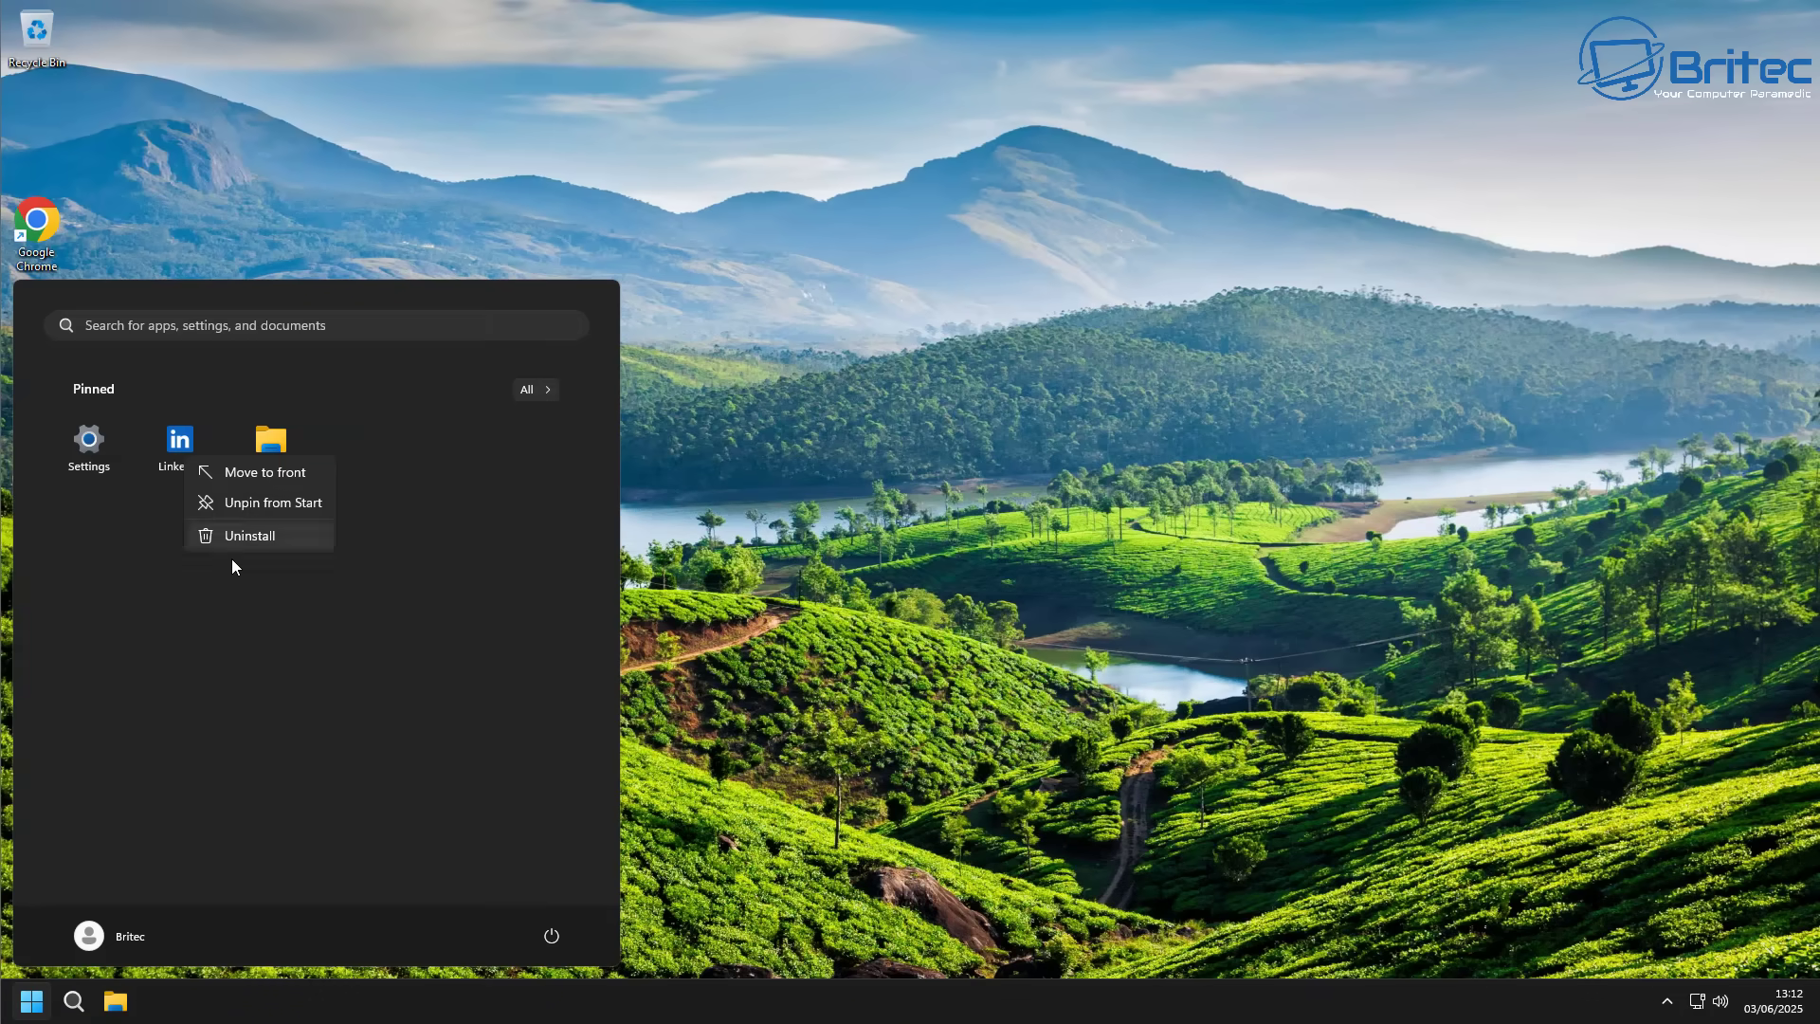
pyautogui.click(245, 544)
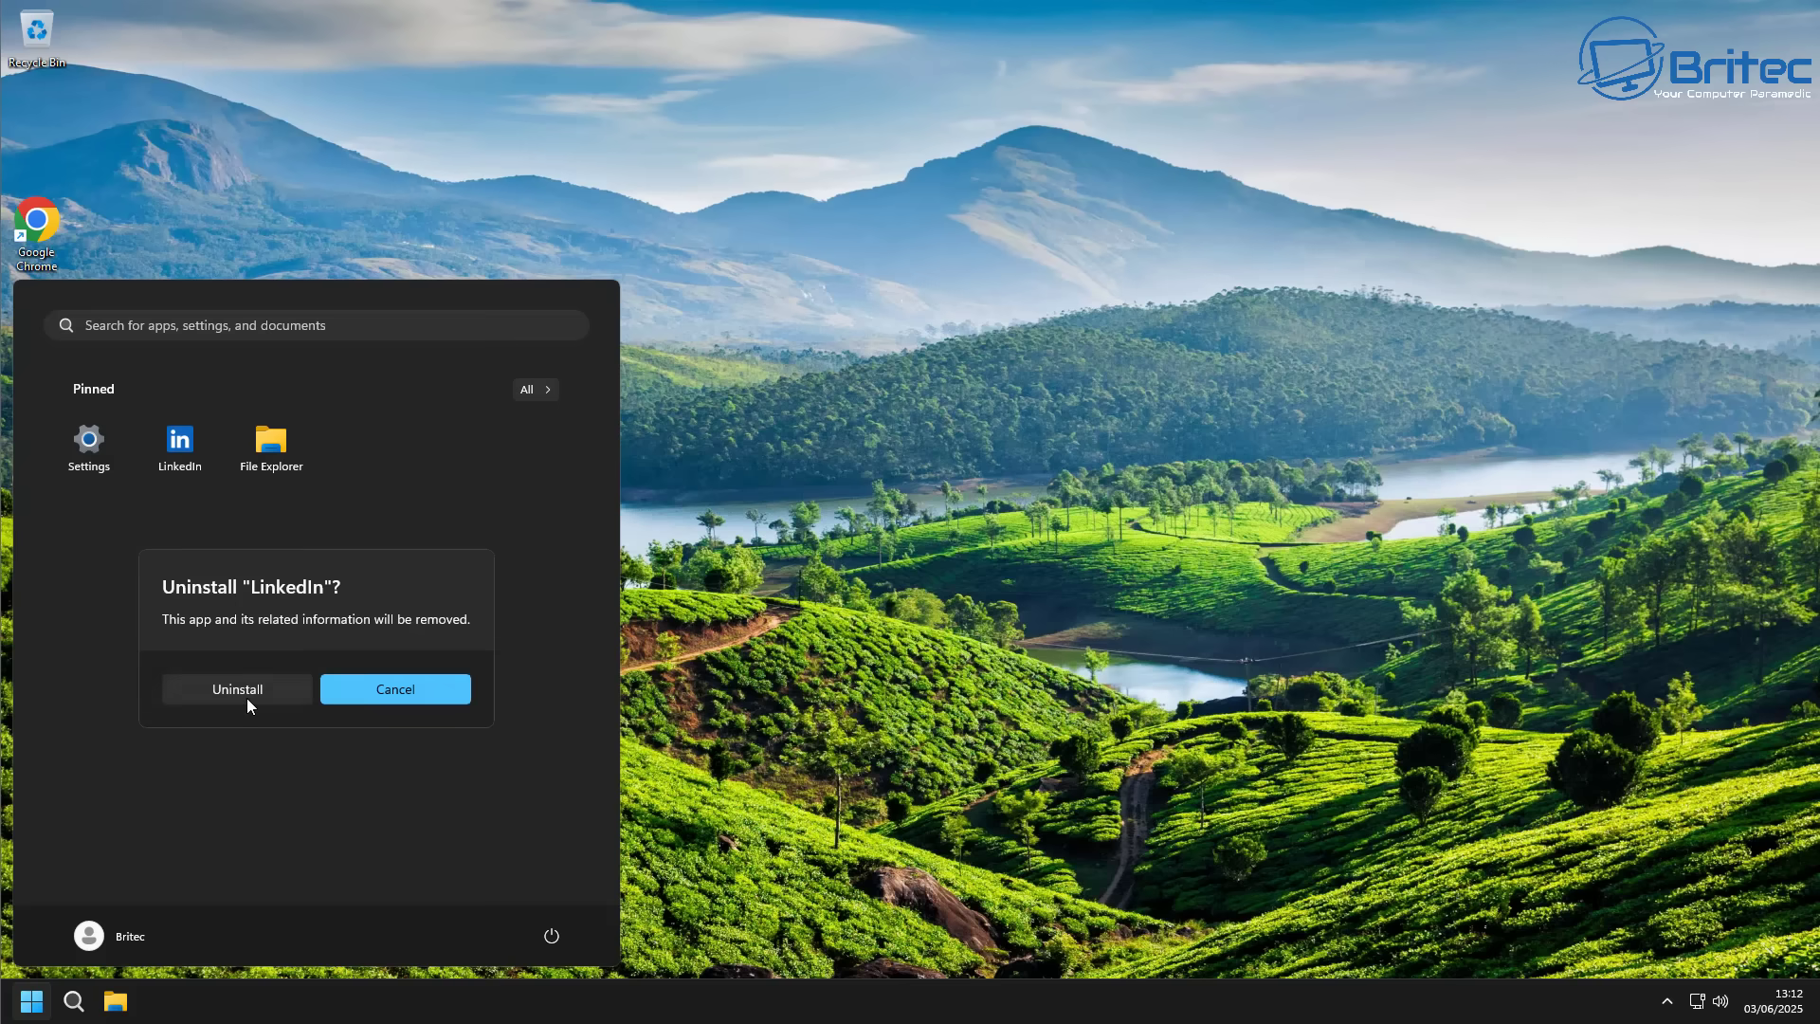
pyautogui.click(246, 697)
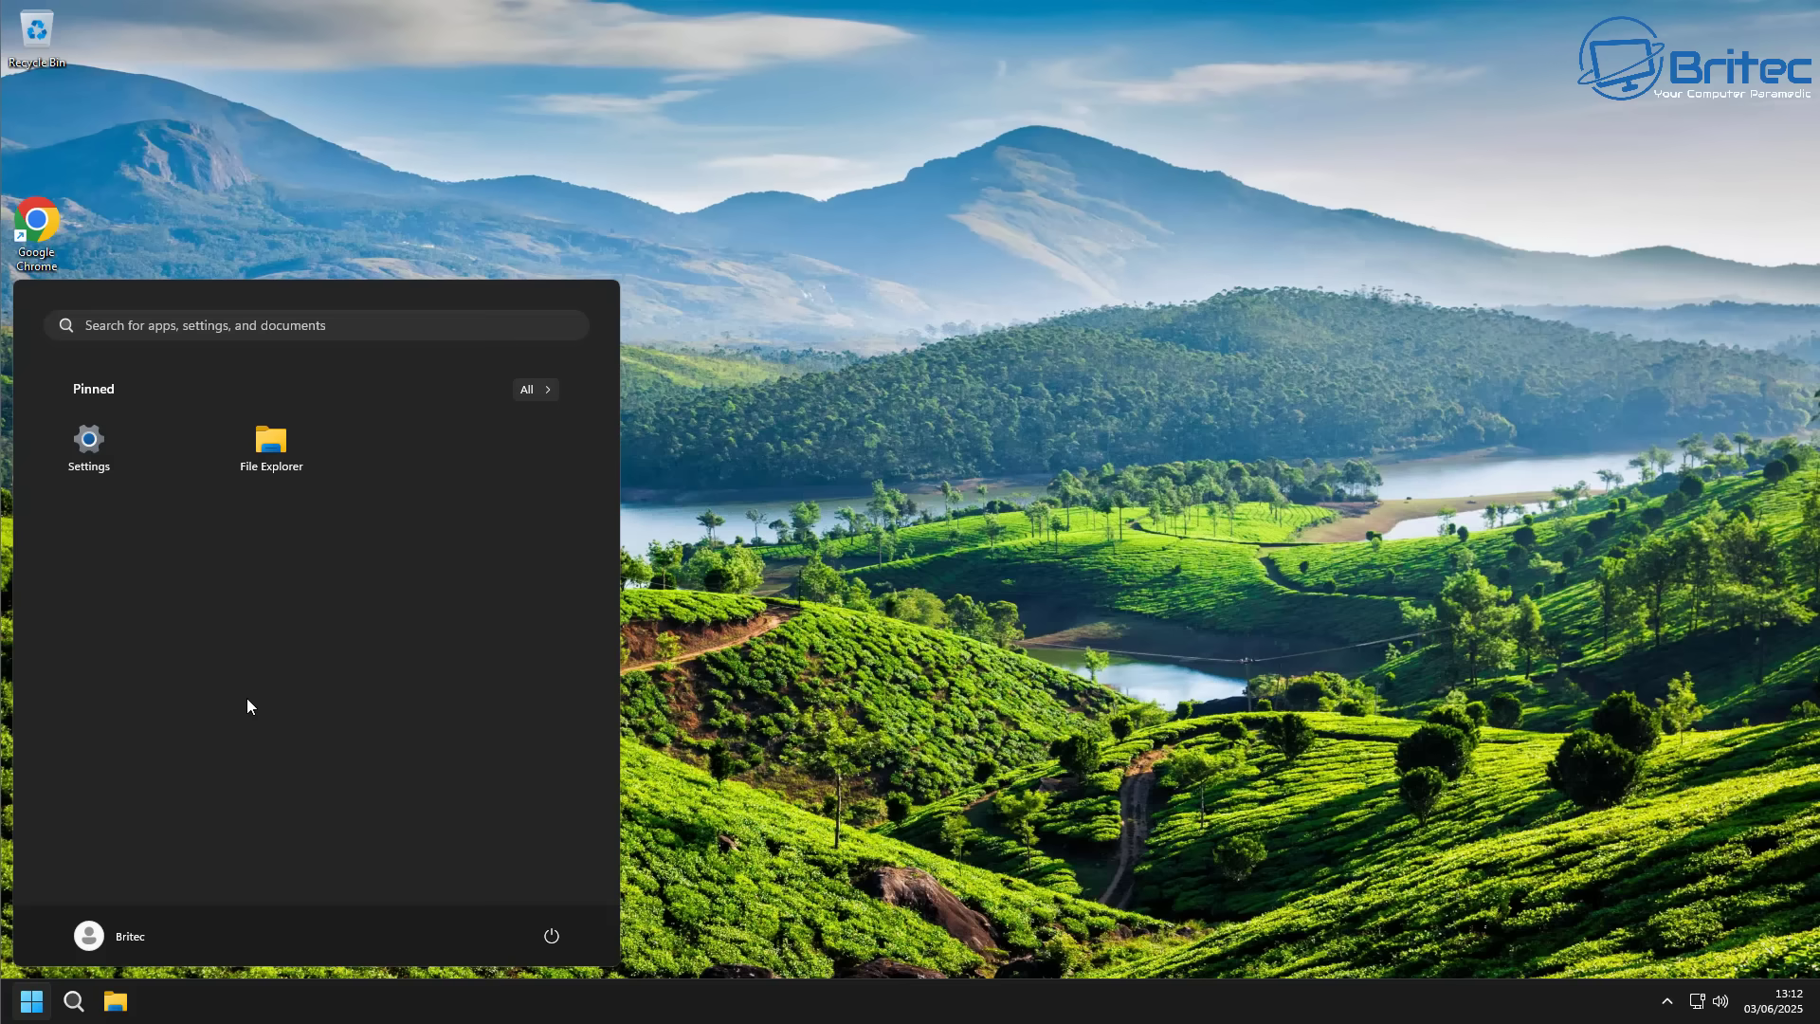
# Review the full list of apps in the Start menu and return to the pinned apps
pyautogui.click(540, 390)
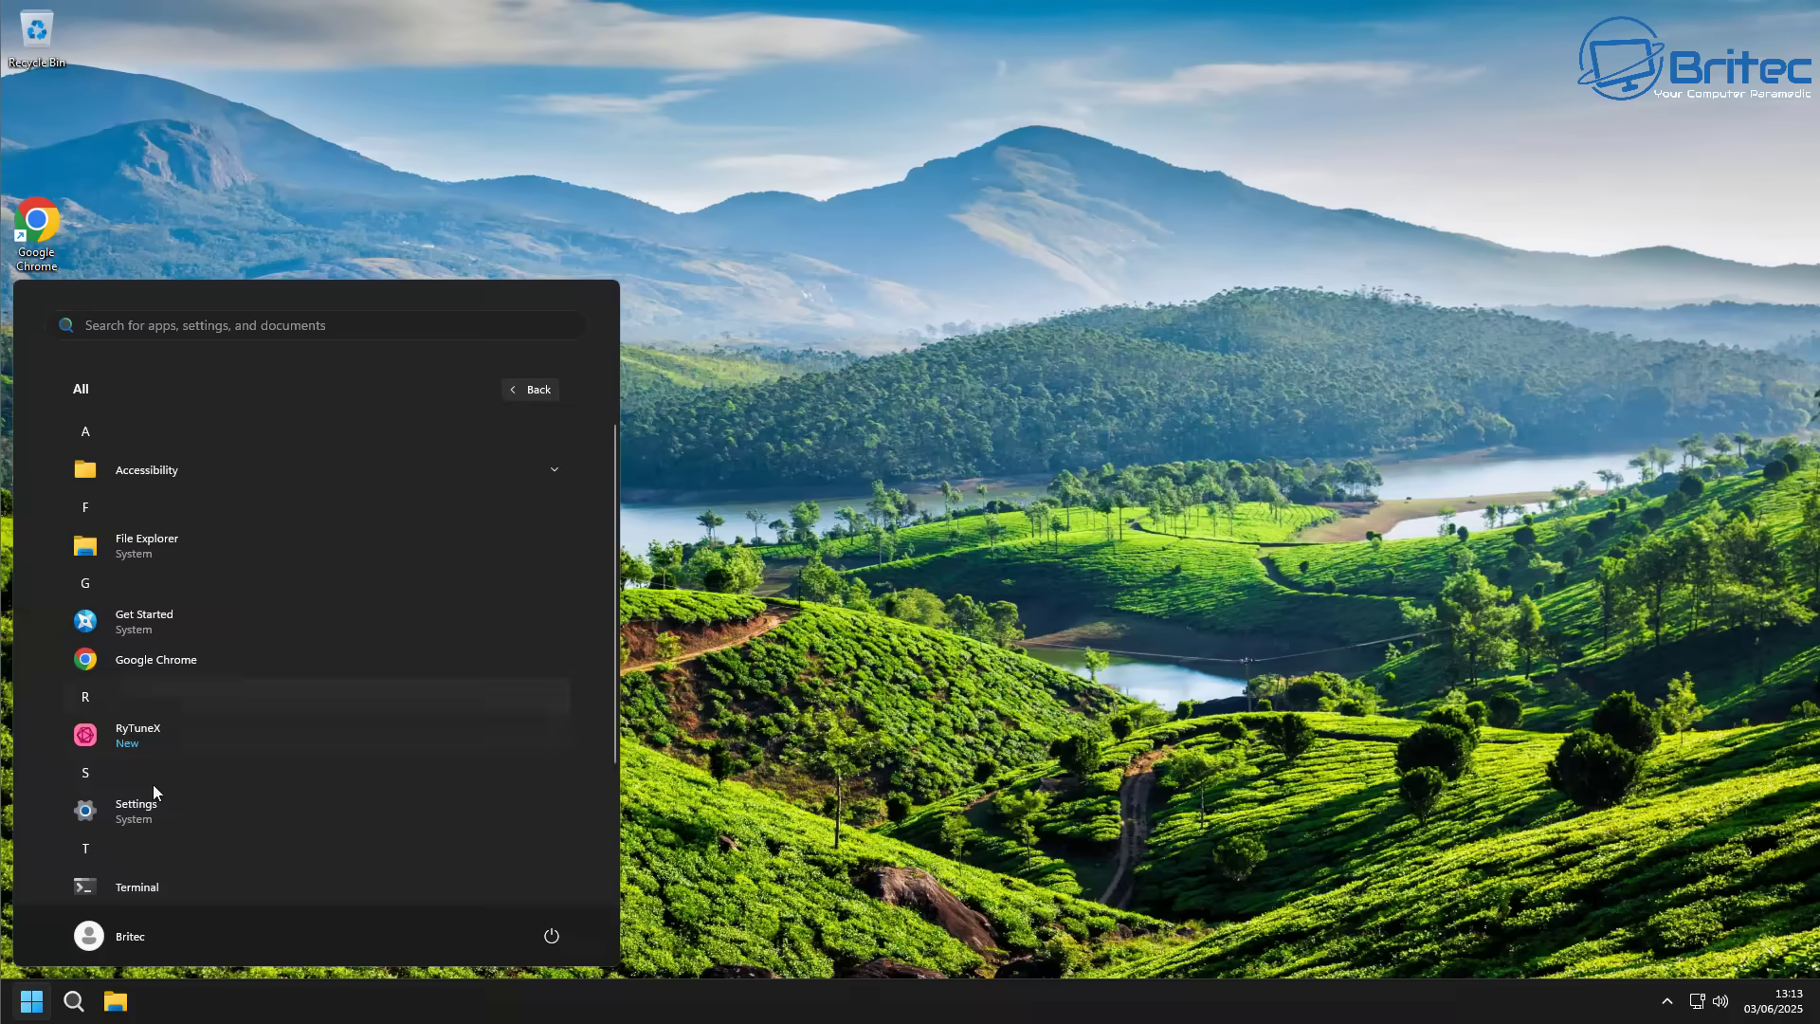
pyautogui.scroll(-3, 155, 799)
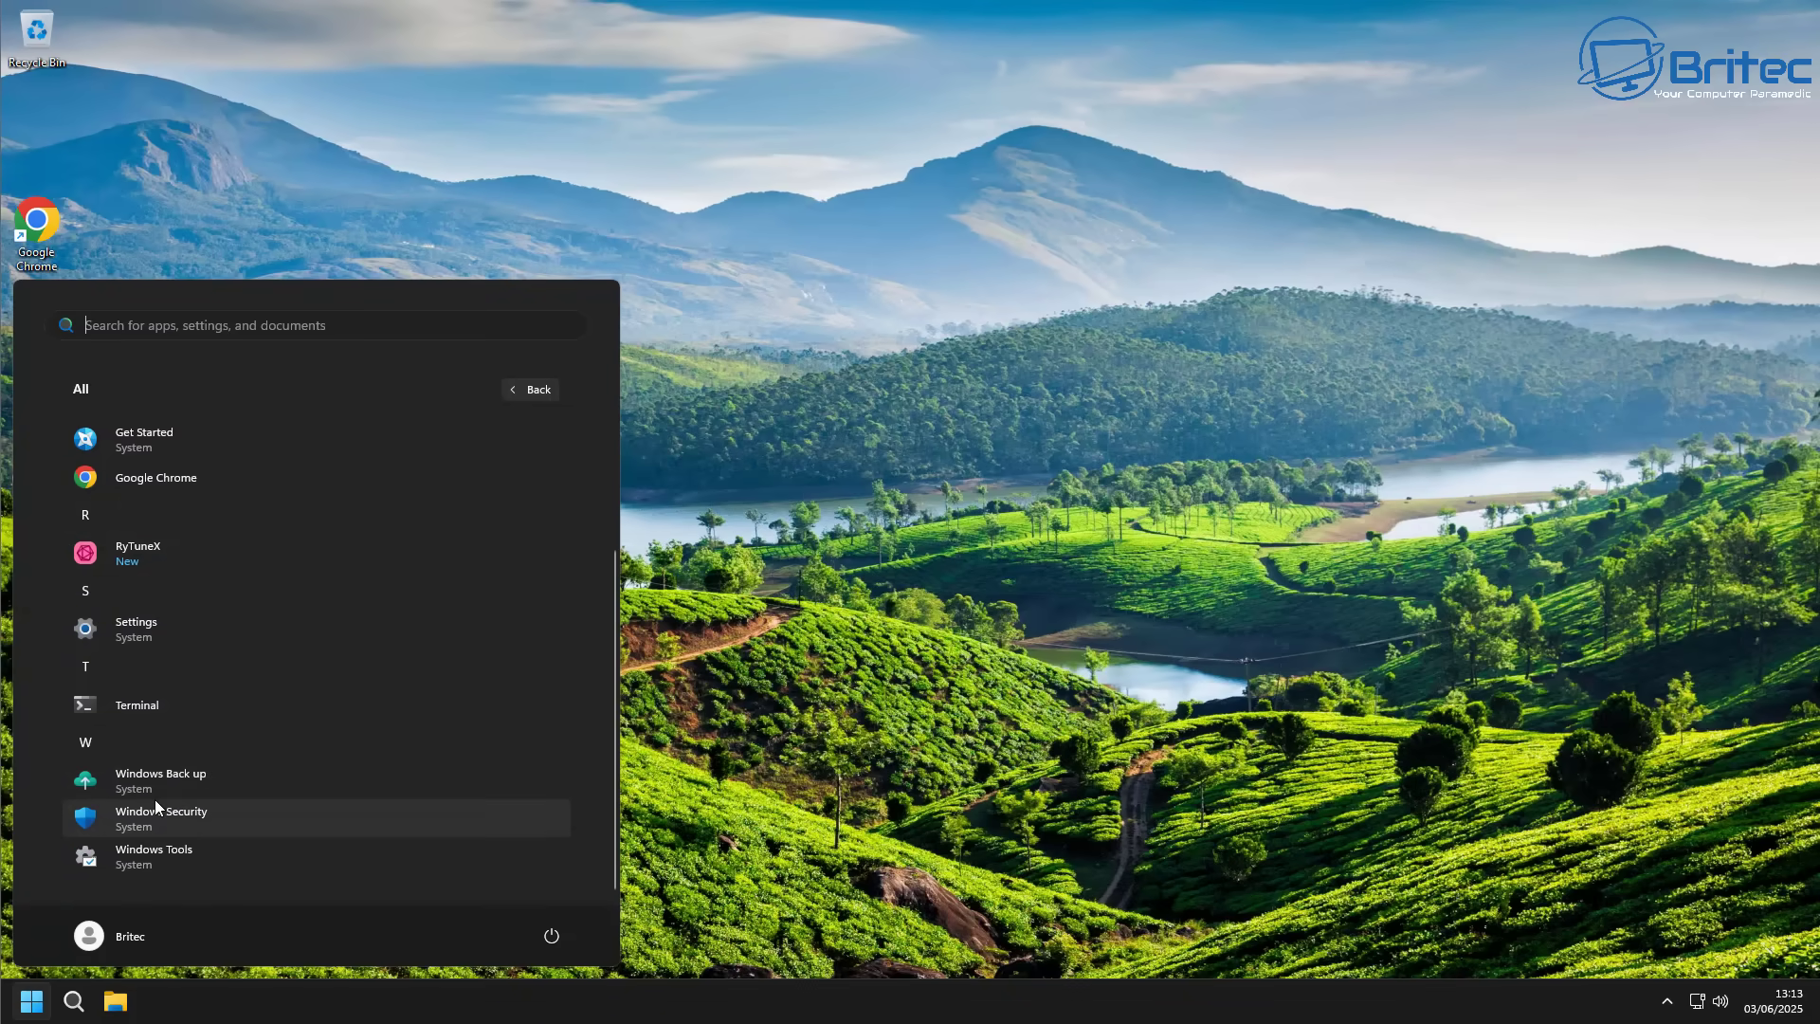
pyautogui.scroll(3, 129, 853)
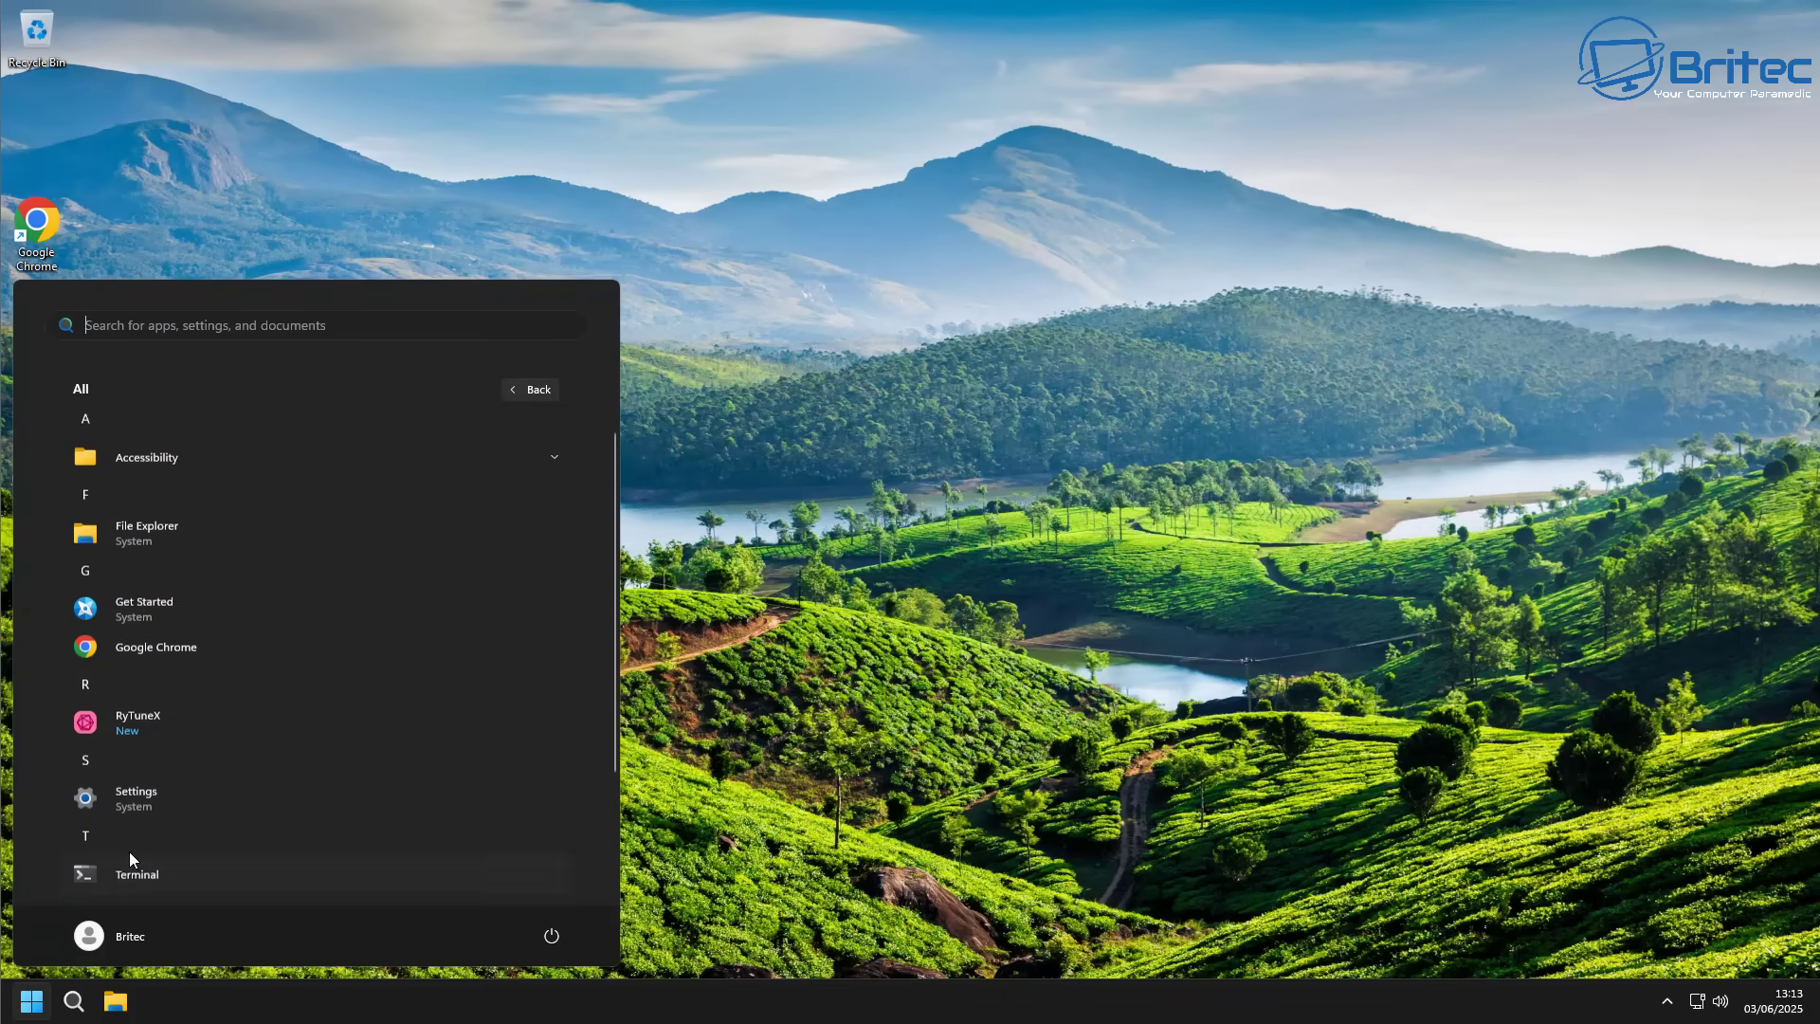
pyautogui.click(533, 388)
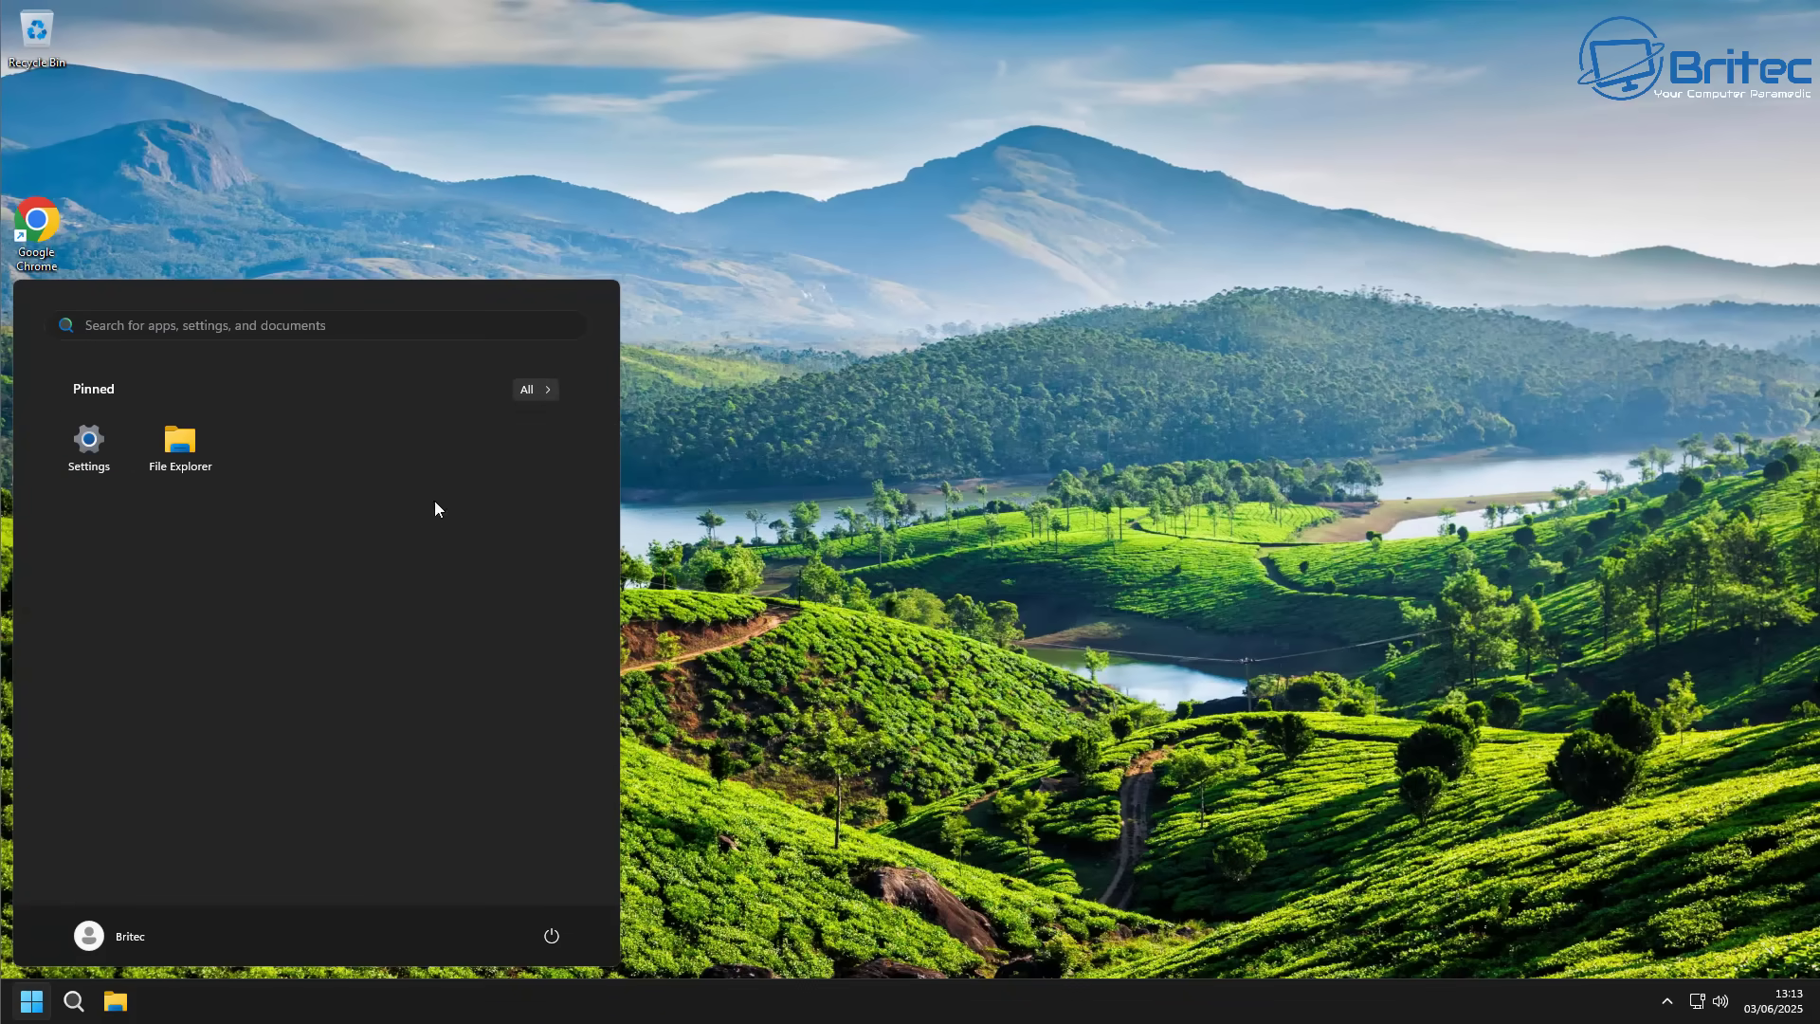